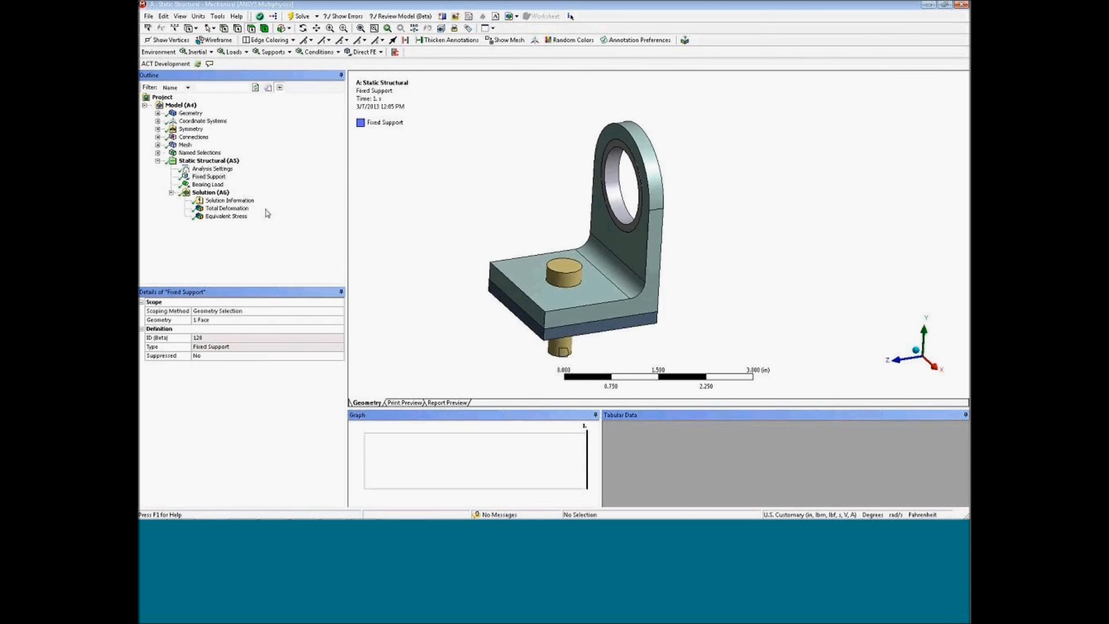
Step: Display the equivalent stress result of the first static structural analysis and inspect it on the bracket
click(226, 215)
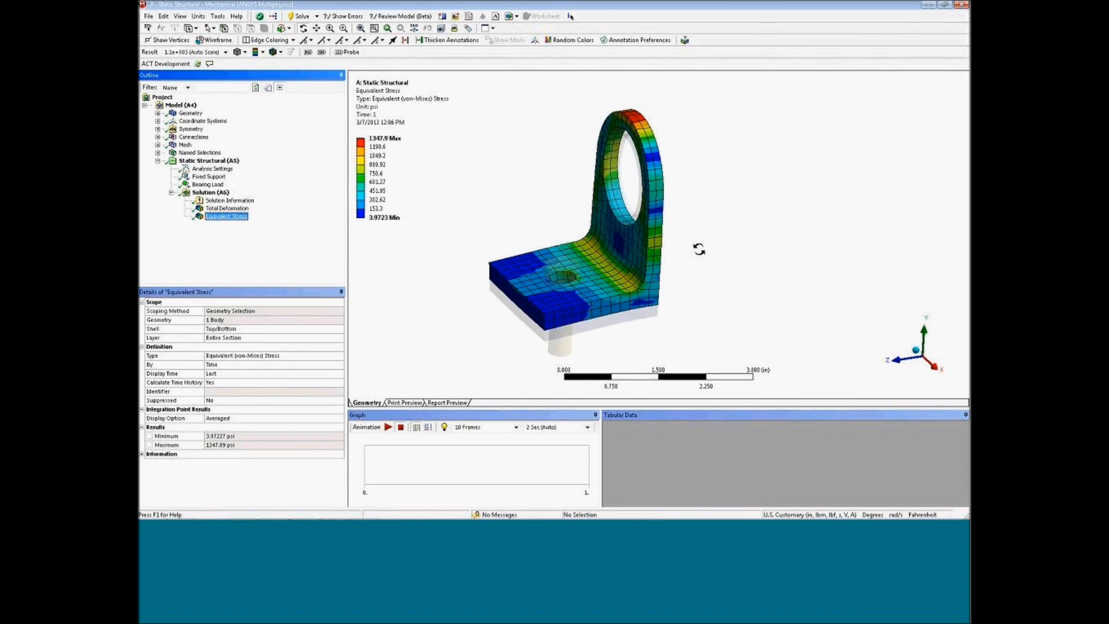
click(753, 233)
click(511, 230)
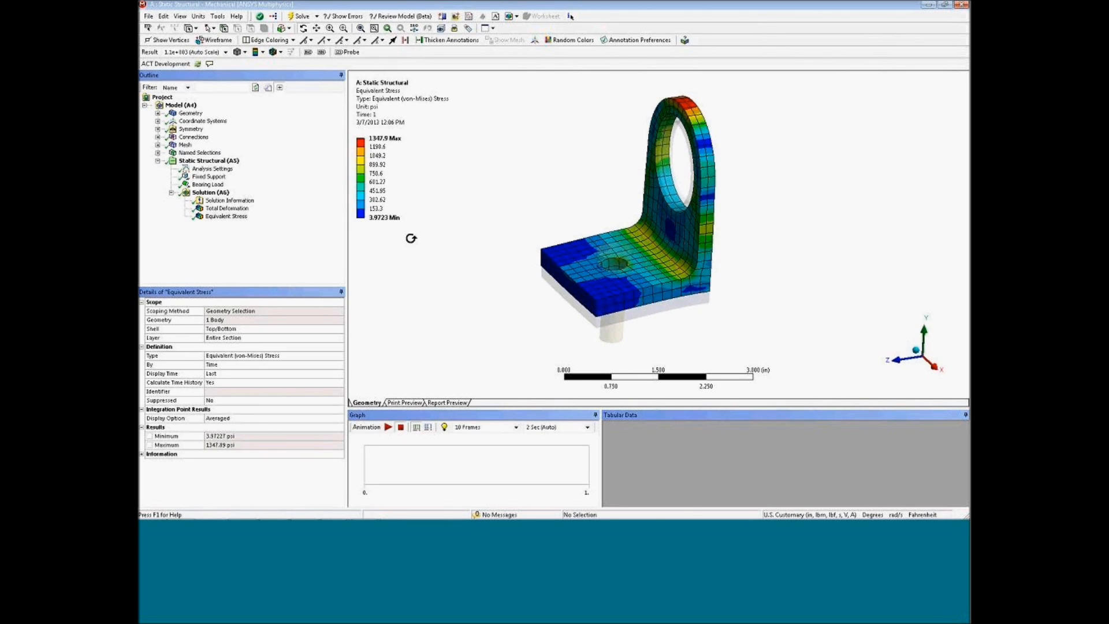
Step: Switch to Workbench and add a second Static Structural system sharing the first system's engineering data, geometry and model
key(alt+Tab)
key(alt+Tab)
key(alt+Tab)
key(alt+Tab)
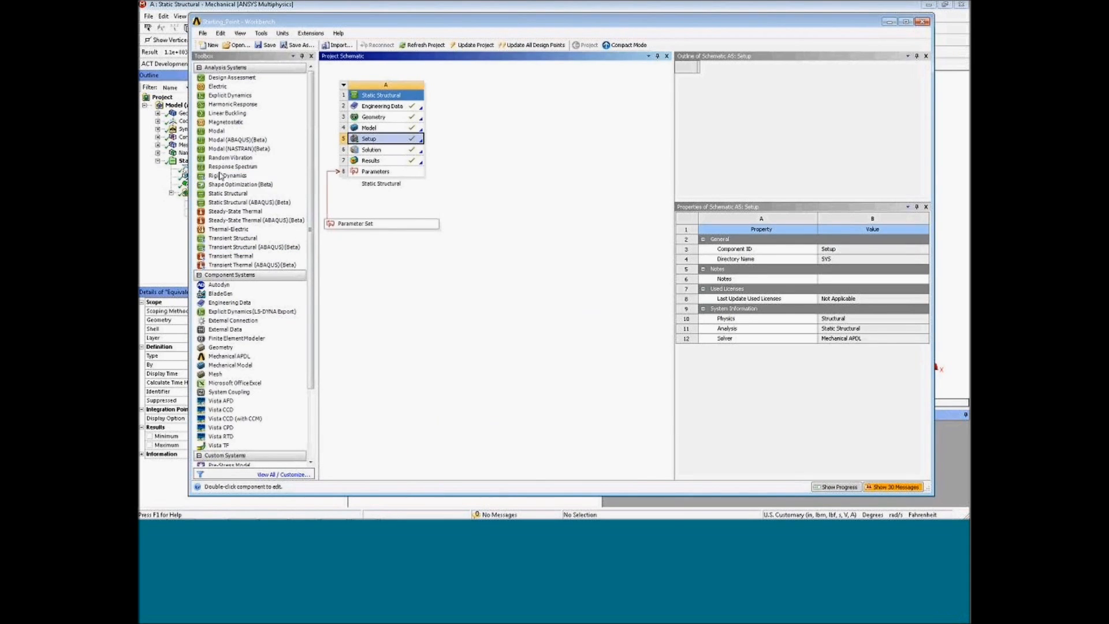
drag(225, 193, 492, 110)
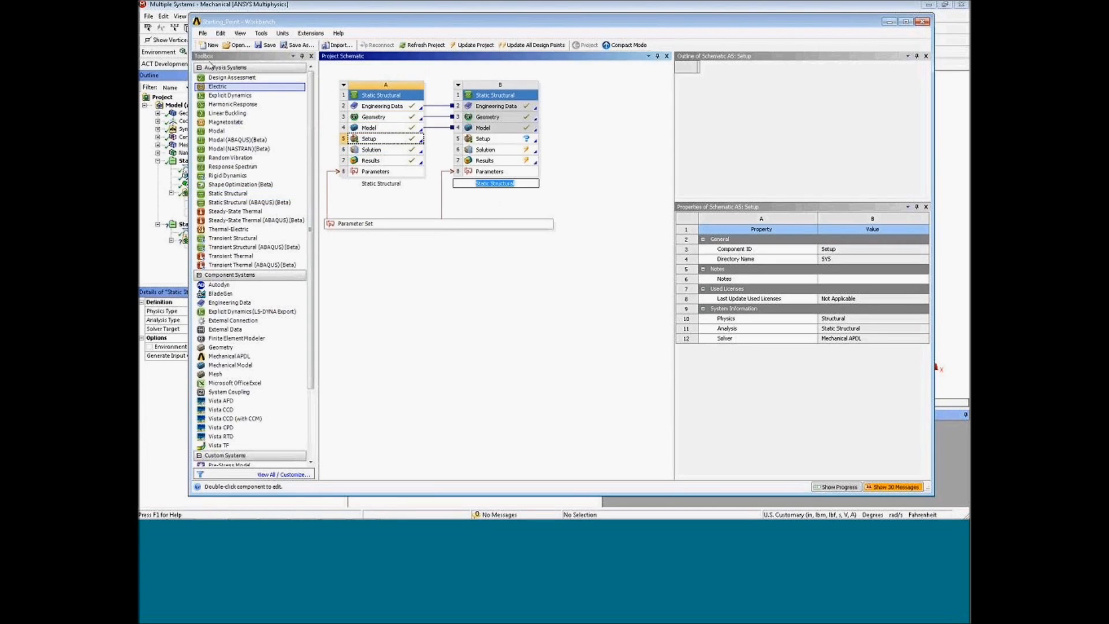
Step: Back in Mechanical, copy the fixed support, bearing load, total deformation and equivalent stress from Static Structural into Static Structural 2
click(172, 6)
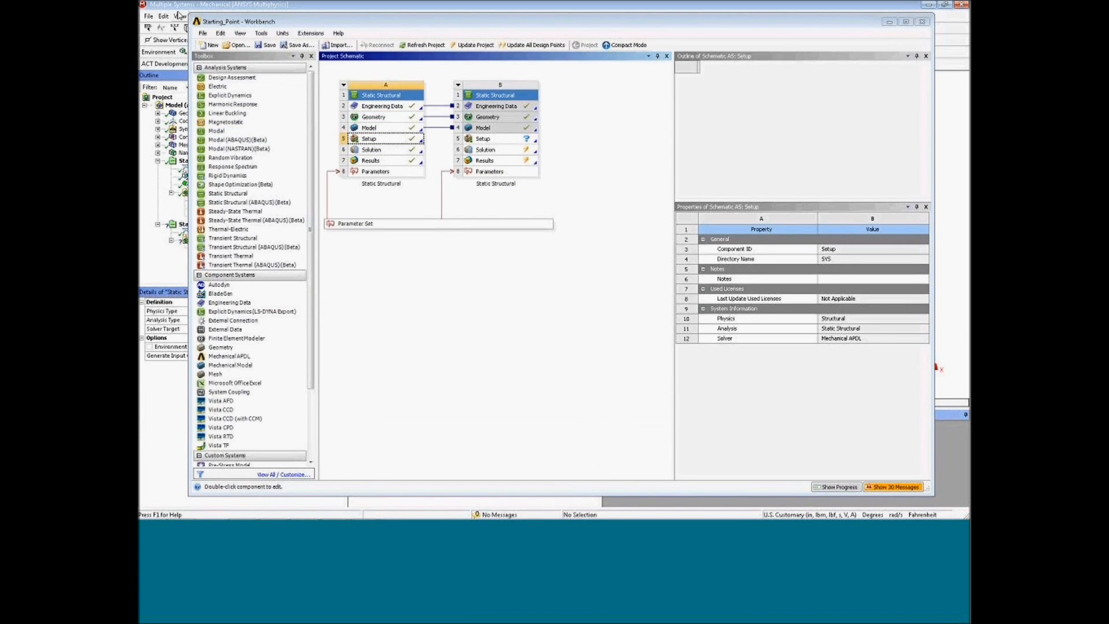
click(202, 176)
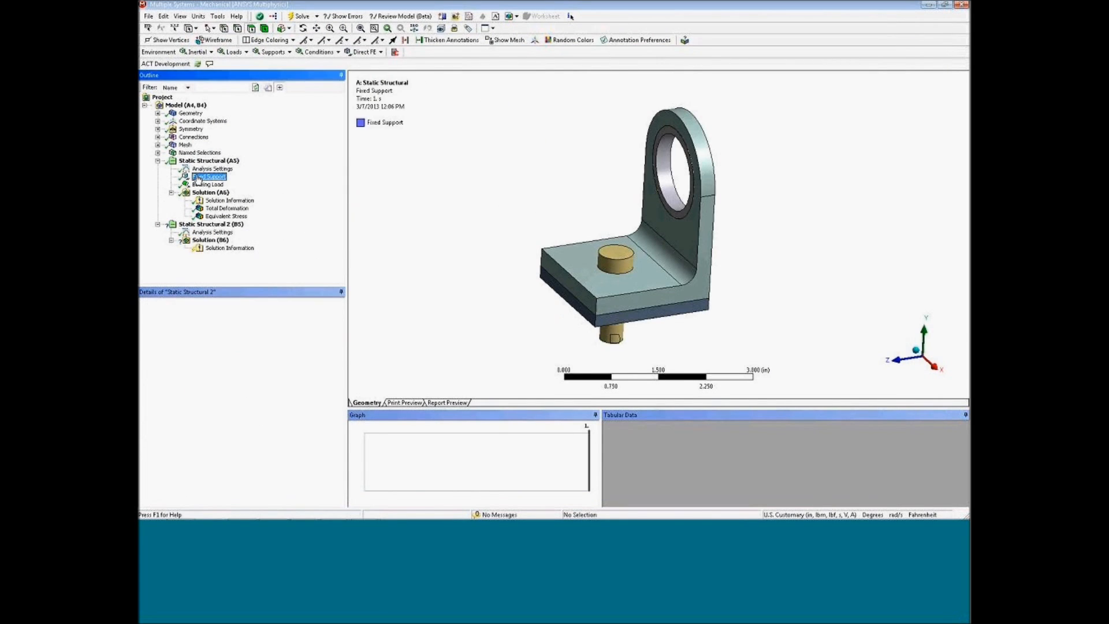
ctrl+click(203, 184)
drag(203, 183, 225, 256)
click(217, 207)
ctrl+click(217, 215)
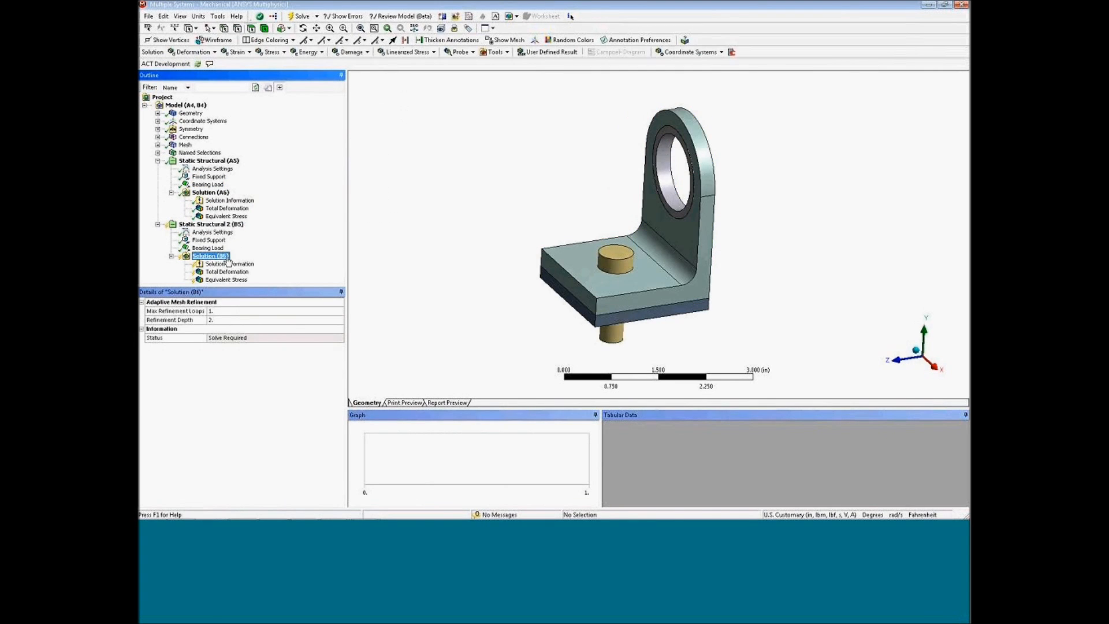
Step: Review the copied fixed support, the base plate body, and the supports and loads of both static structural analyses
click(207, 240)
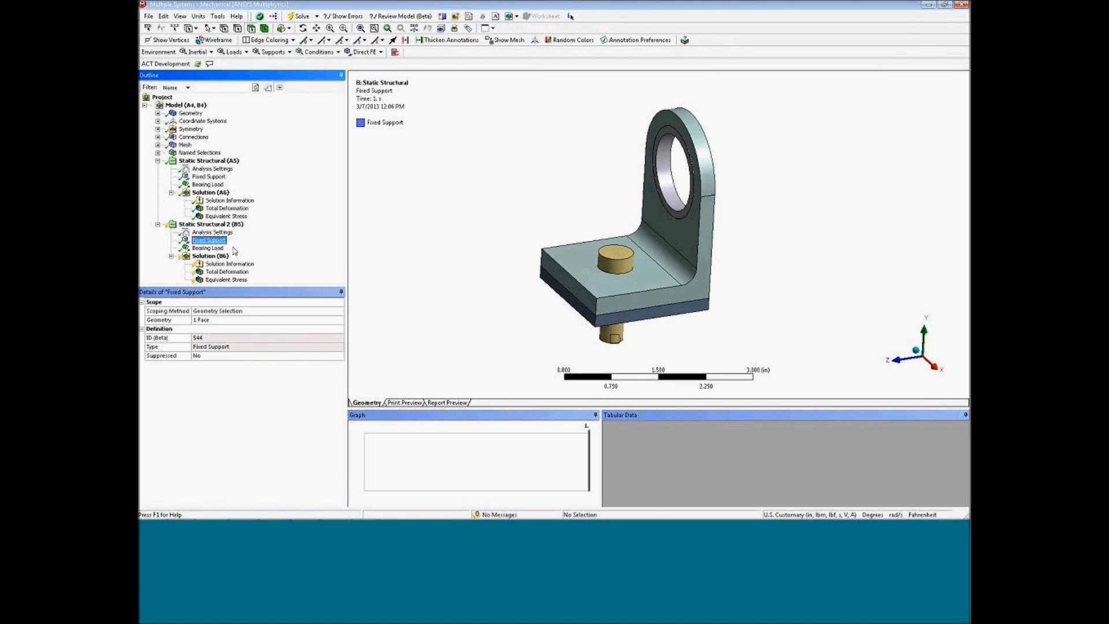
middle_drag(543, 283, 422, 280)
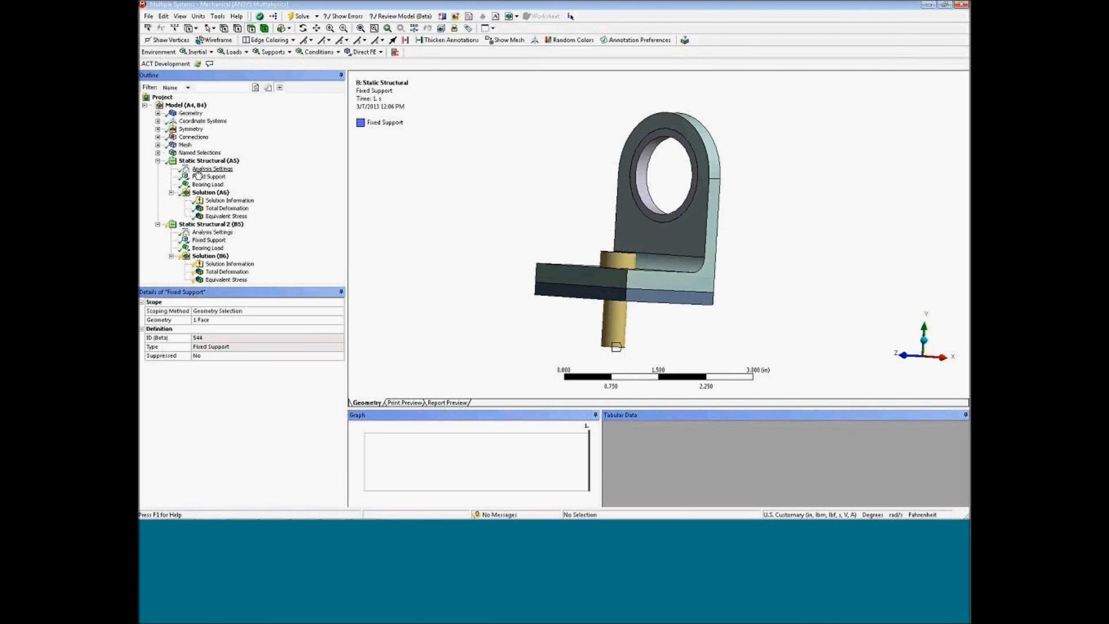
click(158, 136)
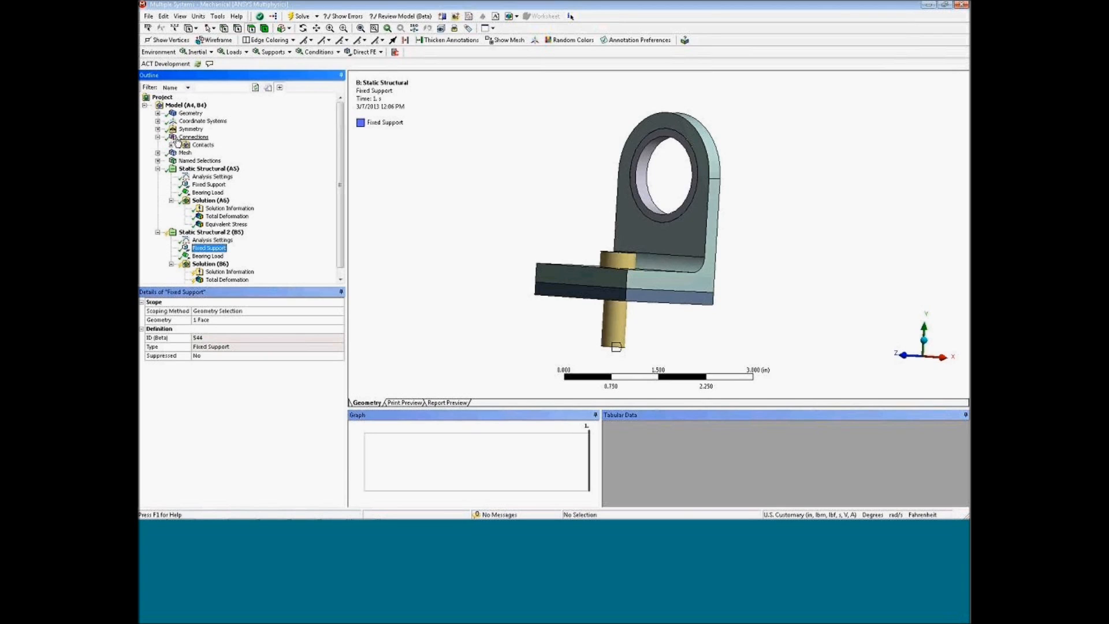
click(157, 113)
click(198, 144)
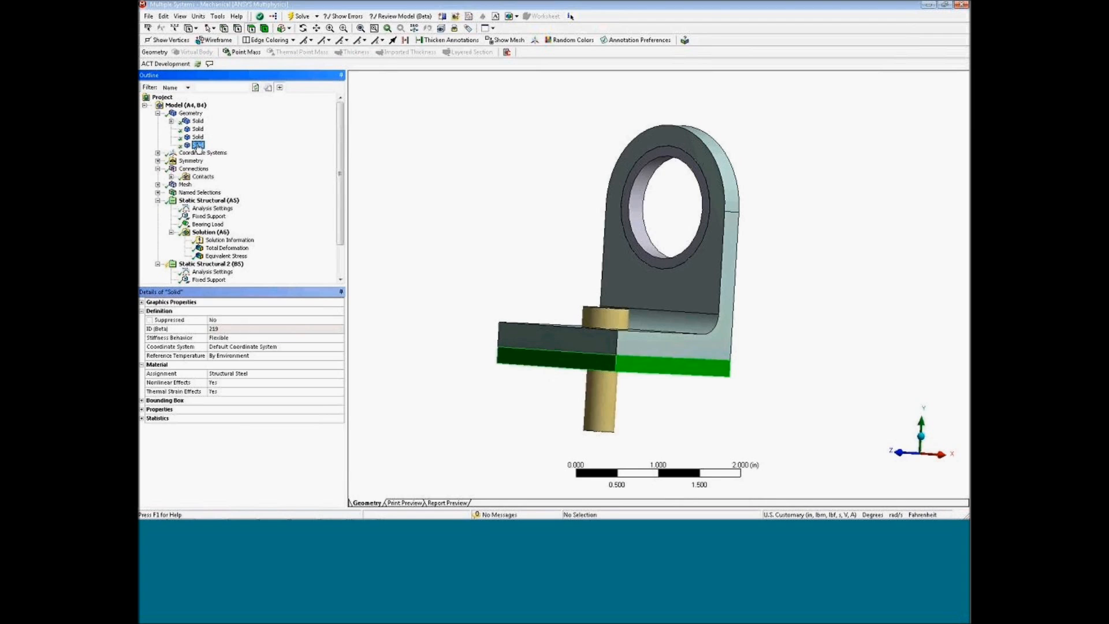
click(157, 113)
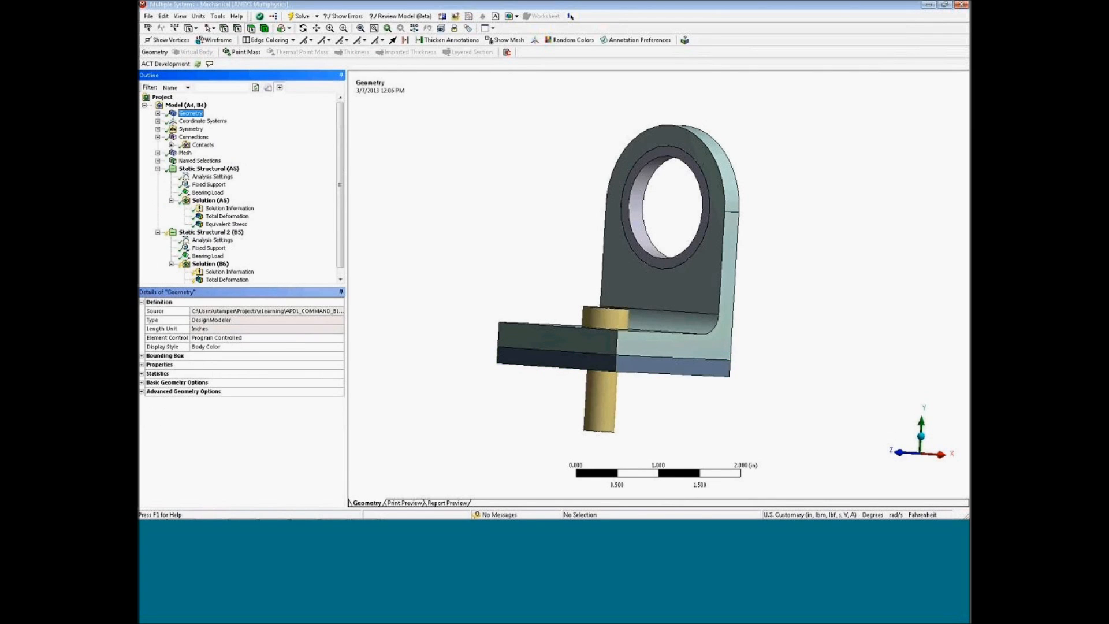
click(205, 169)
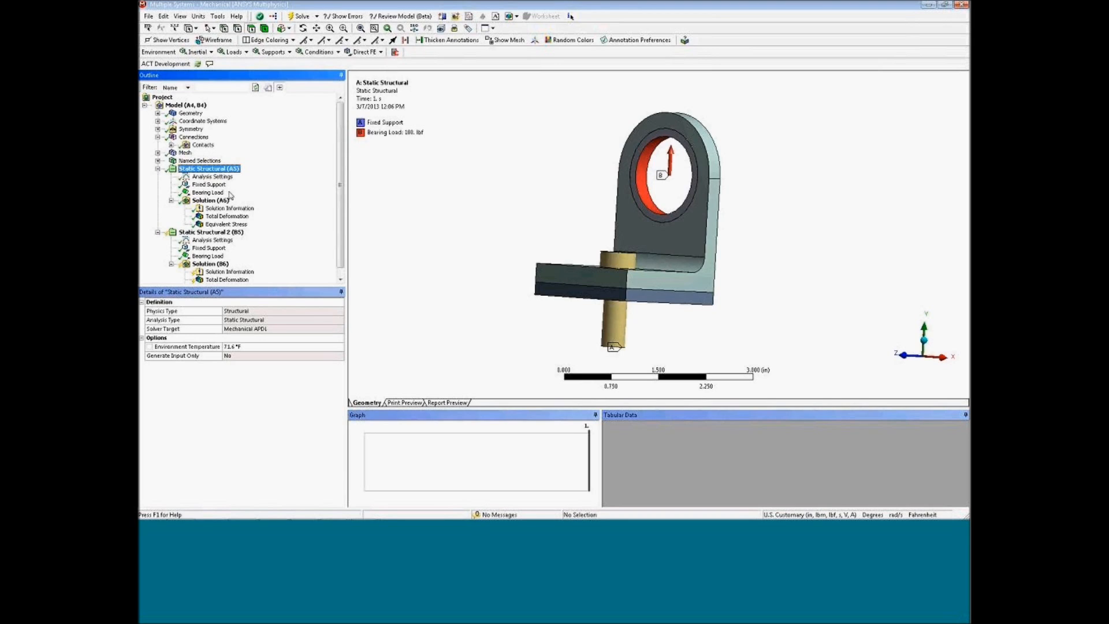
click(211, 232)
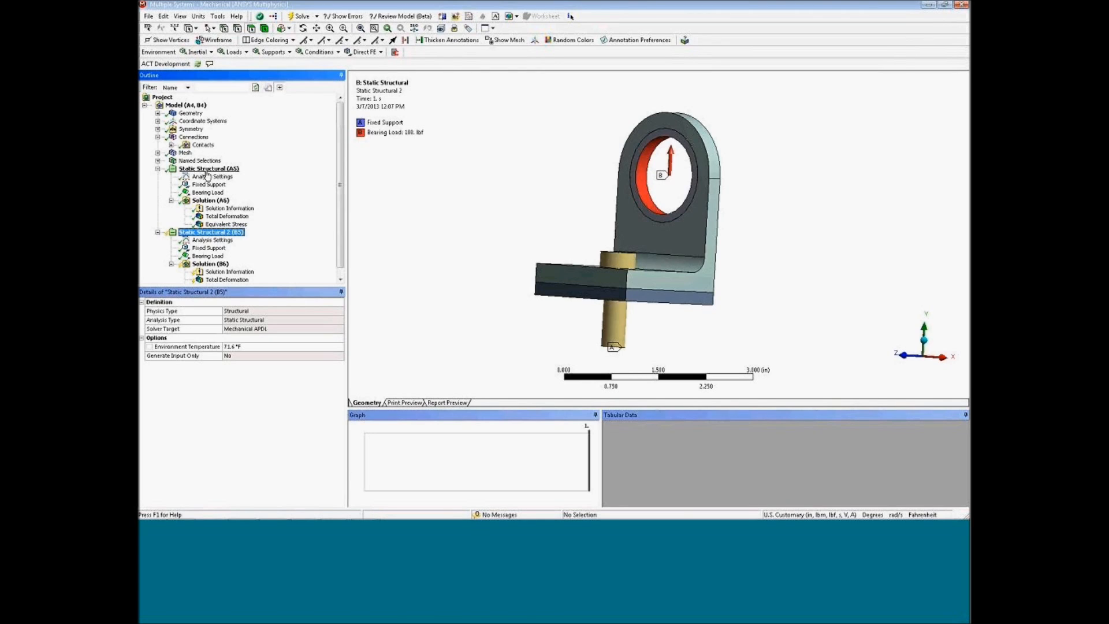
Step: Insert an APDL commands object under the L-shaped bracket body in the geometry
click(158, 113)
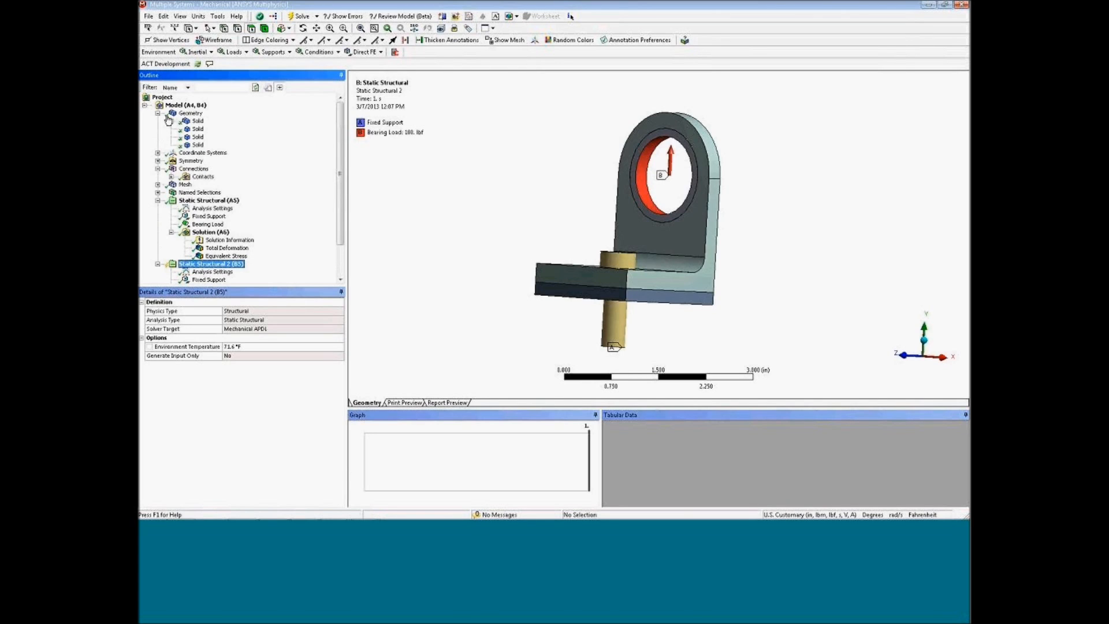
click(172, 120)
click(209, 129)
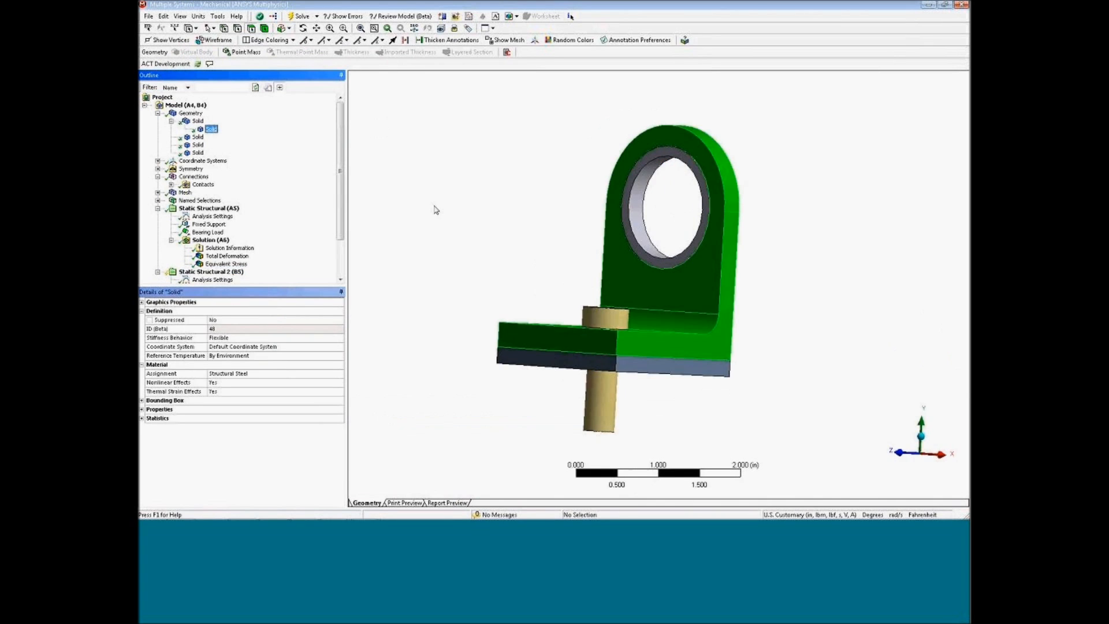
middle_drag(461, 245, 451, 253)
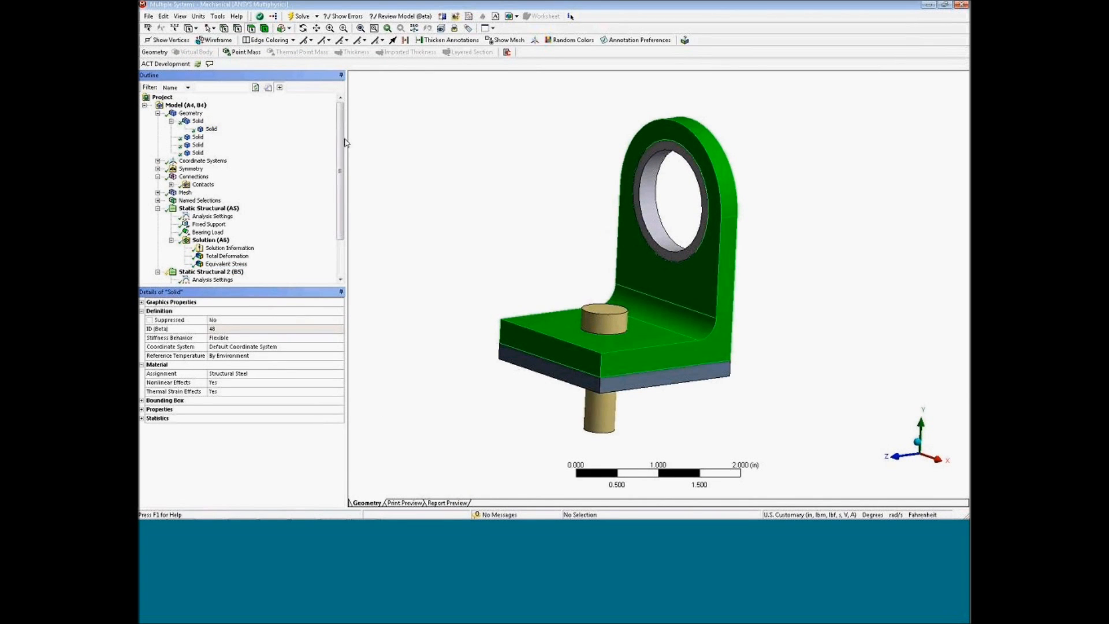
click(506, 52)
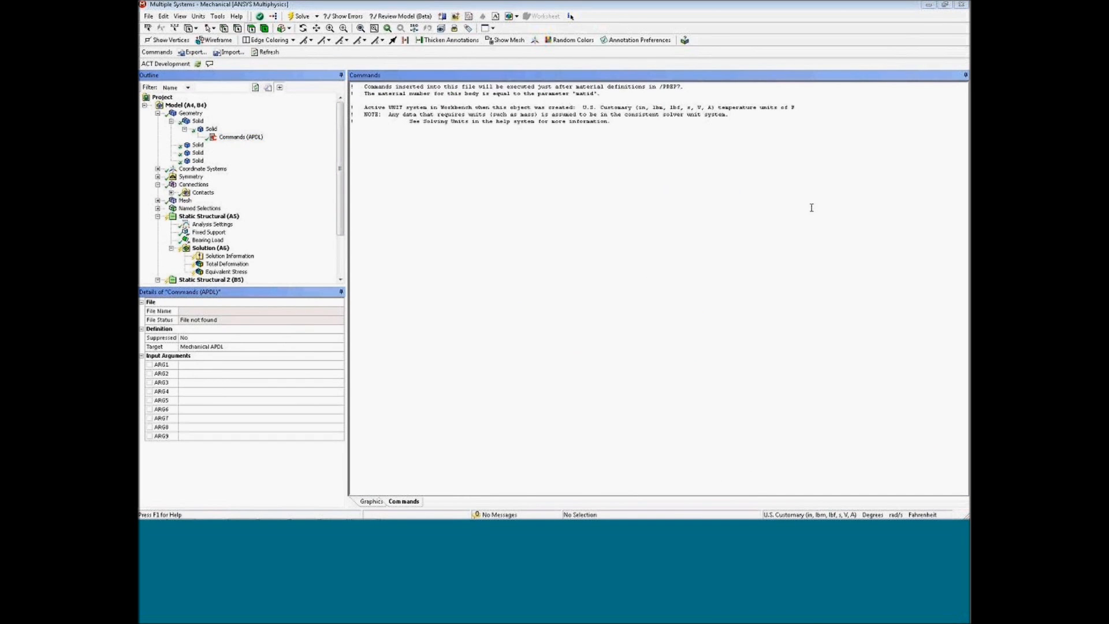
Step: Store the bracket body's material number in a parameter by adding the line pillow_mat=matid to its command snippet
click(590, 152)
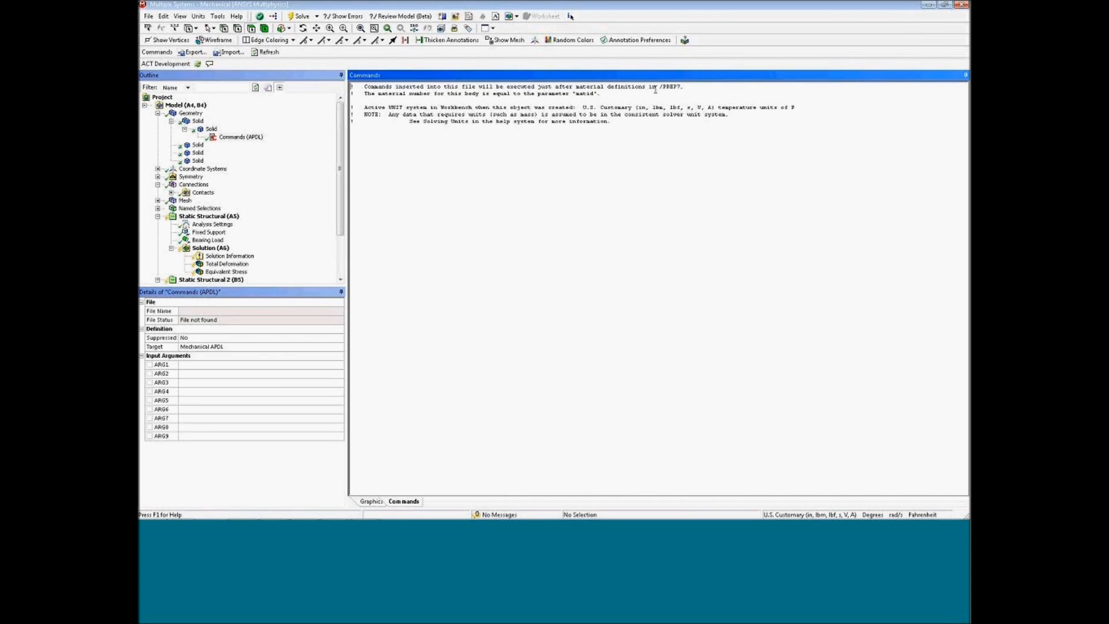
drag(658, 87, 684, 87)
click(610, 96)
click(211, 129)
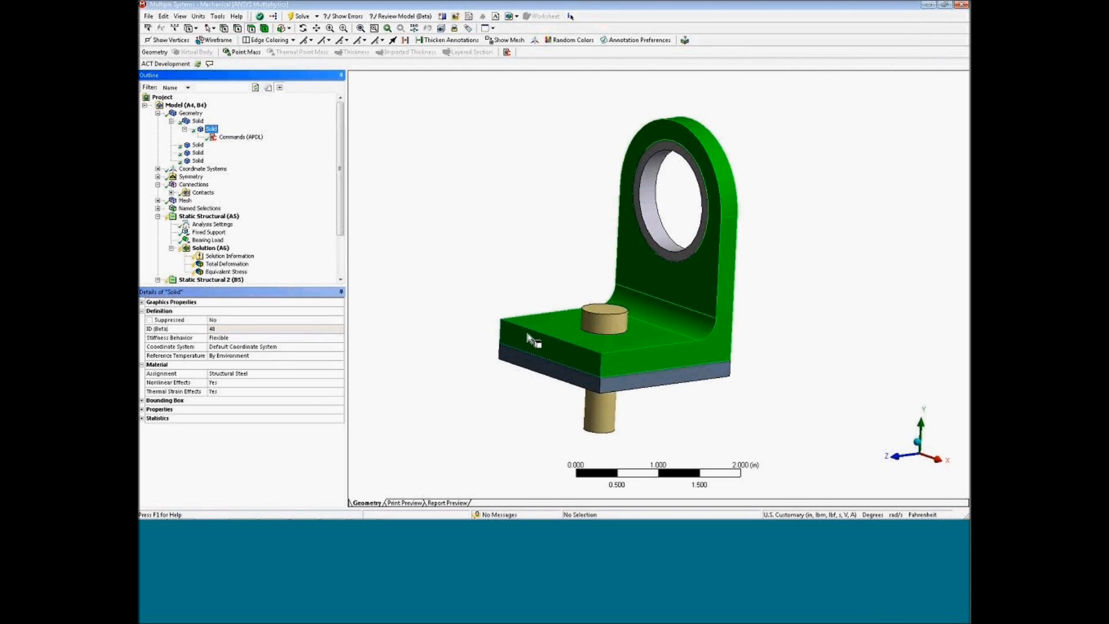
click(242, 137)
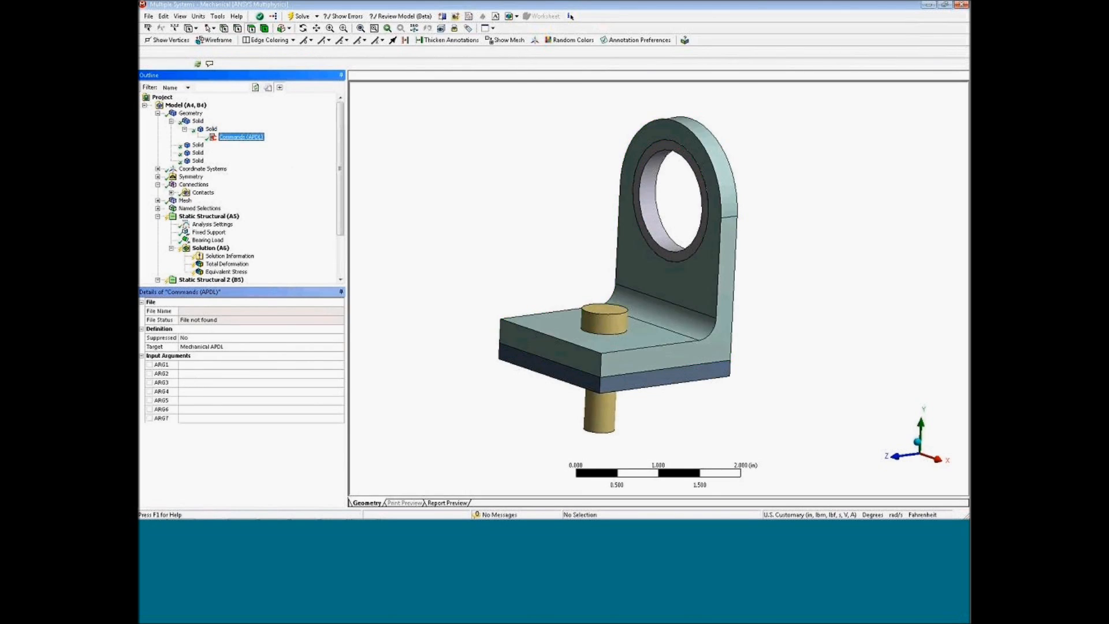
double_click(584, 93)
click(387, 160)
text(pillow_mat=matid)
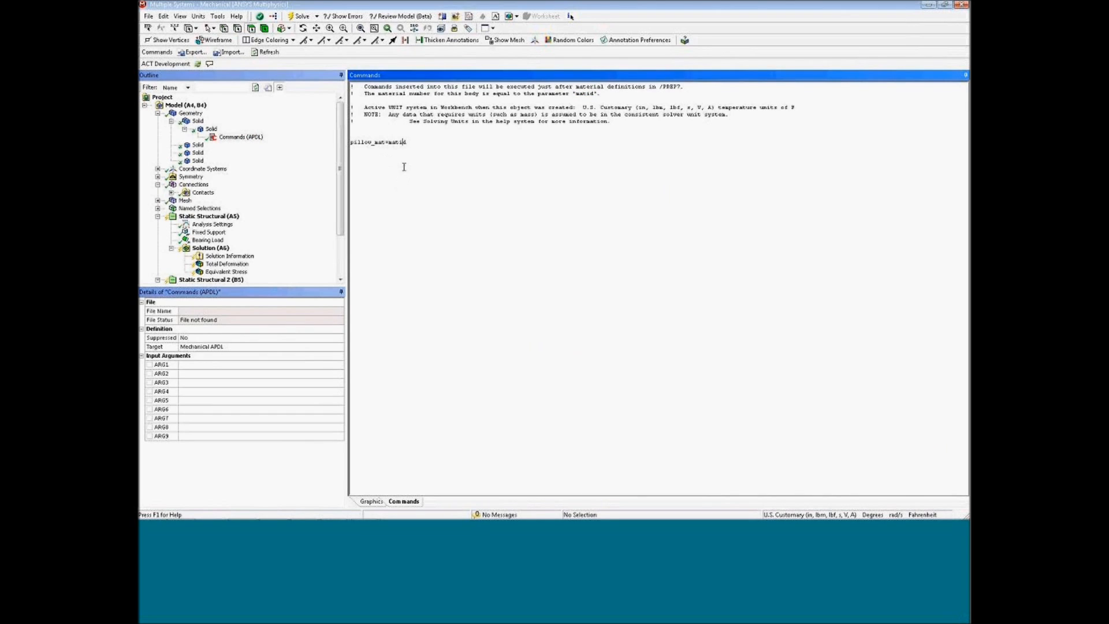
double_click(397, 143)
double_click(366, 142)
click(366, 156)
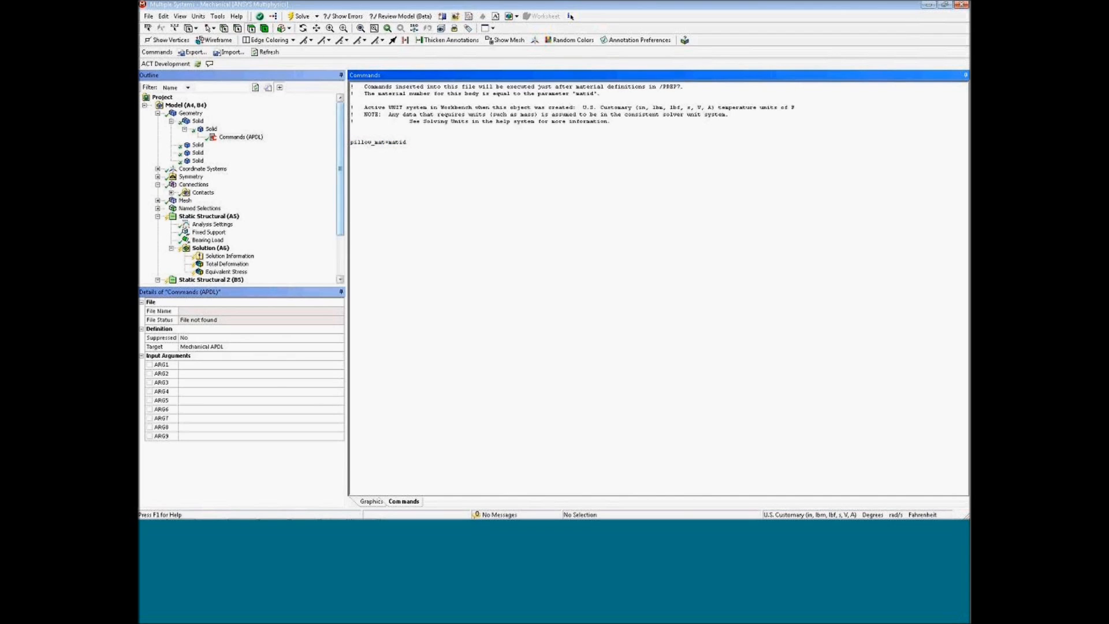
Step: Insert an APDL commands object in the Static Structural 2 environment
drag(340, 147, 340, 165)
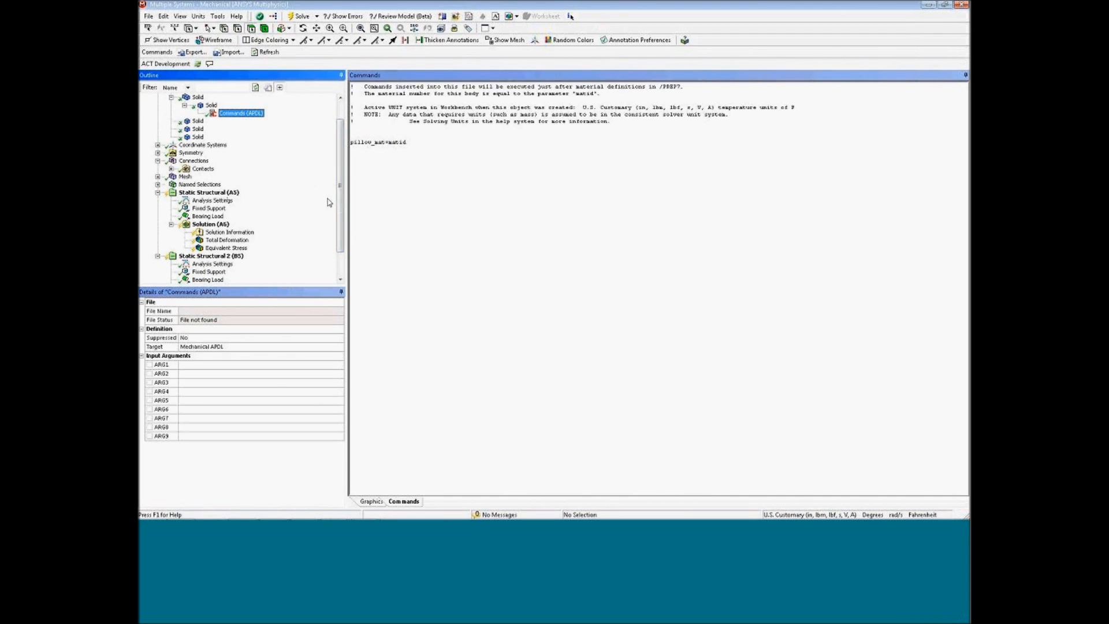
scroll(327, 199, down, 1)
click(212, 224)
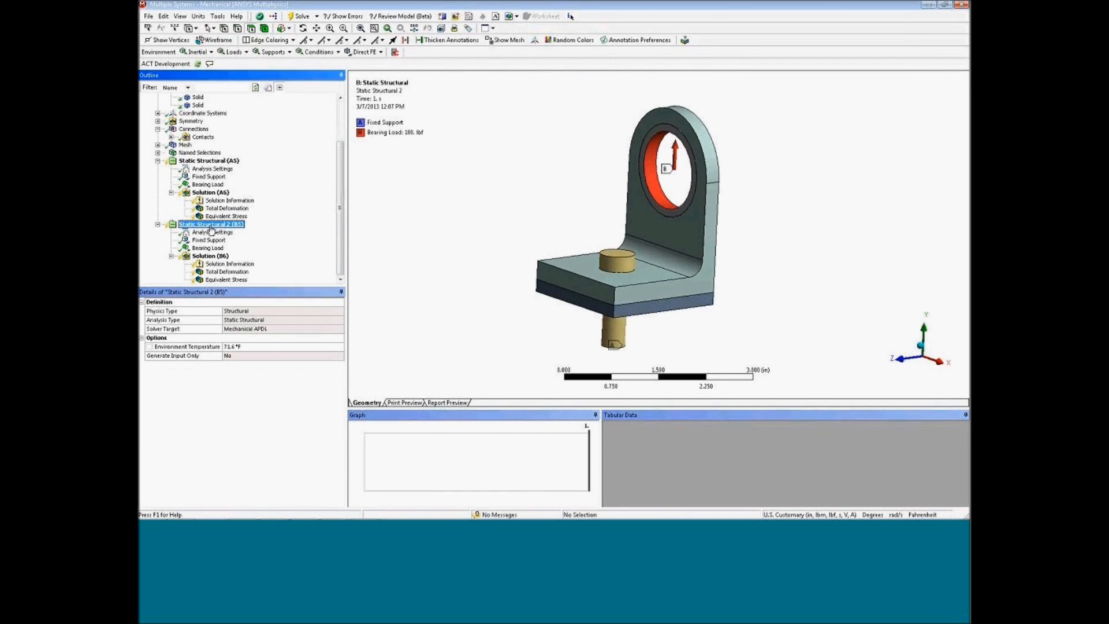
click(395, 52)
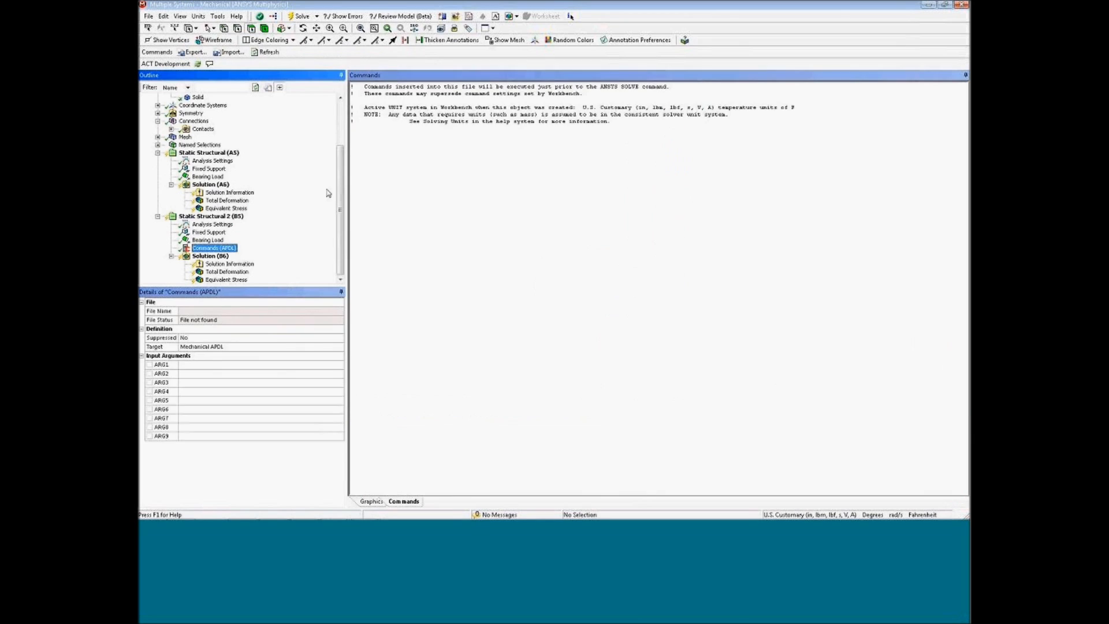
Step: Add the line ex,pillow_mat,10e6 to the Static Structural 2 command snippet to override the bracket's elastic modulus
click(823, 225)
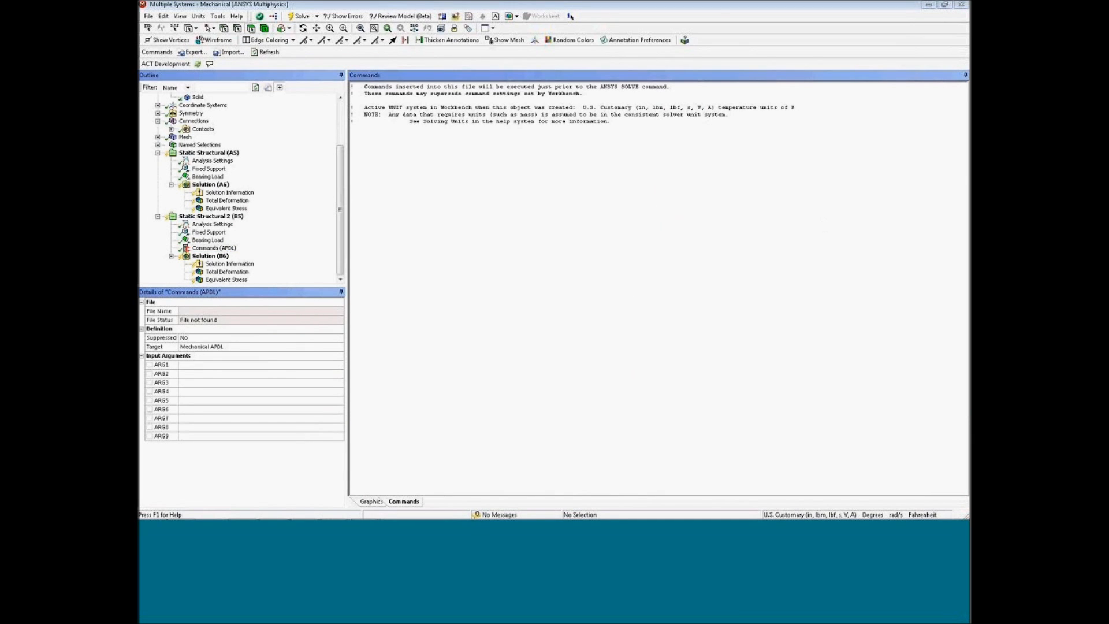
click(534, 216)
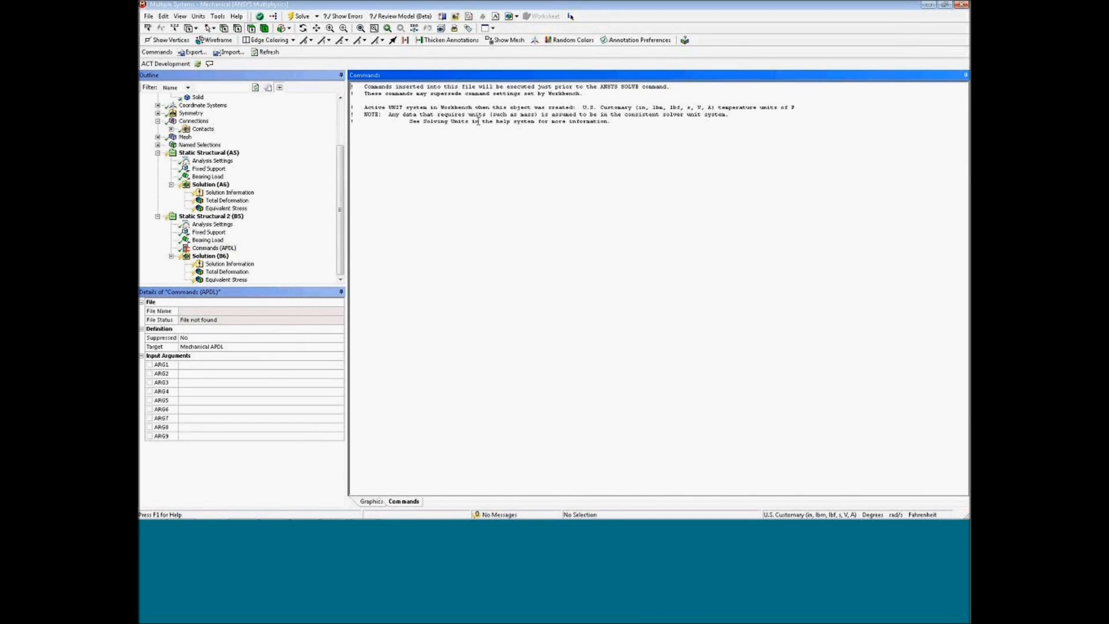
drag(601, 87, 664, 88)
click(380, 172)
text(ex,pillow_mat,10e6)
drag(398, 142, 423, 146)
click(424, 146)
drag(361, 142, 399, 142)
Step: Check which body carries the material parameter and review the command snippet in Static Structural 2
drag(341, 168, 340, 126)
click(212, 130)
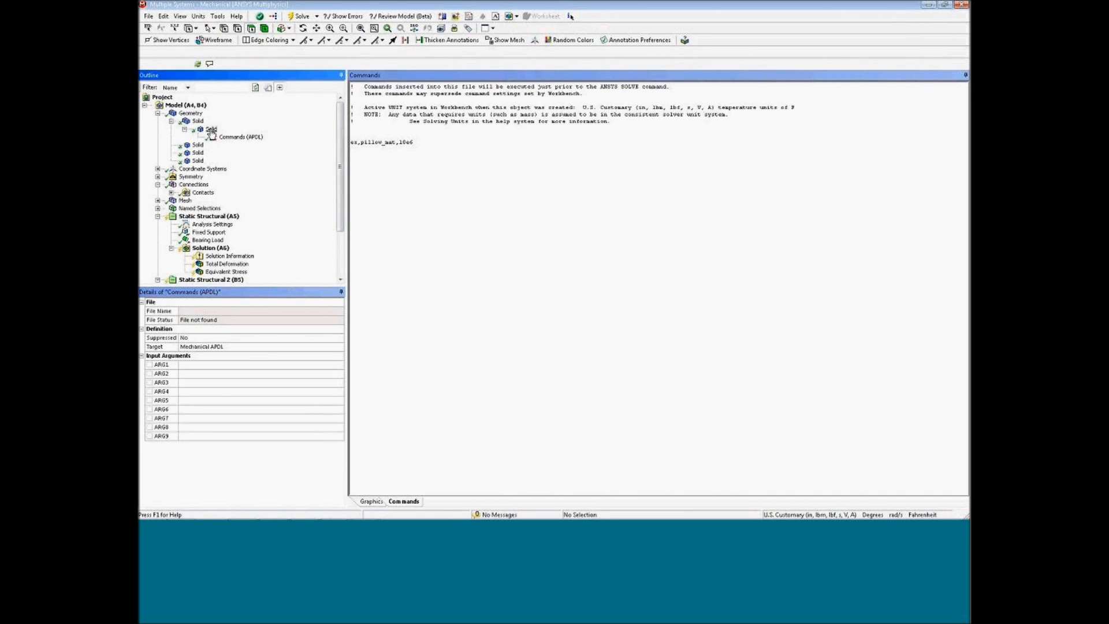
drag(340, 166, 340, 210)
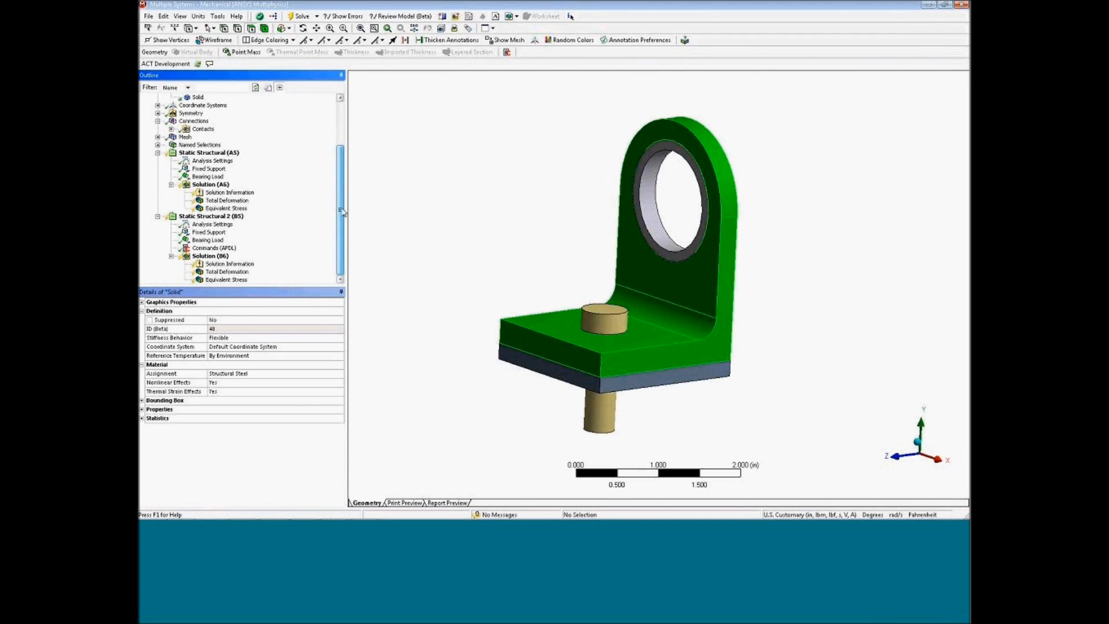
click(214, 248)
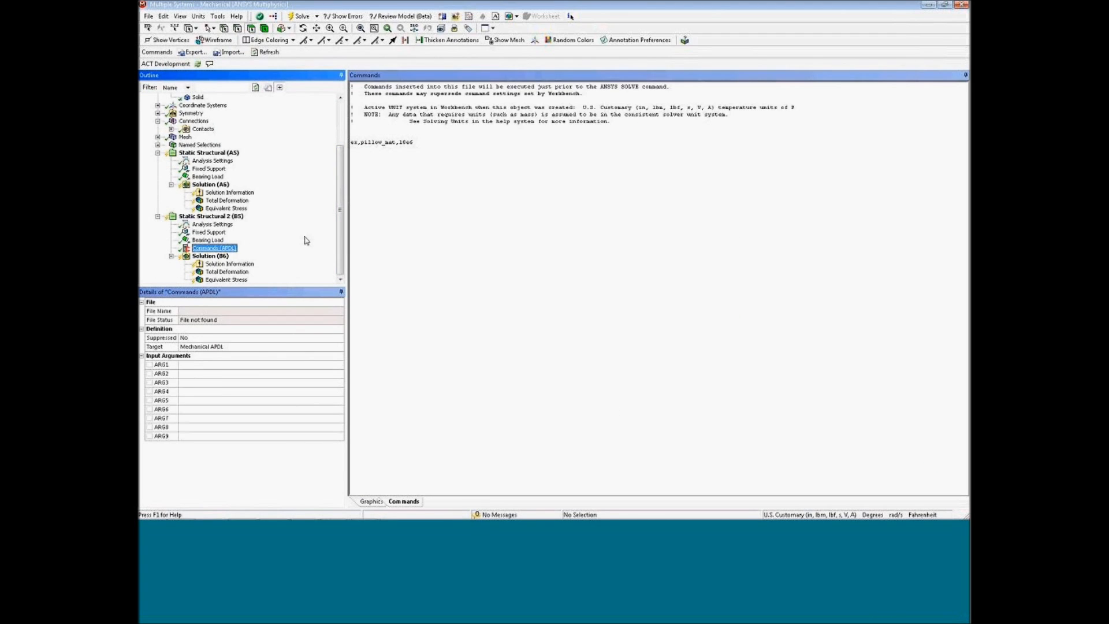
click(396, 153)
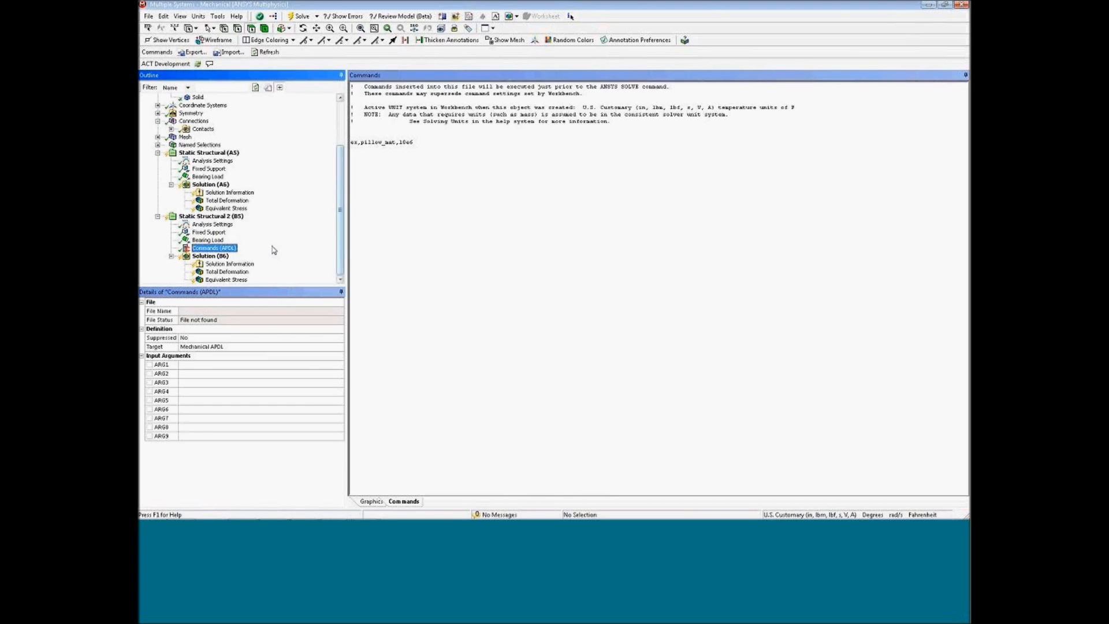
Step: Solve both static structural analyses from the project level
drag(340, 247, 340, 198)
click(162, 97)
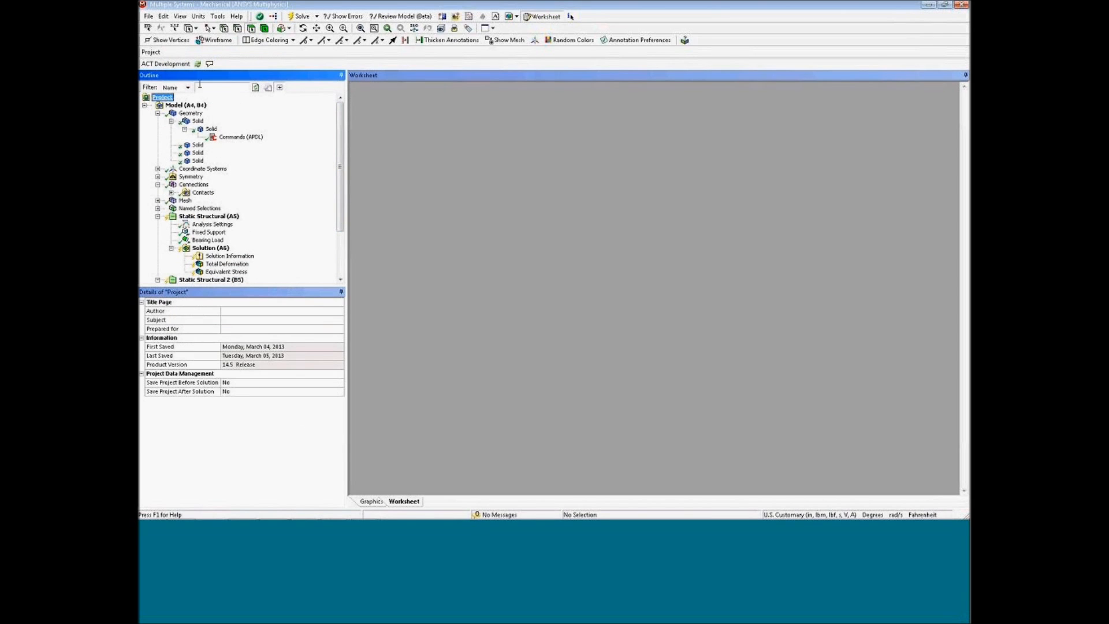
click(298, 17)
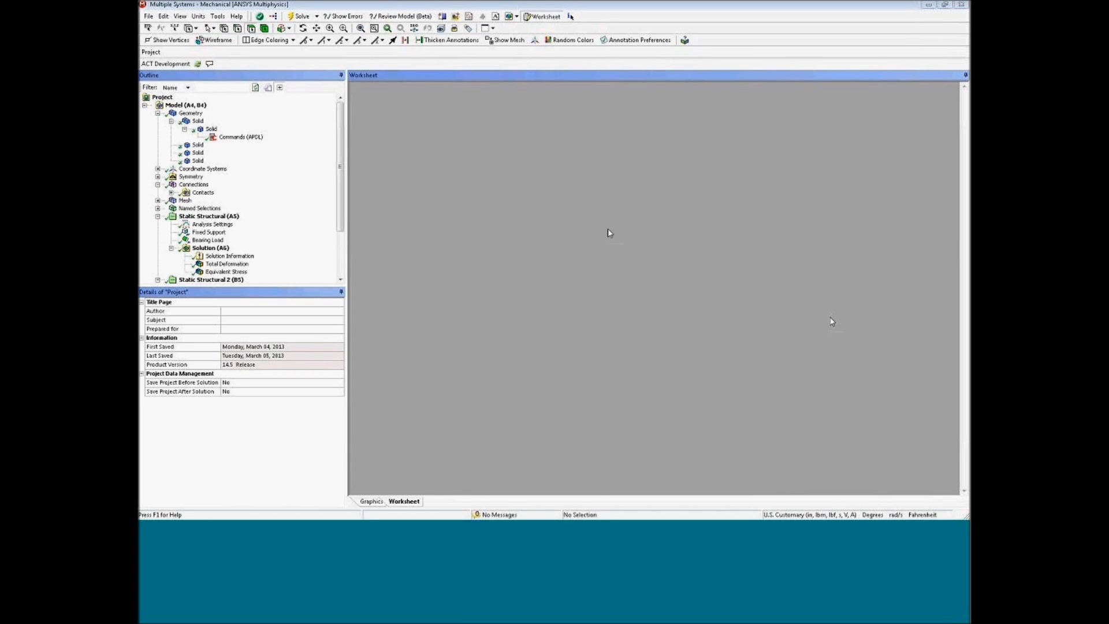
click(165, 101)
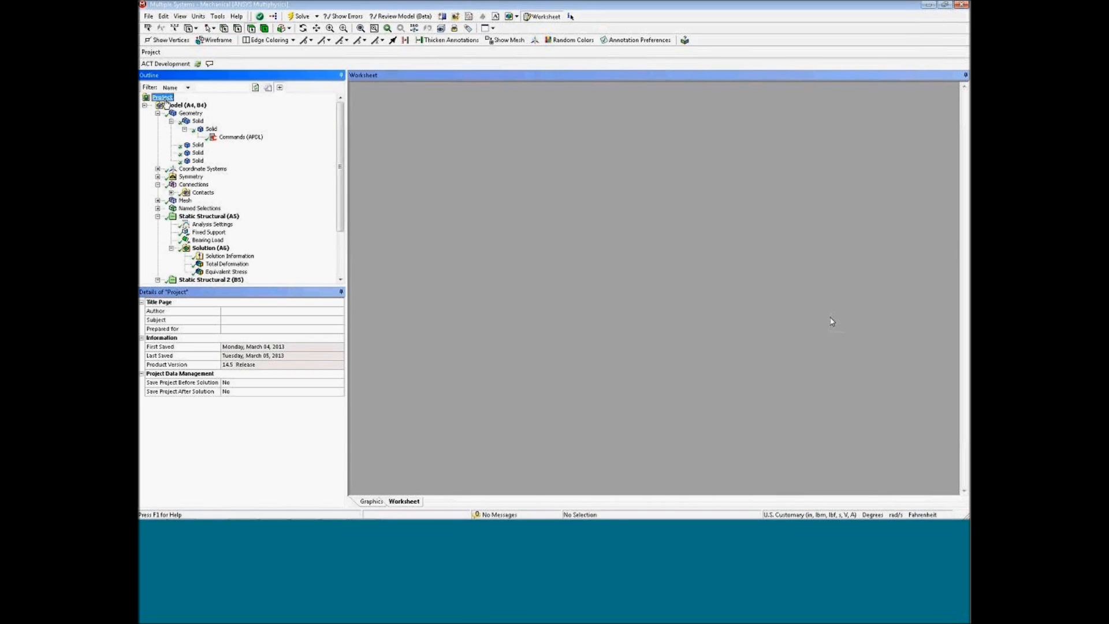
Step: Compare the bracket's equivalent stress results between Static Structural and Static Structural 2
scroll(207, 206, down, 3)
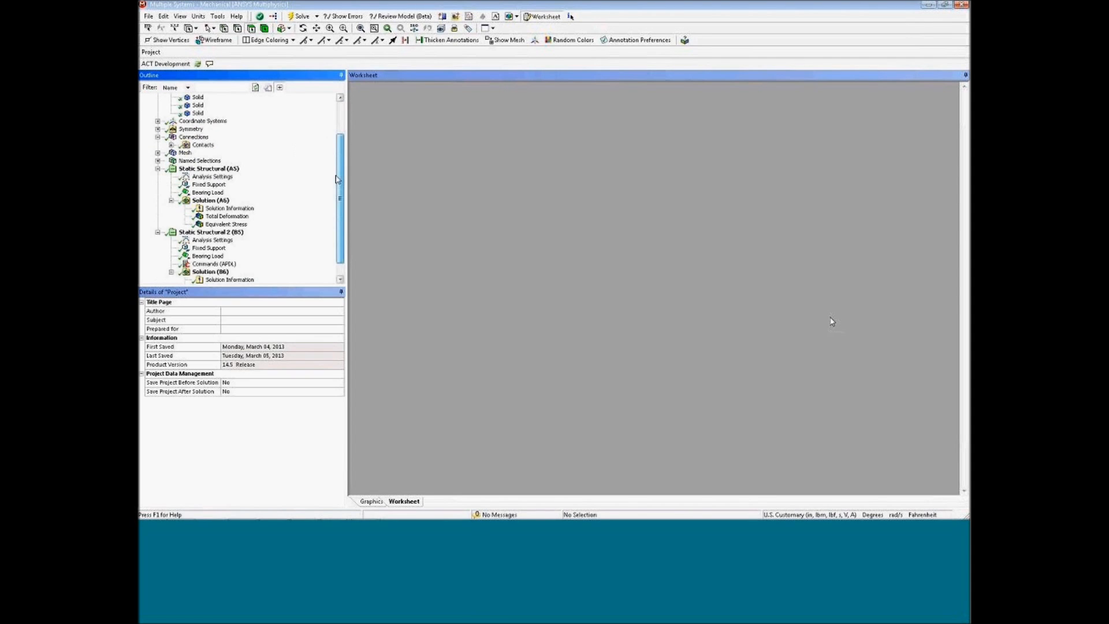
click(209, 207)
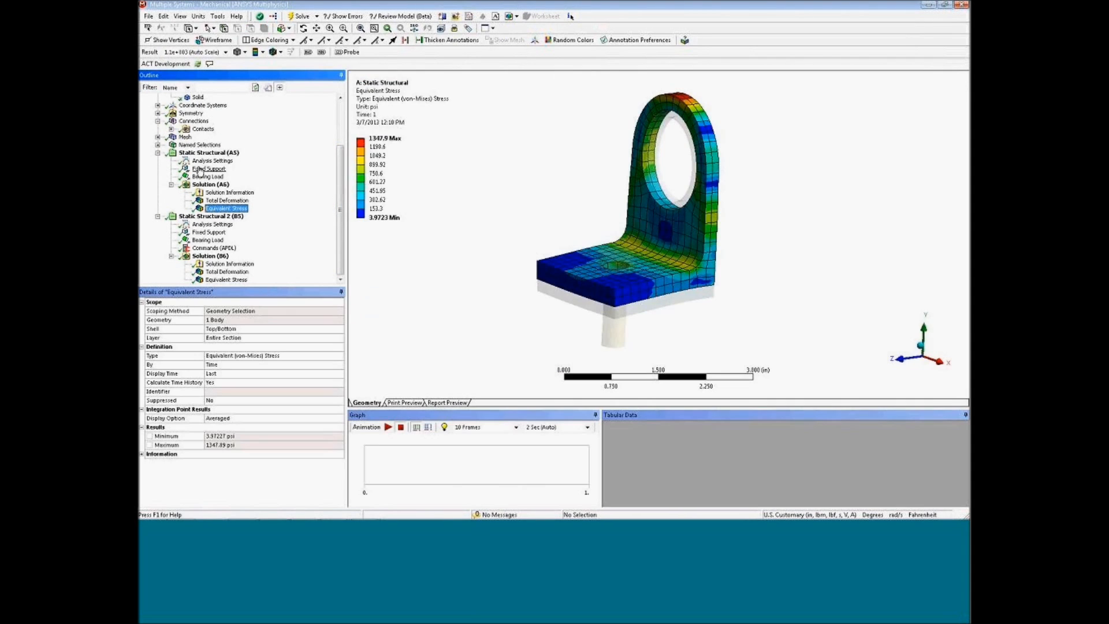
drag(503, 287, 532, 200)
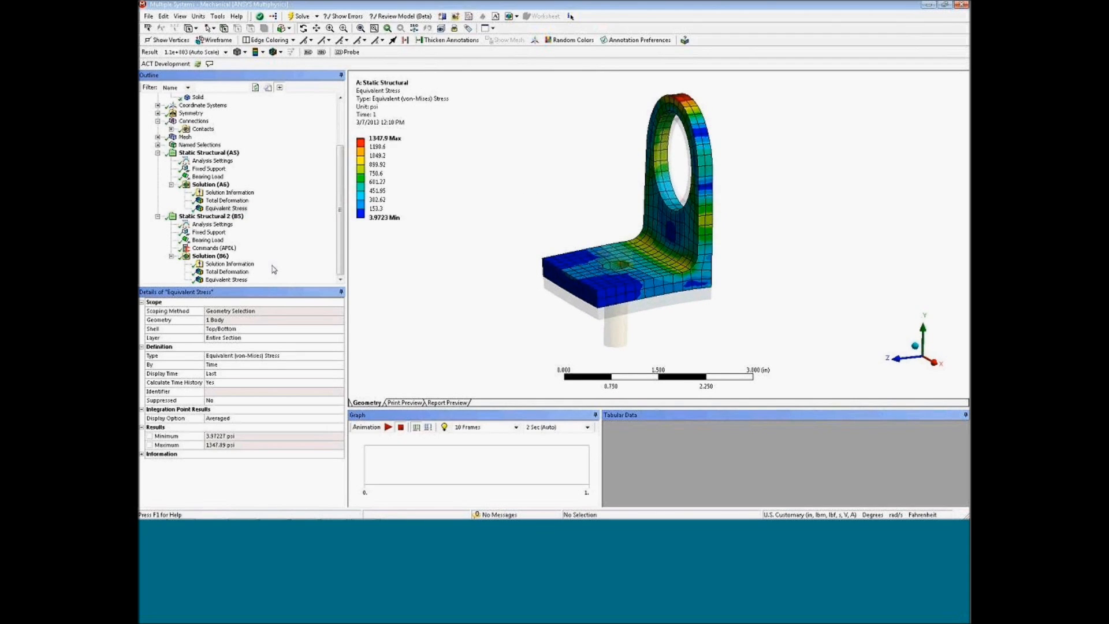
click(237, 279)
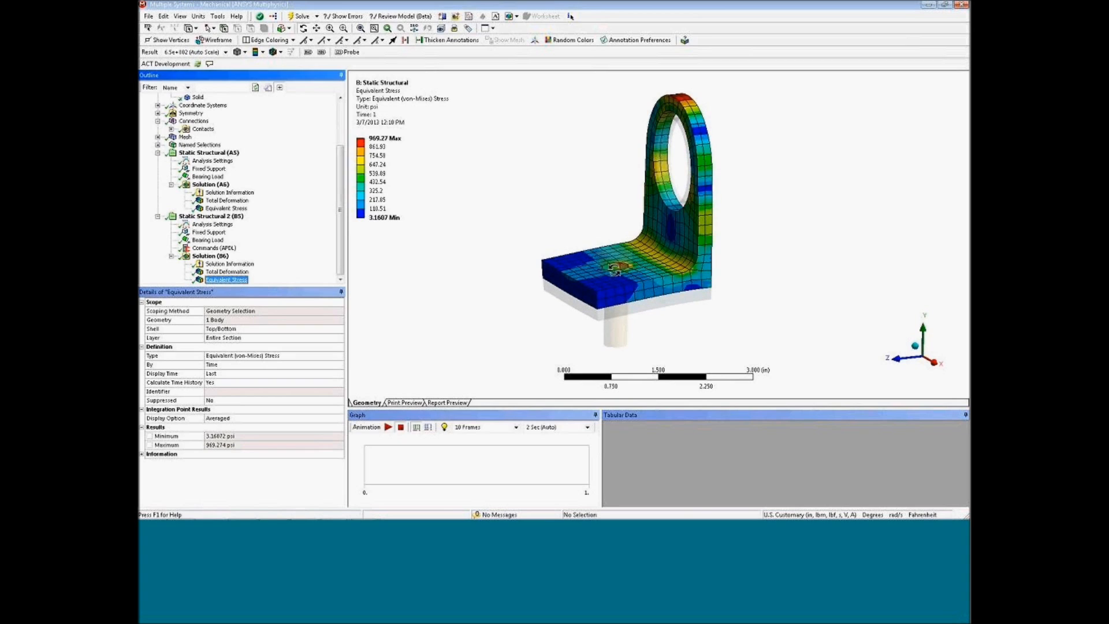
drag(600, 237, 660, 249)
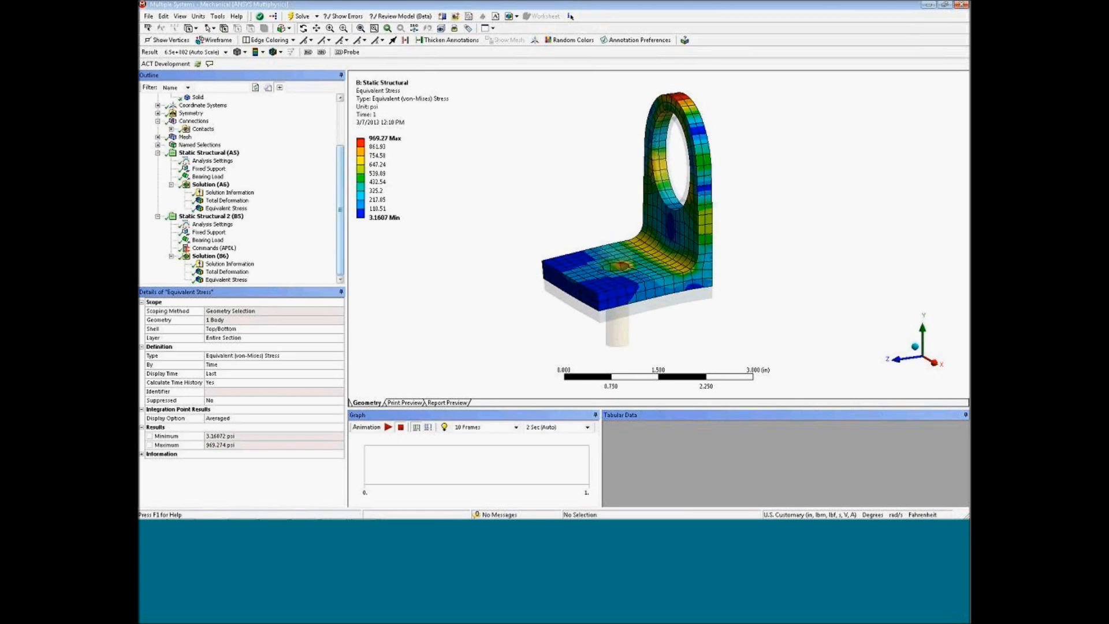
click(341, 276)
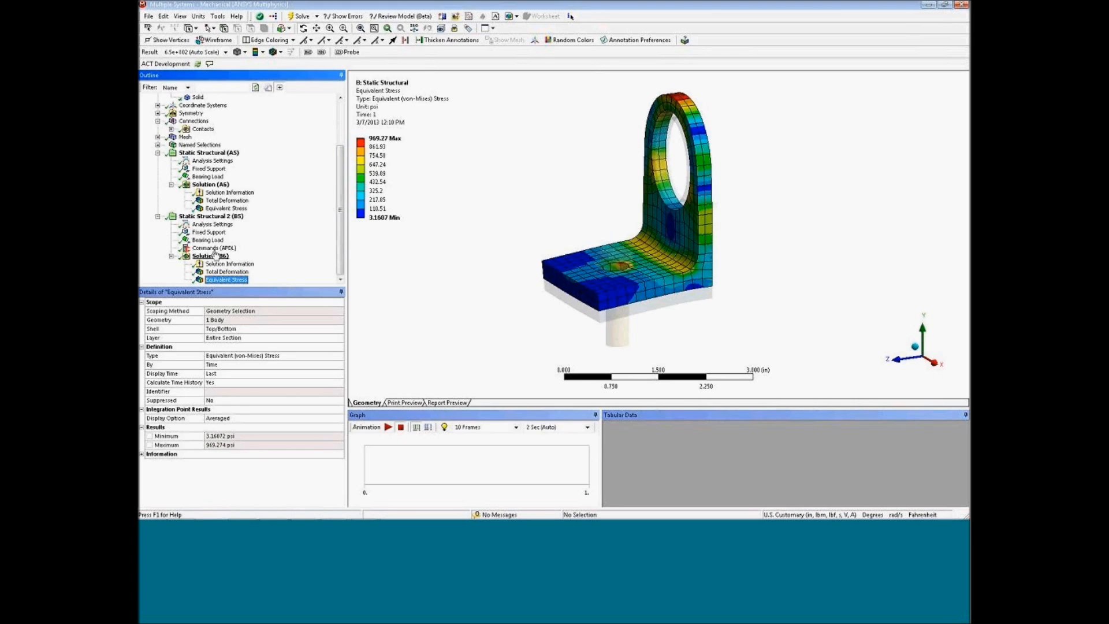
click(766, 293)
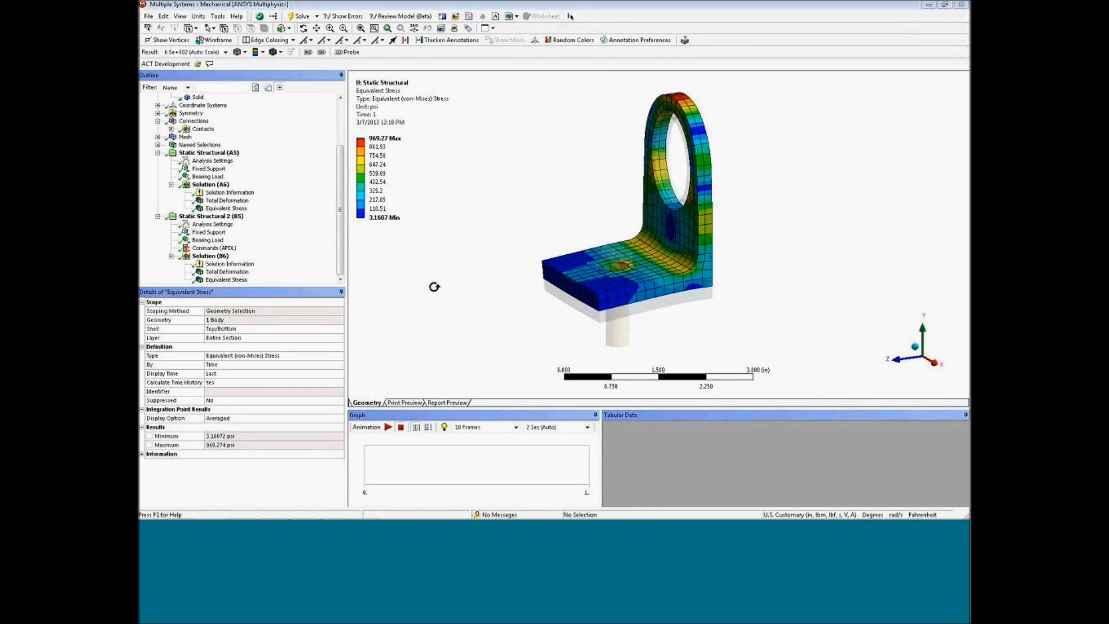
Step: Review the elastic modulus override in the Static Structural 2 command snippet and check the active unit system
click(214, 249)
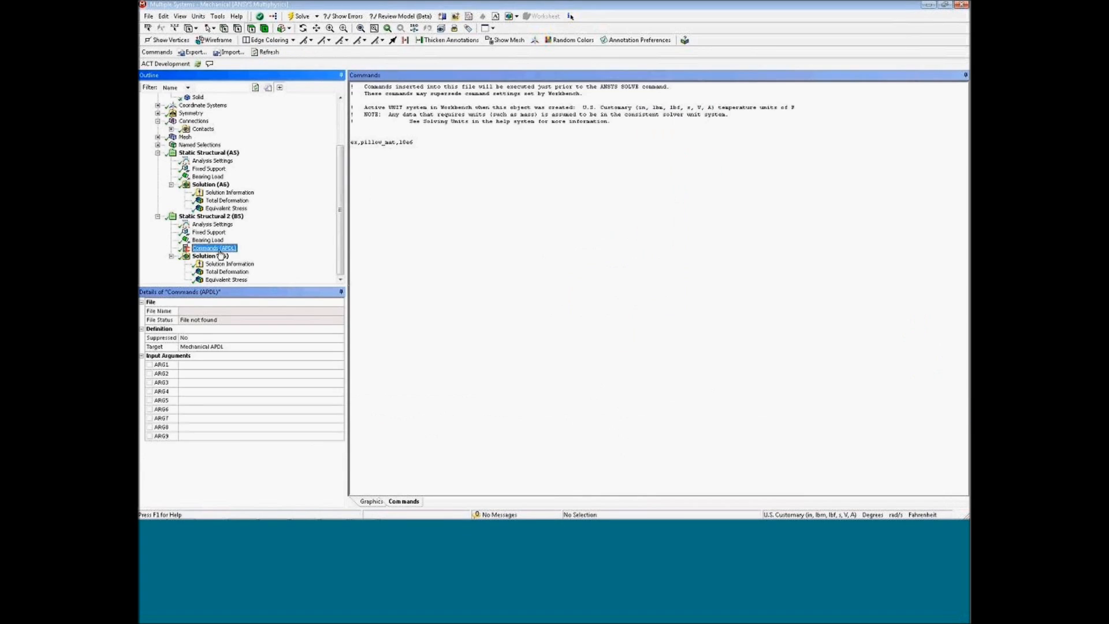
click(415, 143)
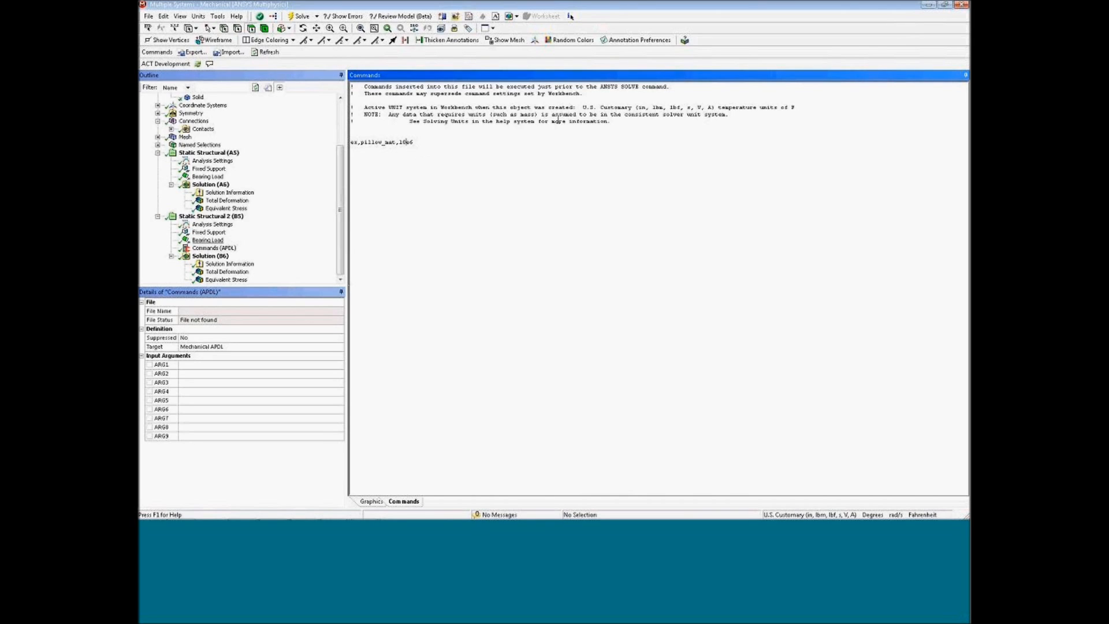
drag(417, 108, 427, 109)
click(426, 148)
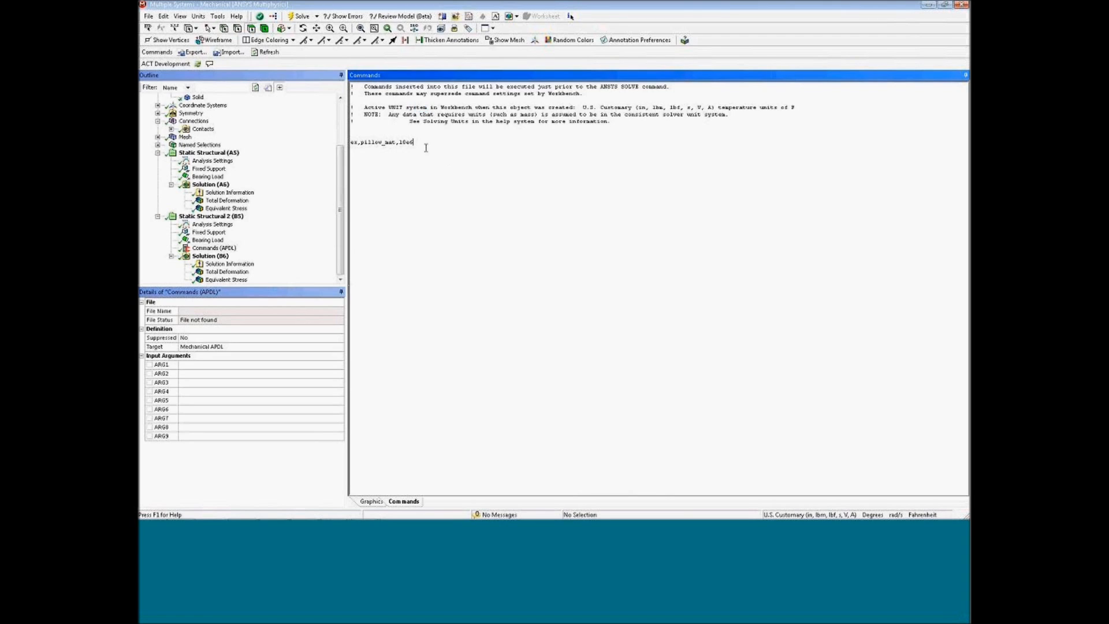
click(198, 16)
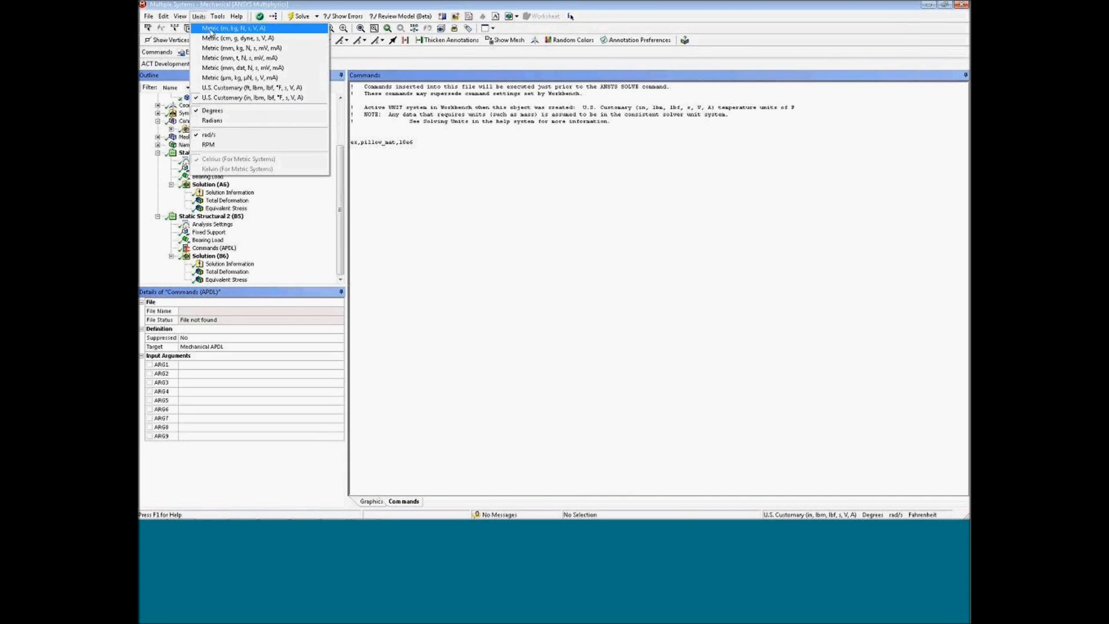
click(482, 204)
click(420, 147)
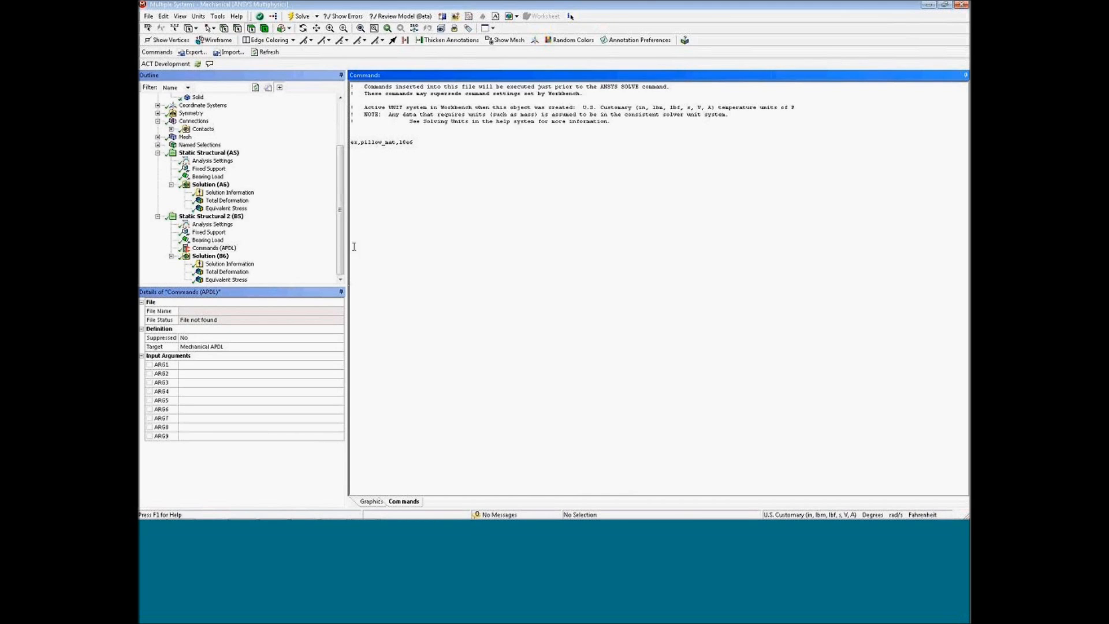
Step: Insert an Energy probe under the Static Structural 2 solution and set its result selection to Strain
click(211, 257)
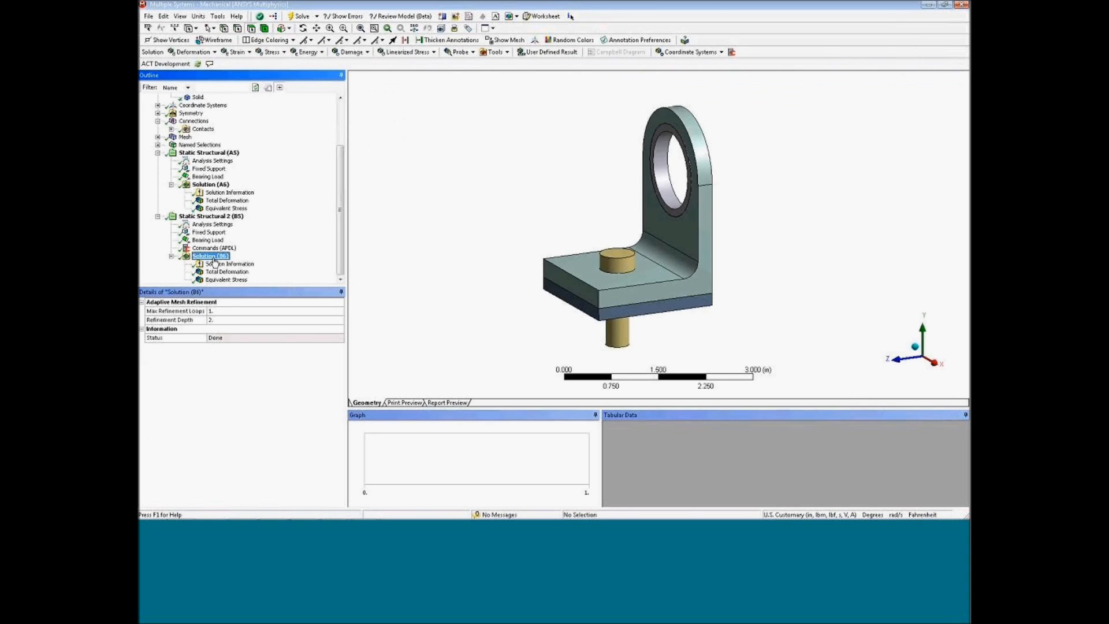
right_click(213, 260)
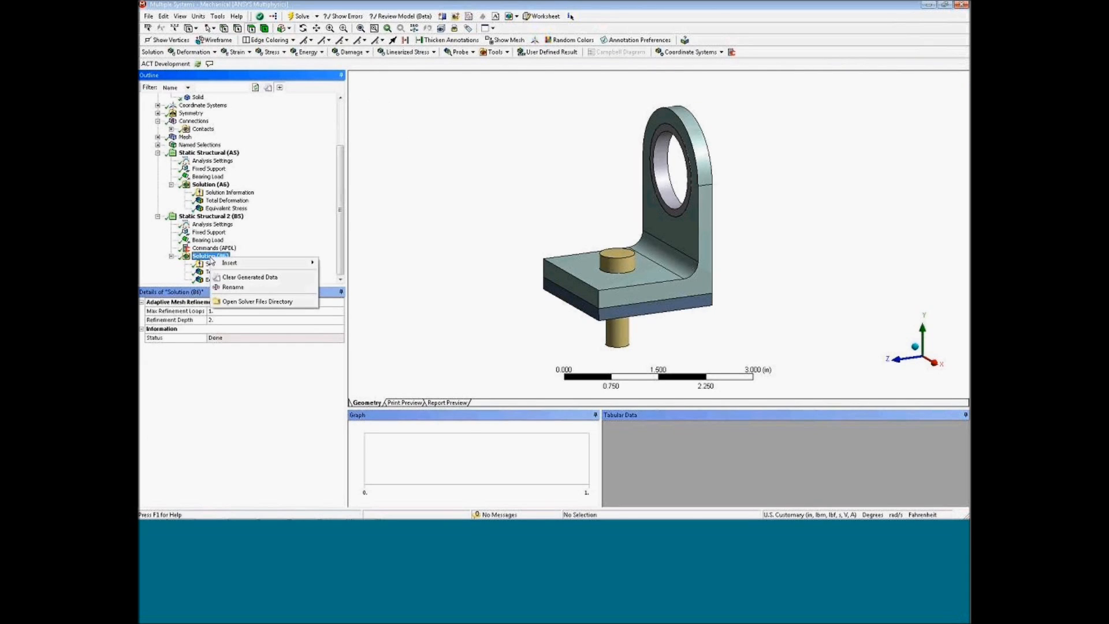
mouse_move(300, 263)
mouse_move(362, 342)
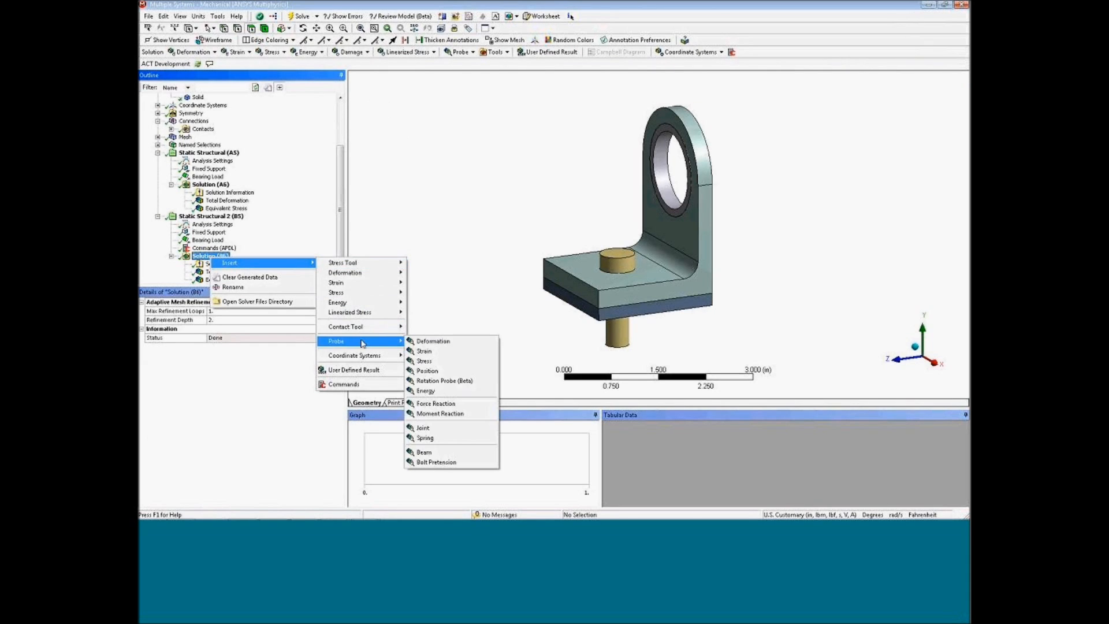
click(437, 396)
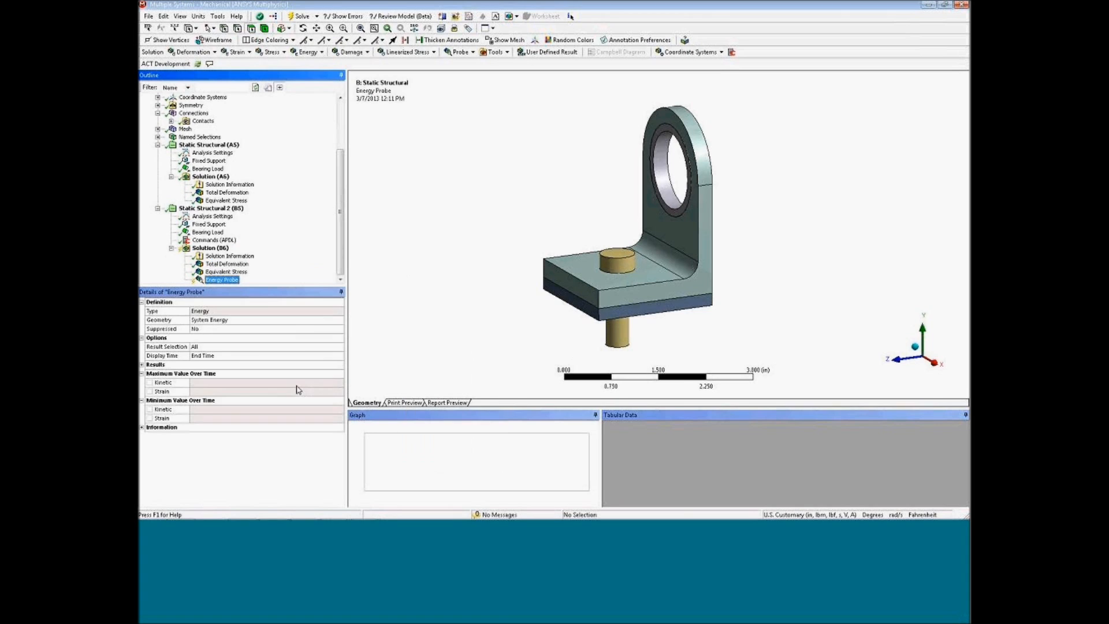
click(339, 347)
click(321, 367)
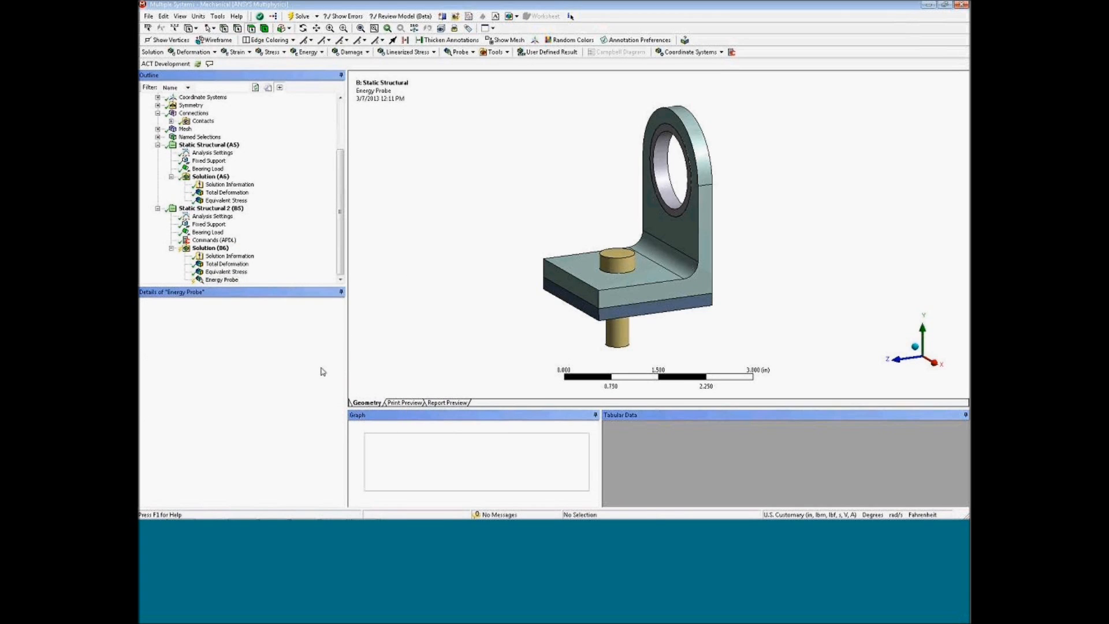
Step: Evaluate the strain energy probe result for Static Structural 2
click(214, 280)
right_click(213, 282)
click(234, 302)
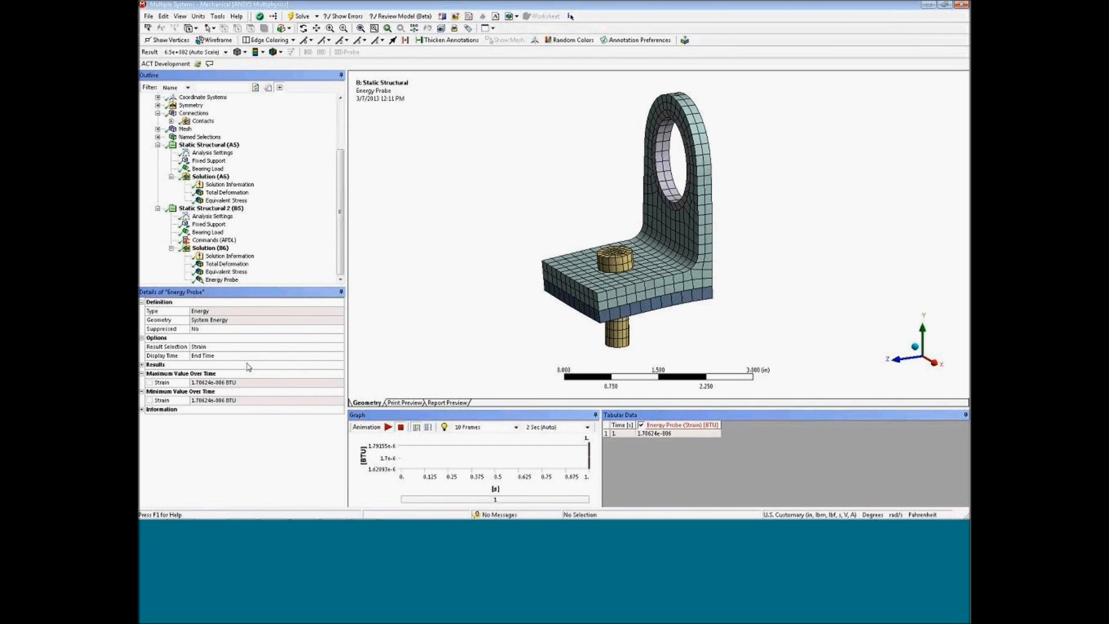
Step: Insert an APDL commands object under the Static Structural 2 solution for postprocessing
right_click(210, 248)
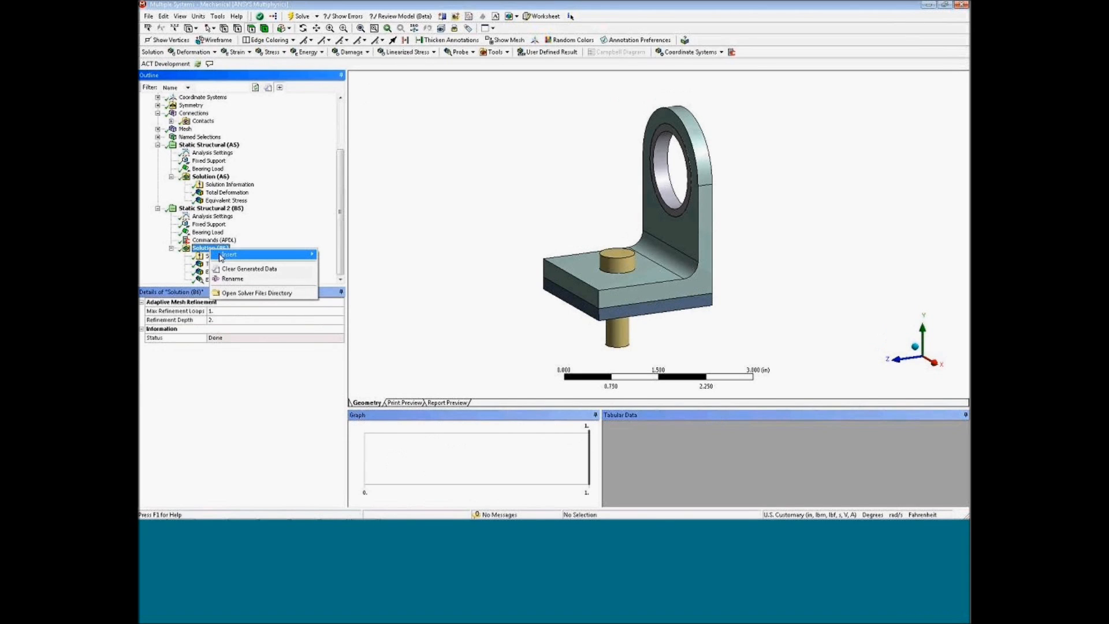
mouse_move(237, 254)
click(345, 375)
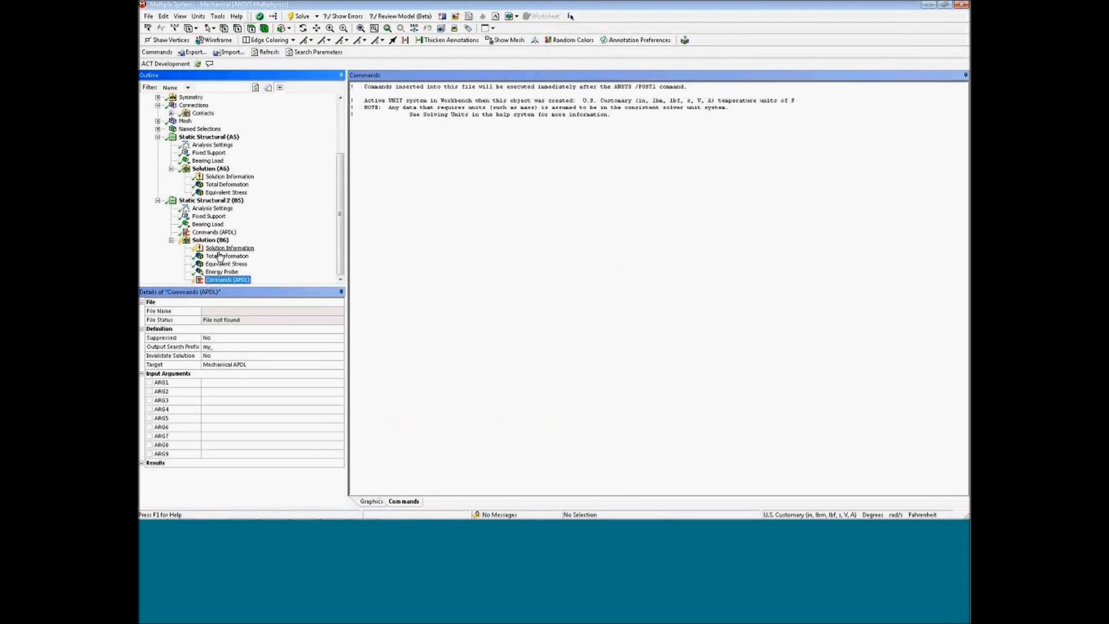
Step: Enter the lines SET,LAST; etab,sen,sene; ssum; *get,my_tot_se,ssum,,item,sen; and my_tot_se_BTU=my_tot_se/9338 with the comment ! 1 BTU = 9338 in-lbf
click(423, 198)
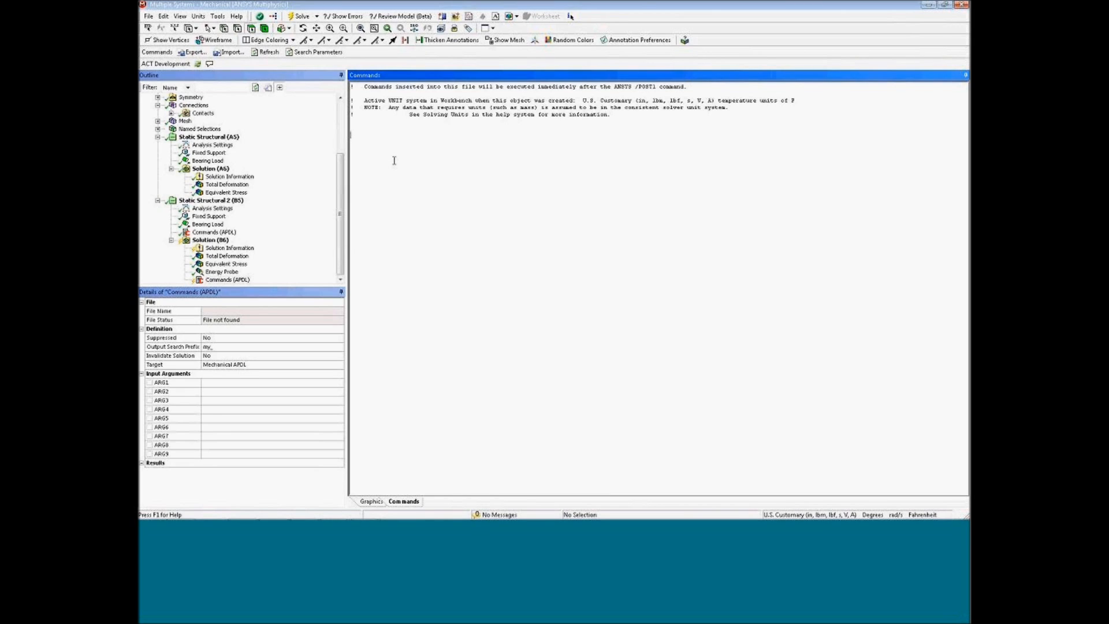
text(SET,LAST etab,sen,sene ssum *get,my_tot_se,ssum,,item,sen my_tot_se_BTU=my_tot_se/9338      ! 1 BTU = 9338 in-lbf)
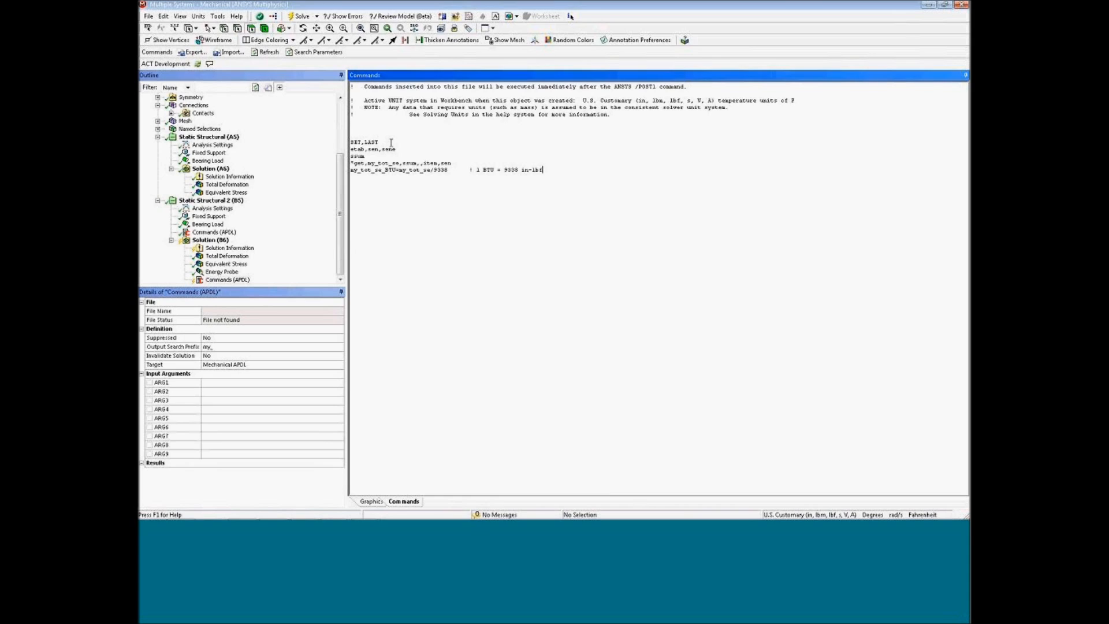
drag(380, 142, 345, 142)
drag(399, 149, 351, 149)
click(371, 157)
drag(456, 162, 344, 164)
click(402, 176)
Step: Solve Static Structural 2 to execute the post commands and open the postprocessing snippet's details
right_click(210, 242)
click(239, 262)
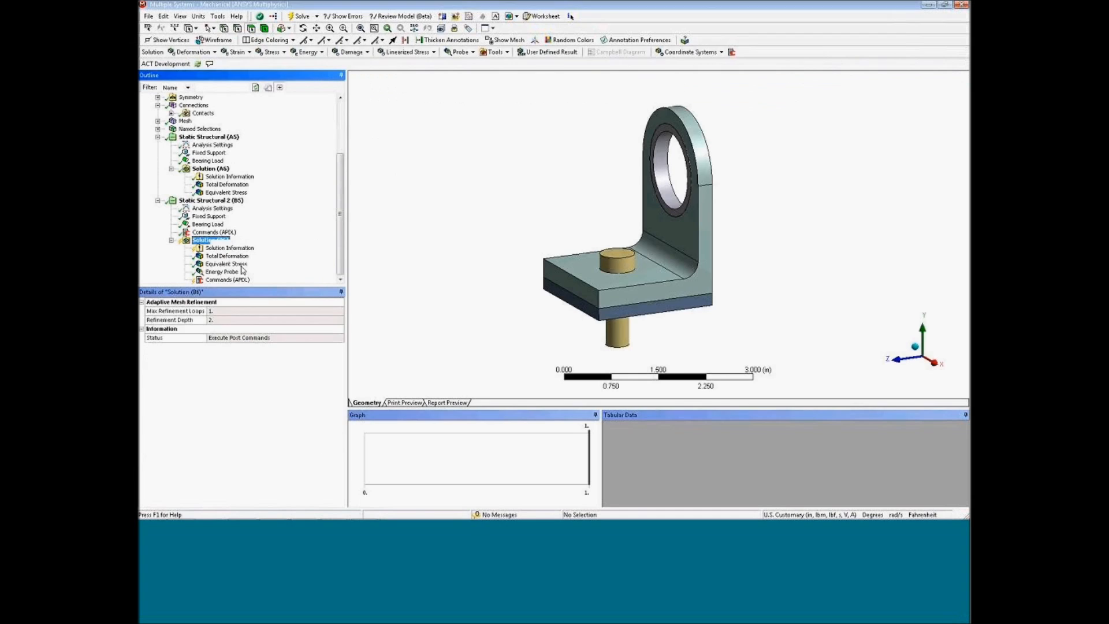
click(226, 279)
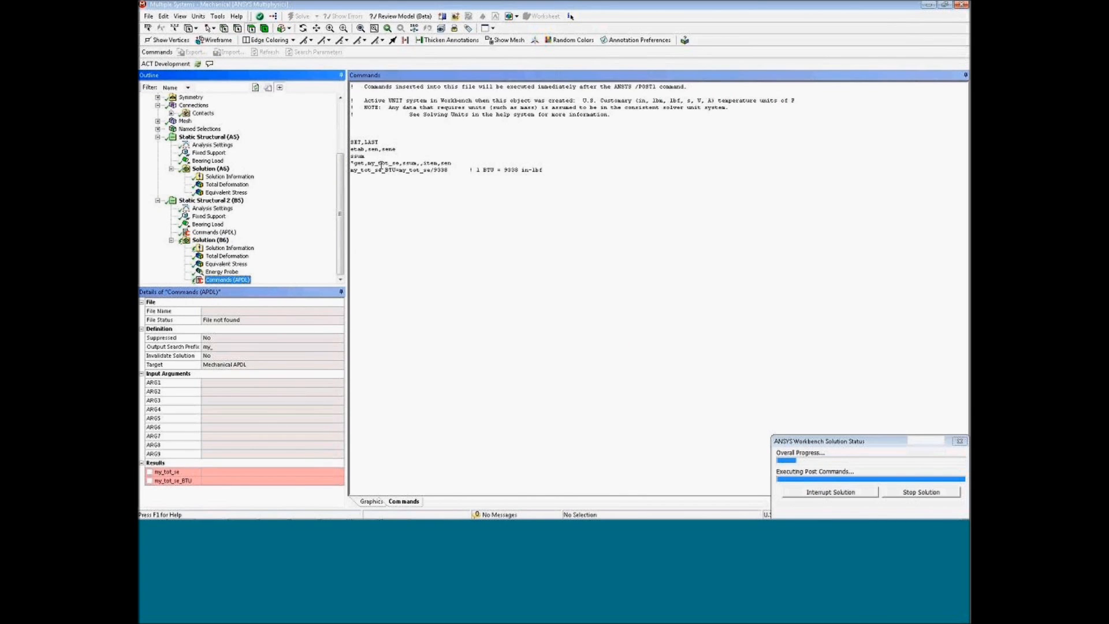
Step: Examine the my_tot_se and my_tot_se_BTU outputs against the snippet's *get and unit conversion lines and the energy probe
drag(368, 164, 399, 164)
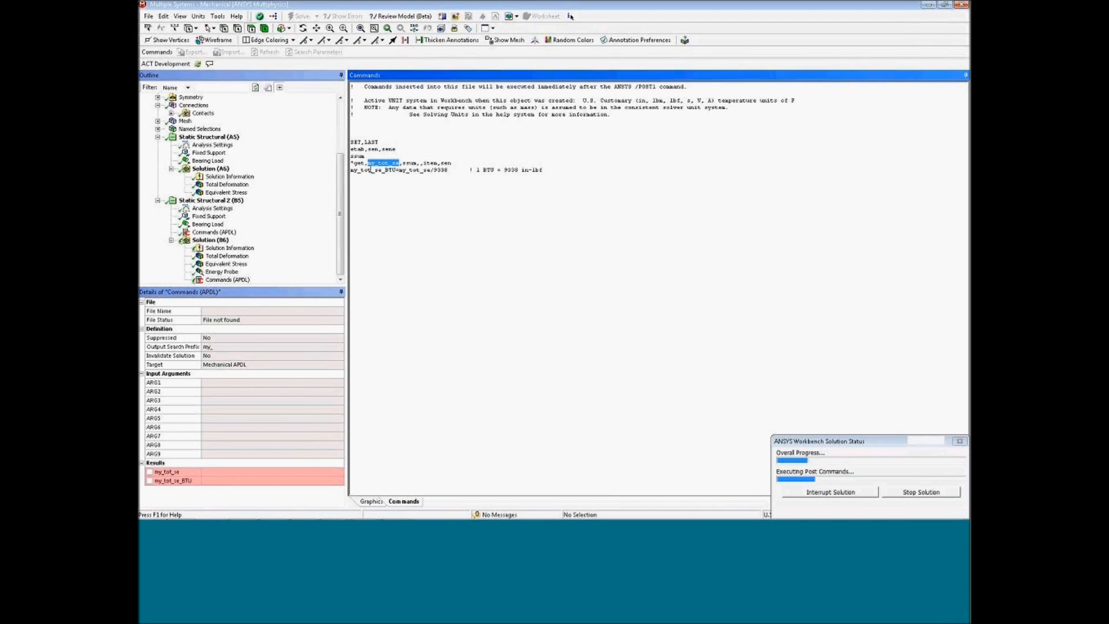
click(377, 164)
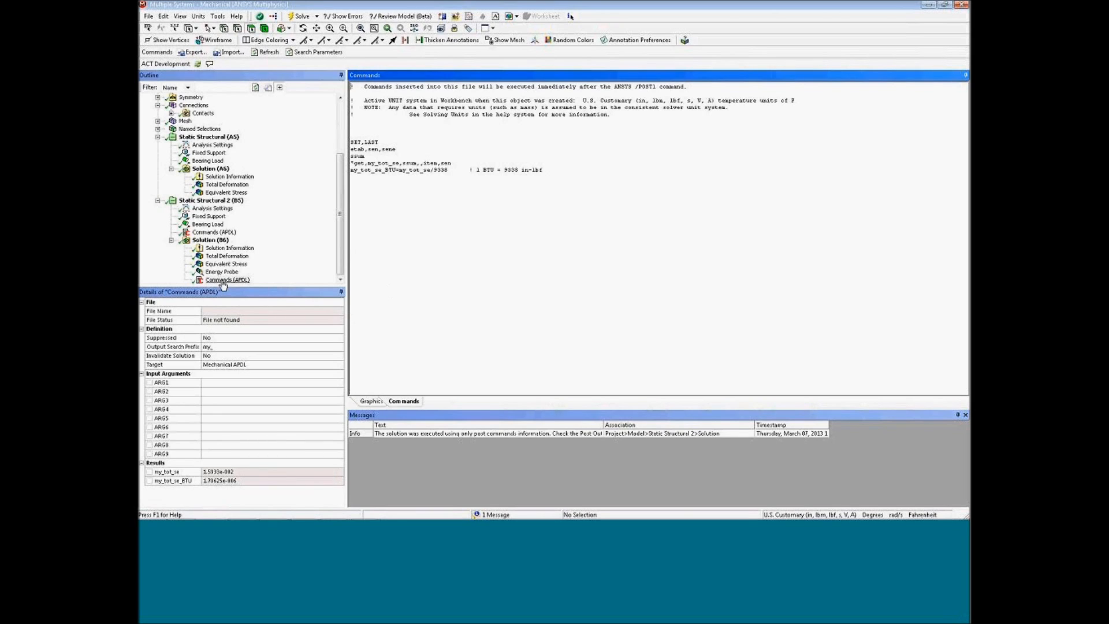
drag(454, 163, 348, 164)
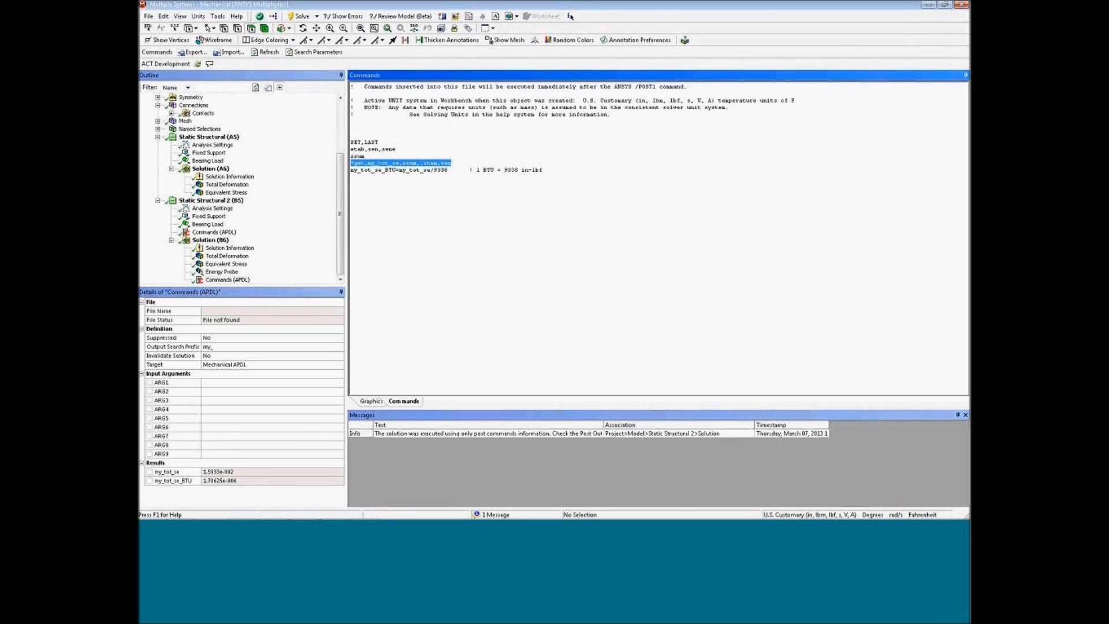
click(223, 272)
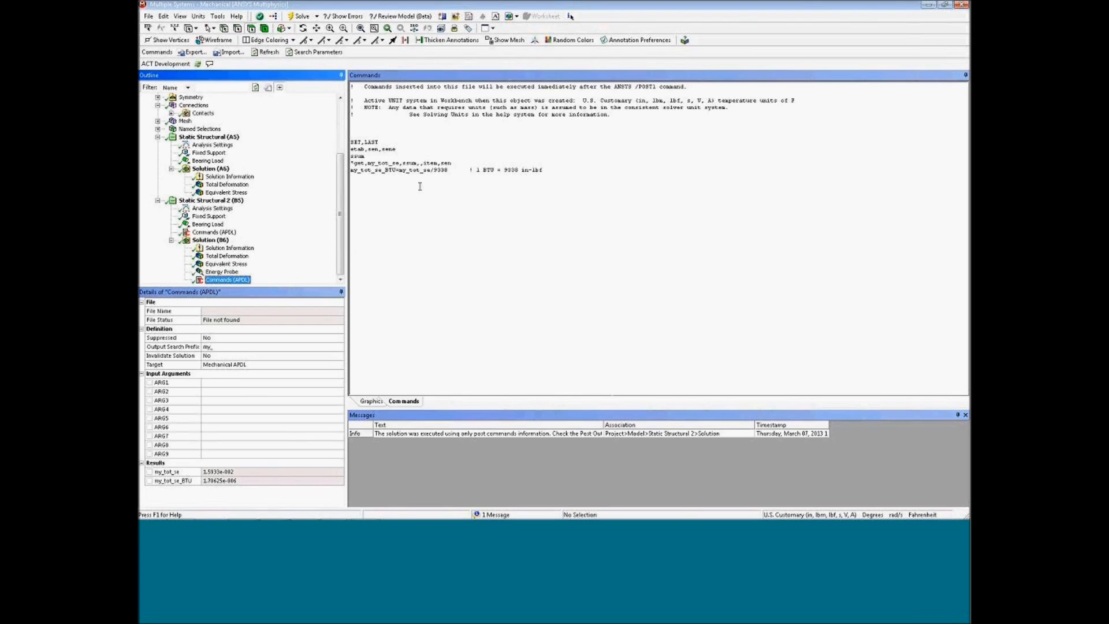
drag(368, 163, 448, 184)
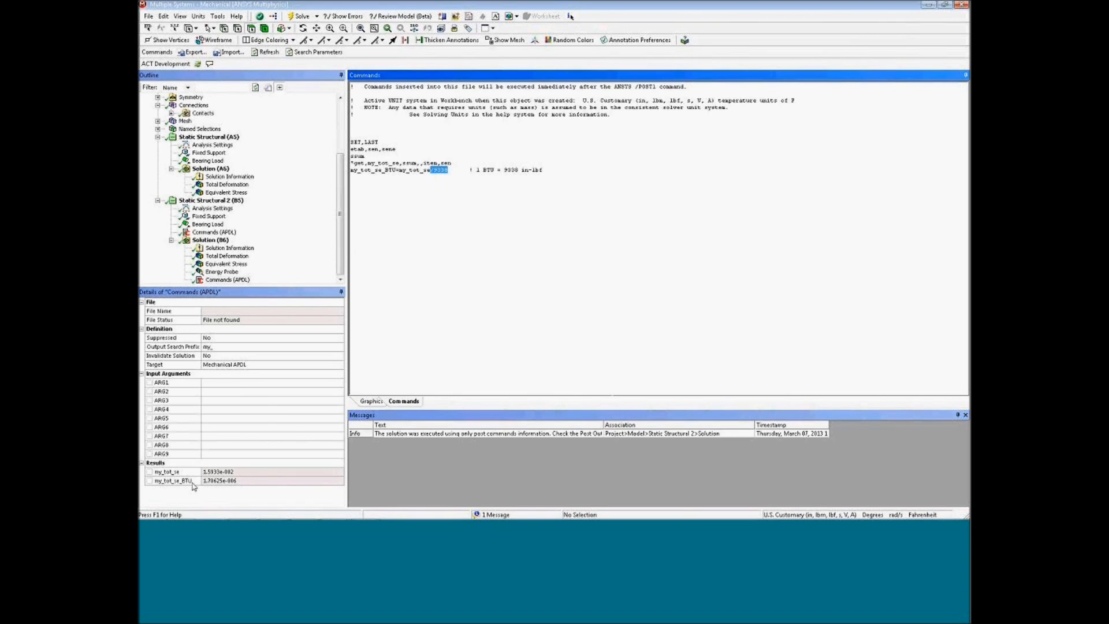
click(657, 442)
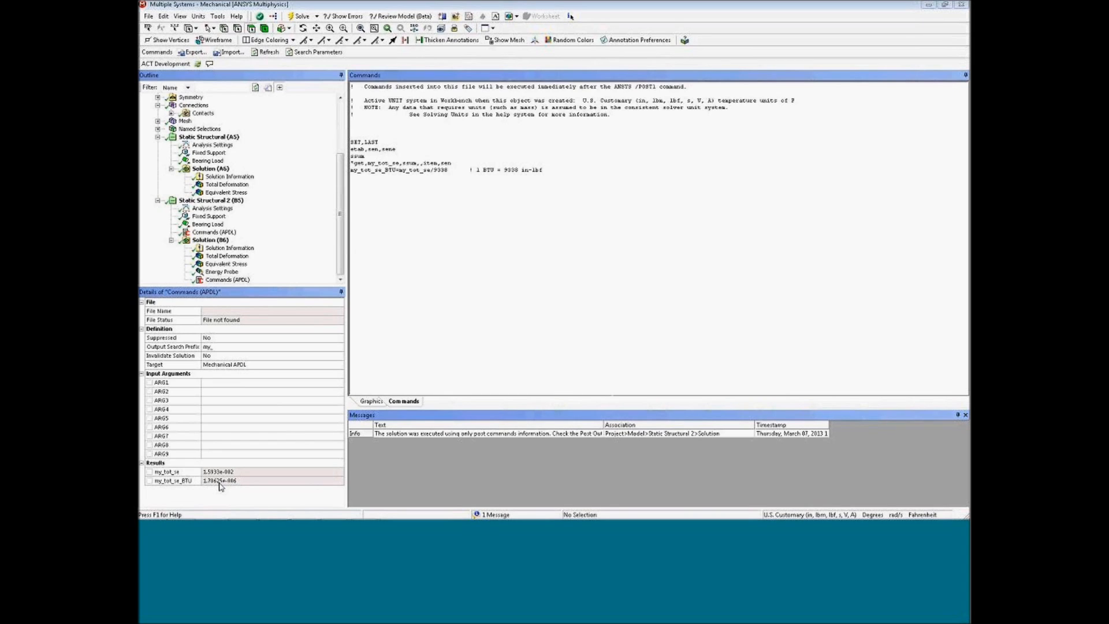
click(228, 279)
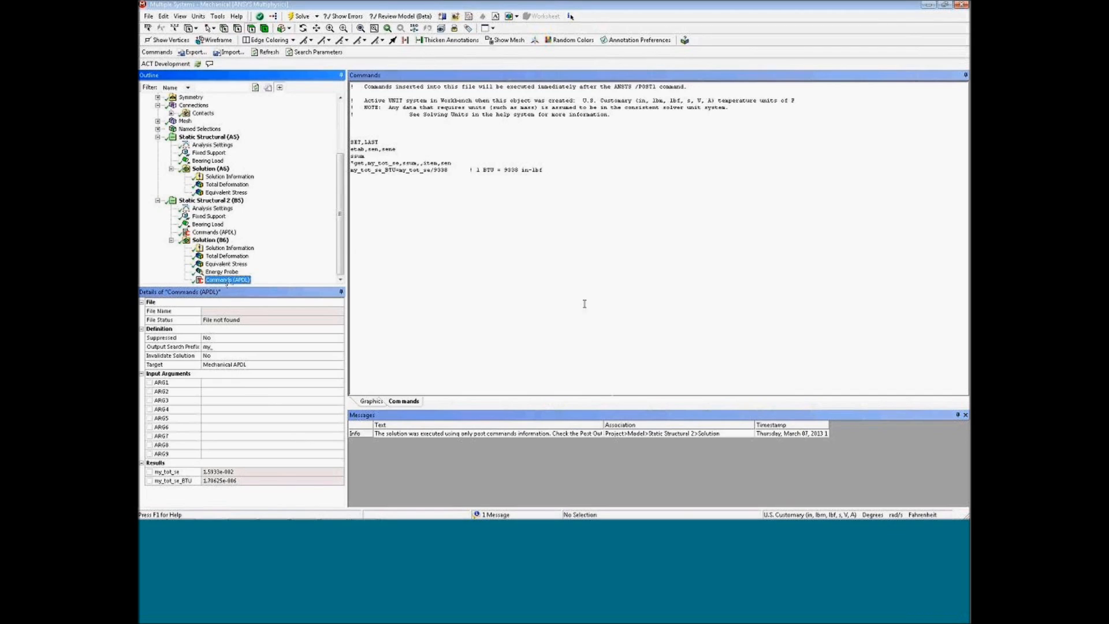
key(alt+Tab)
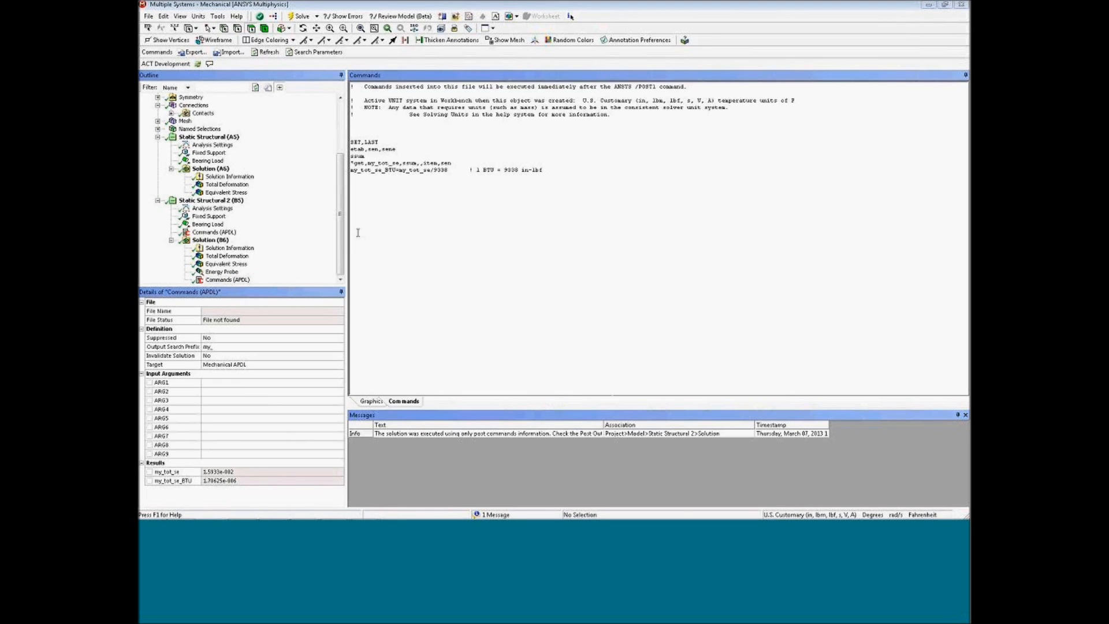
Step: Examine the thin base plate under the bracket in the first static structural analysis, along with its solid body's definition and material details
drag(341, 242, 340, 191)
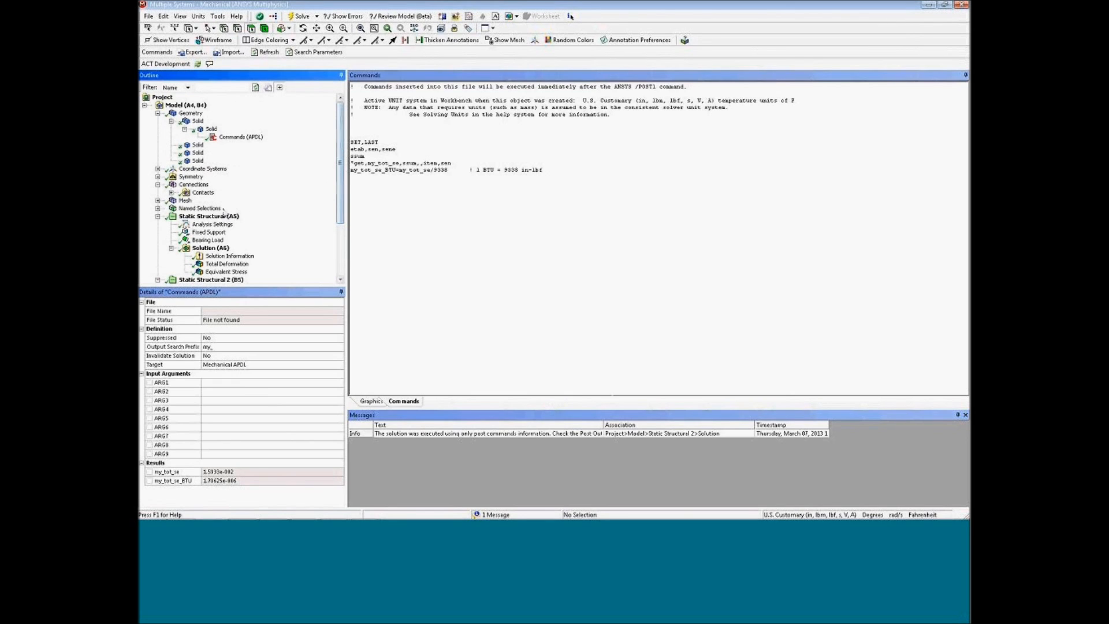
click(215, 217)
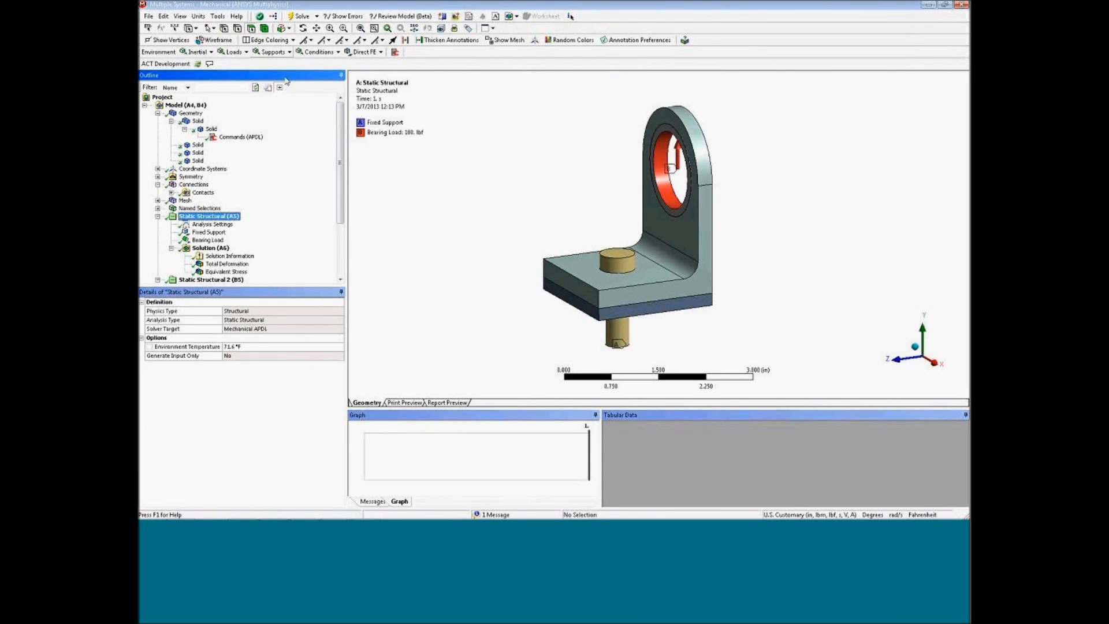
click(264, 30)
click(565, 300)
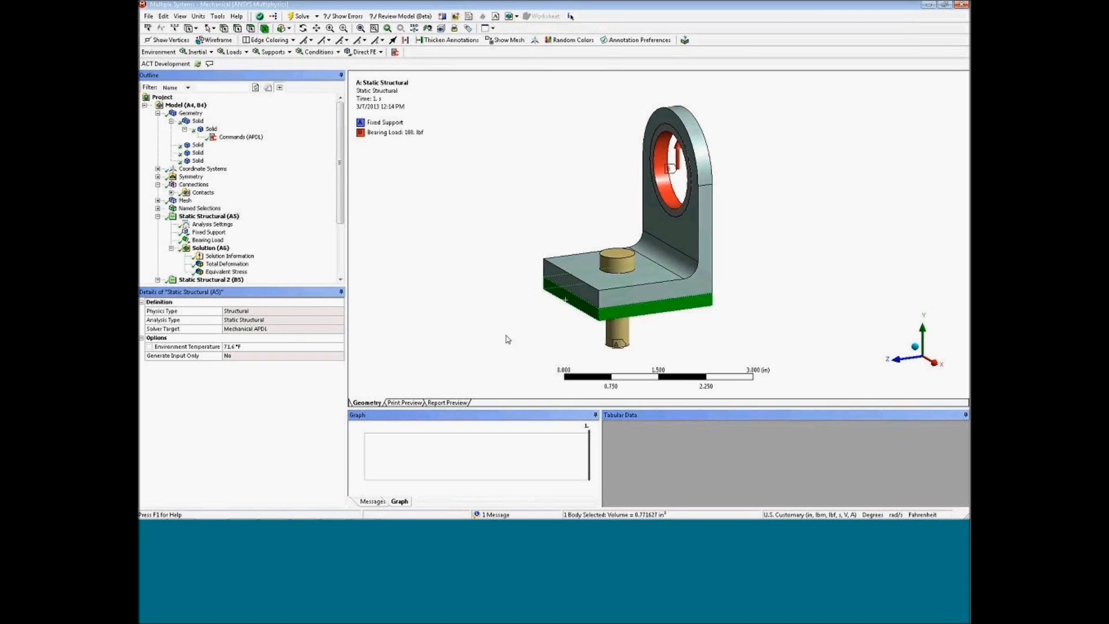
click(198, 161)
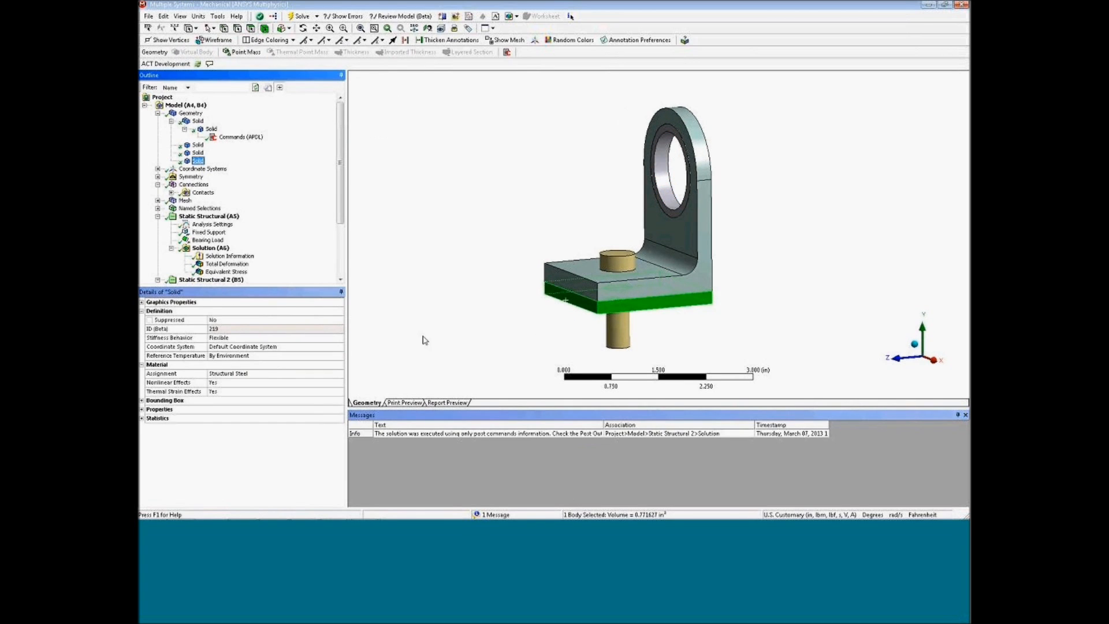
click(412, 269)
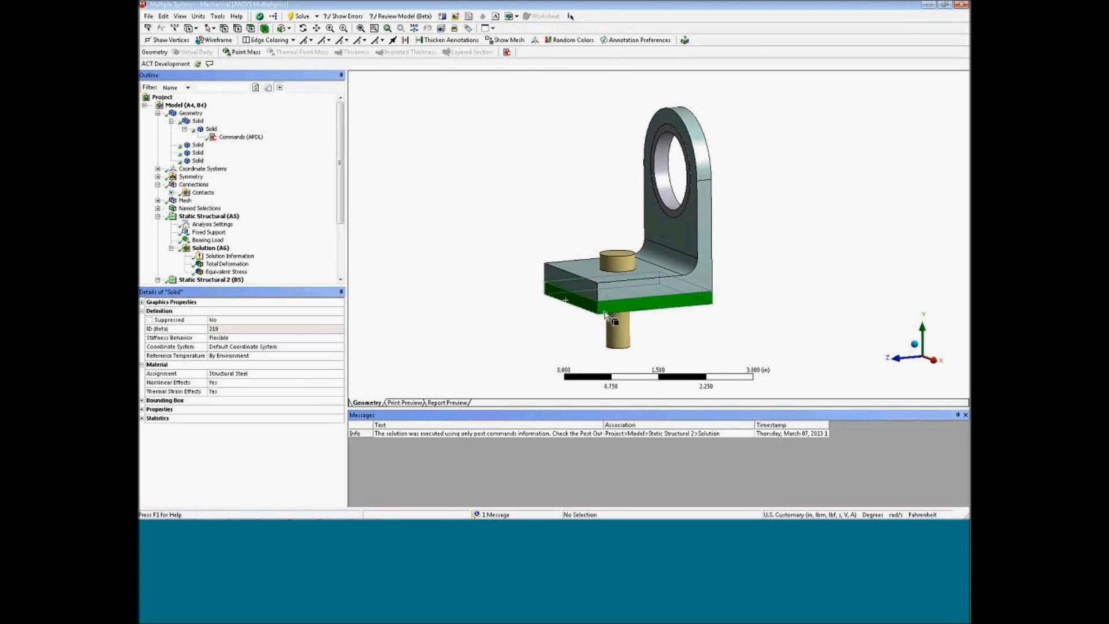
mouse_move(570, 318)
middle_down()
mouse_move(534, 317)
mouse_move(570, 315)
middle_up()
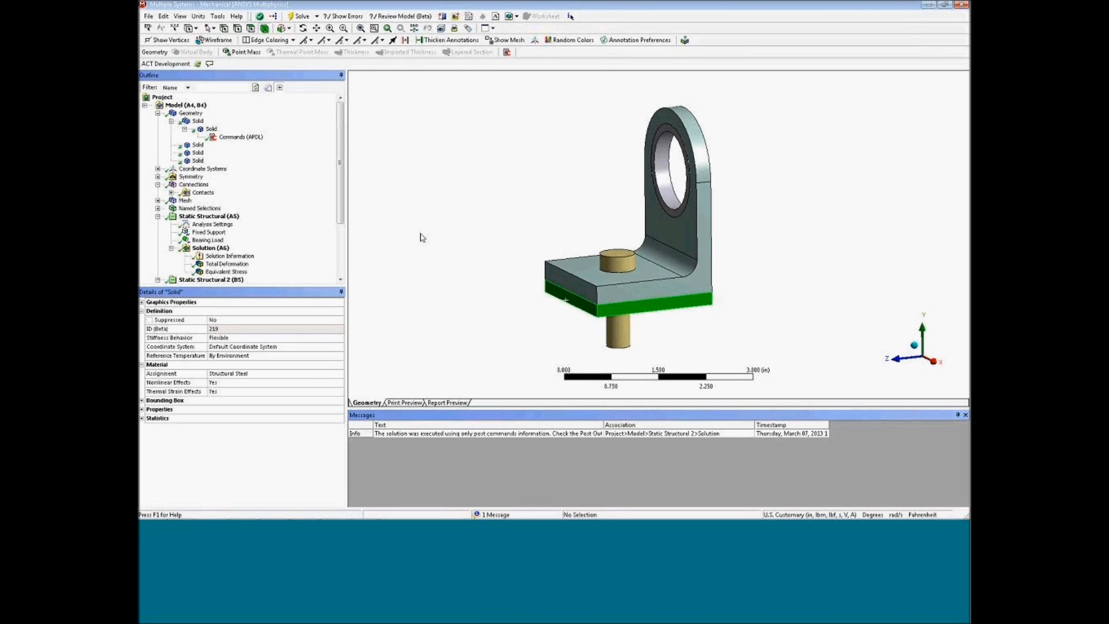
click(534, 299)
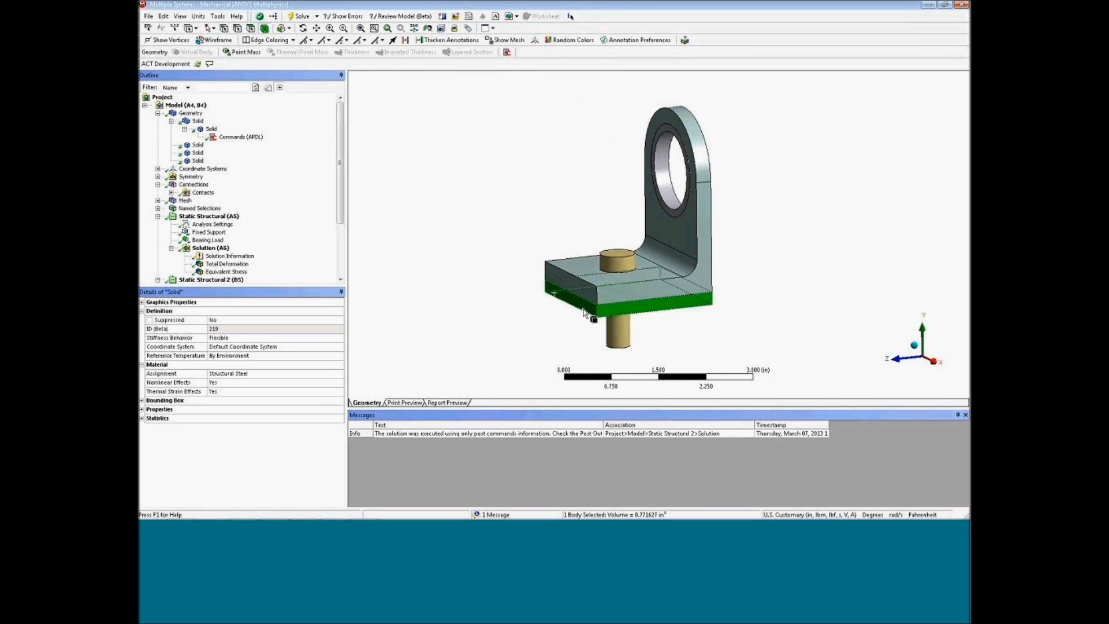
Step: Examine the Sweep Method settings on the base plate and the generated mesh through the plate's thickness
click(158, 201)
click(183, 202)
click(210, 231)
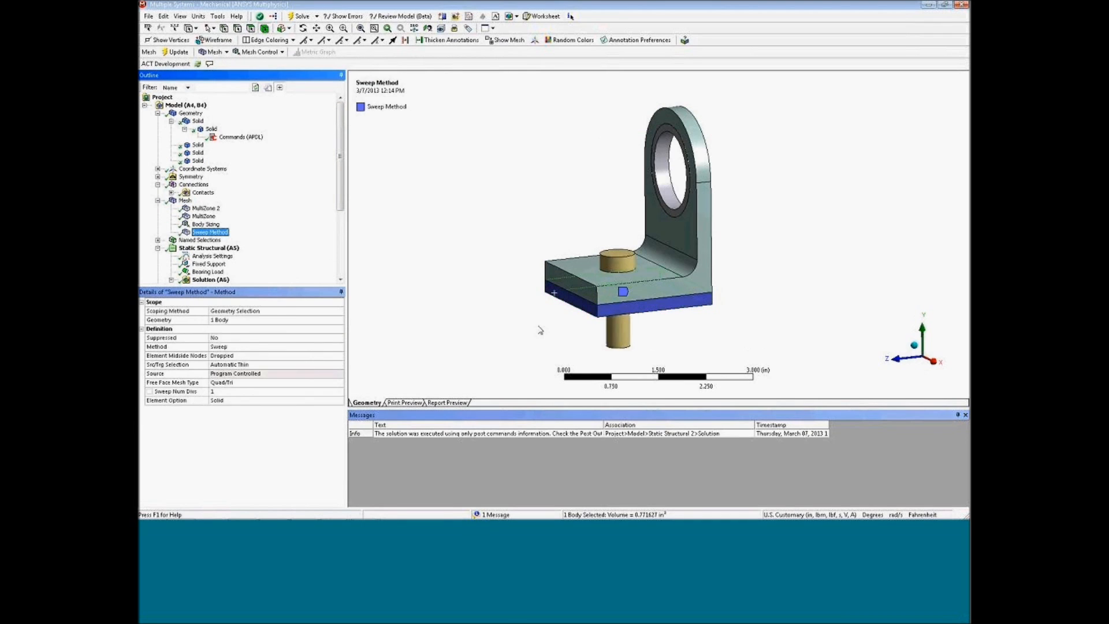
click(184, 200)
mouse_move(604, 332)
middle_down()
mouse_move(601, 307)
mouse_move(580, 319)
mouse_move(603, 311)
middle_up()
click(528, 291)
click(205, 232)
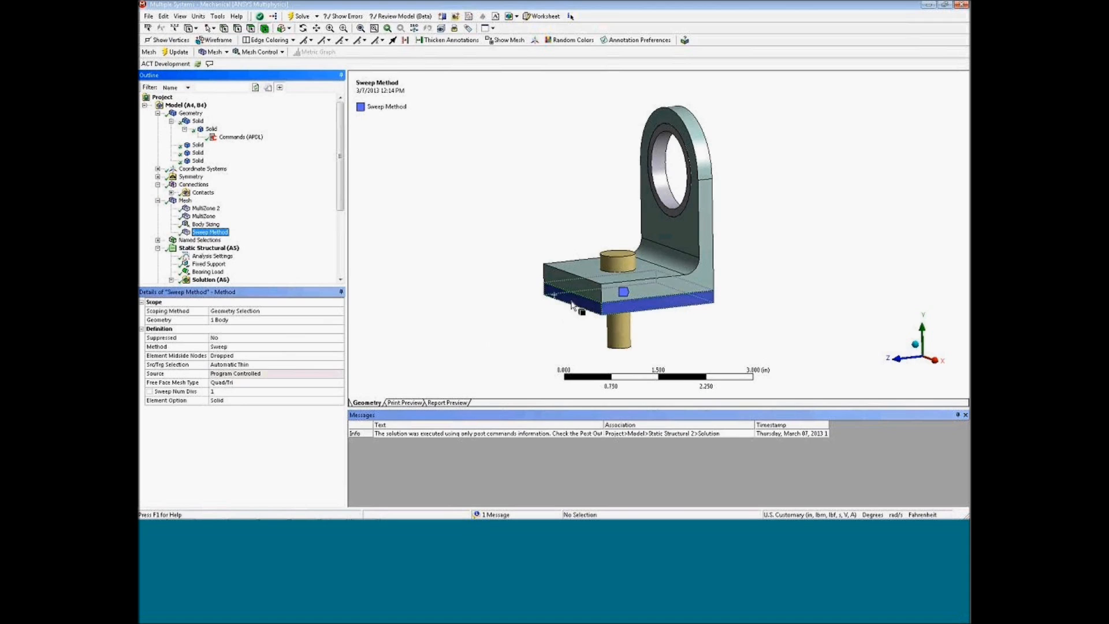
click(192, 202)
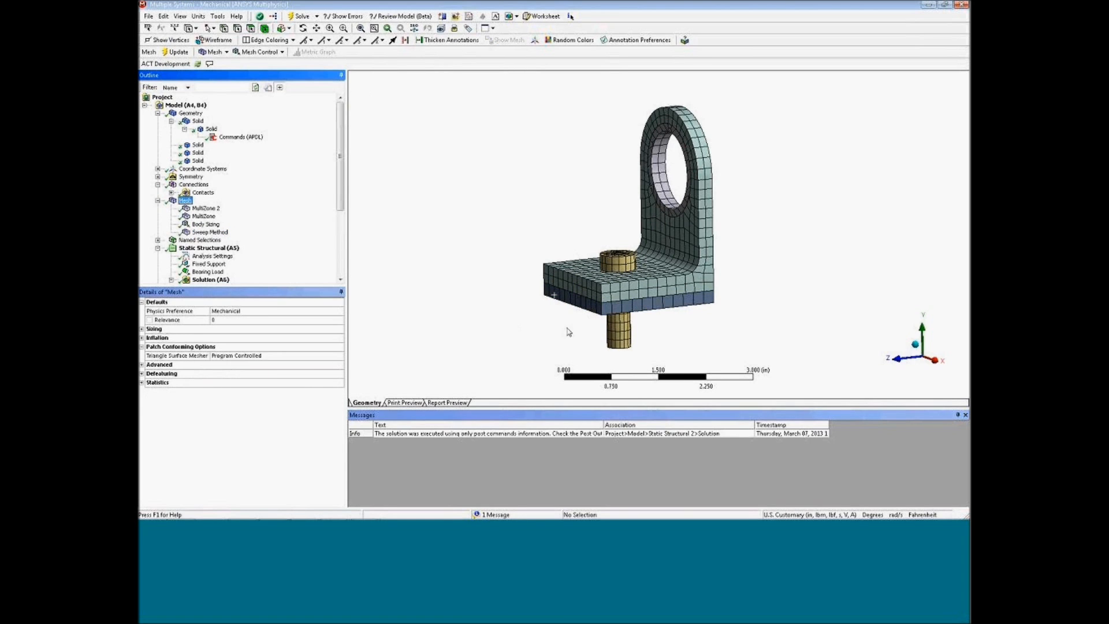
scroll(579, 335, up, 2)
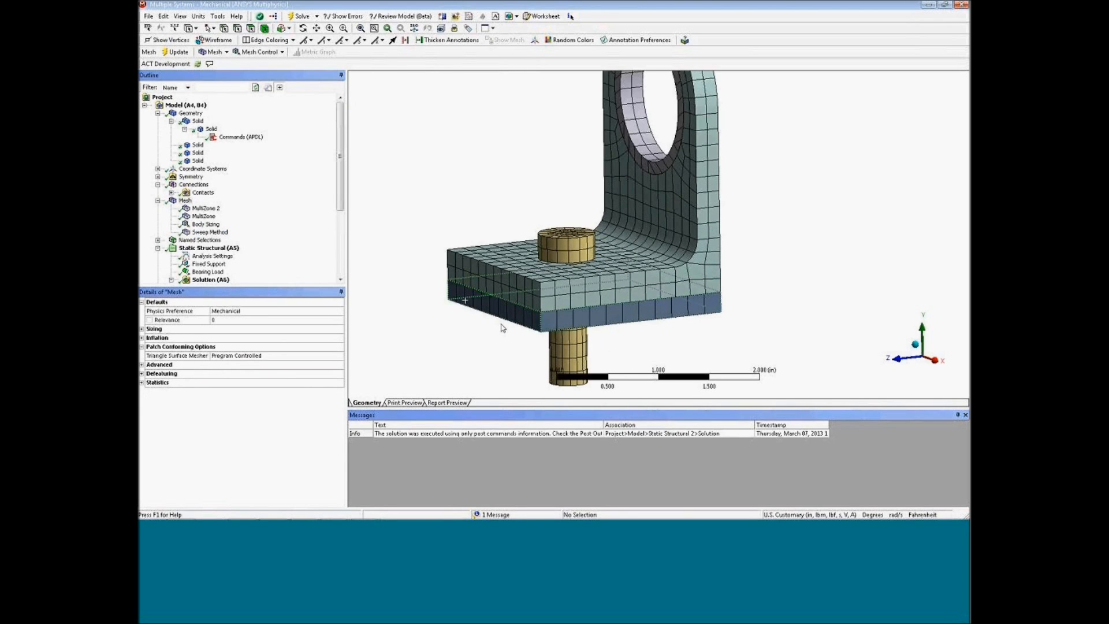
scroll(497, 319, up, 3)
middle_drag(491, 306, 495, 329)
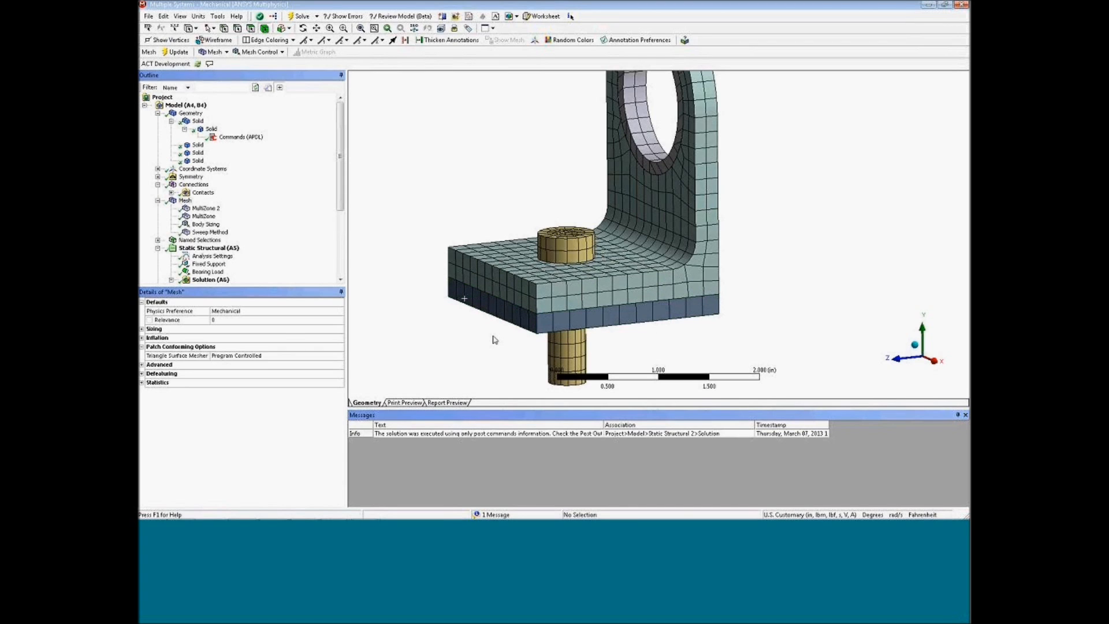
ctrl+middle_drag(473, 341, 486, 330)
scroll(487, 326, down, 5)
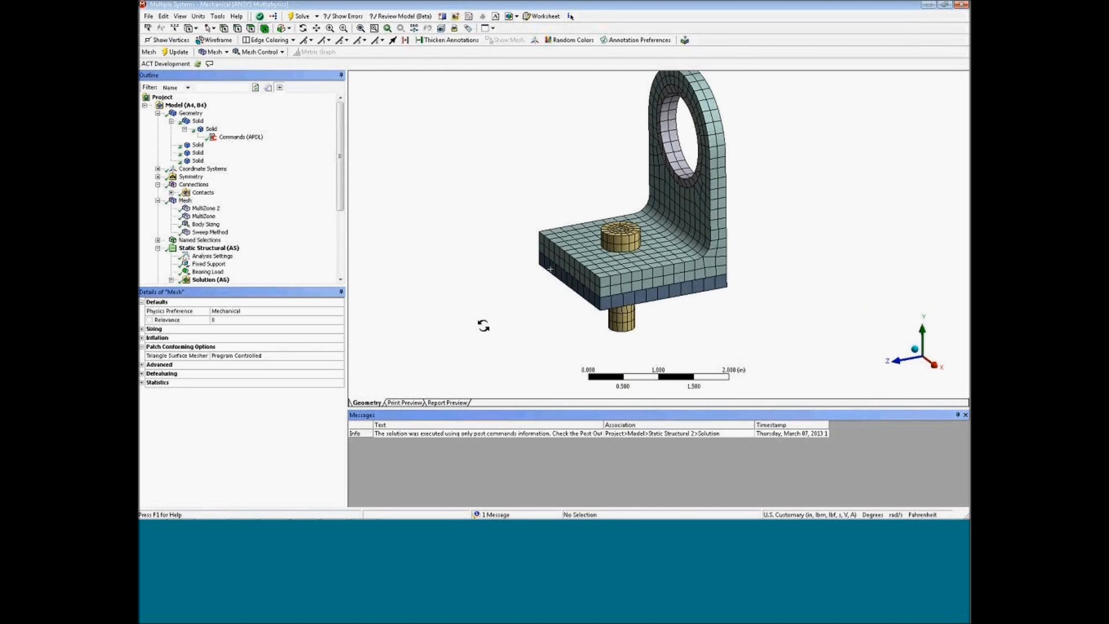
Step: Insert an APDL commands object under the base plate's solid body and check the comment naming its matid parameter
click(198, 161)
right_click(198, 162)
mouse_move(222, 165)
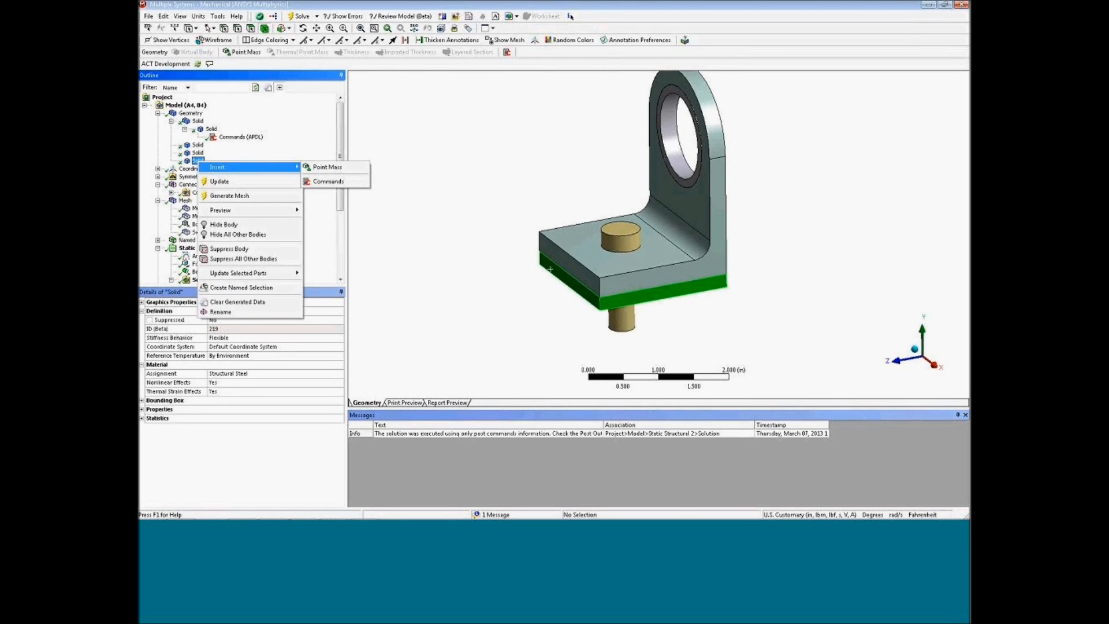
click(319, 181)
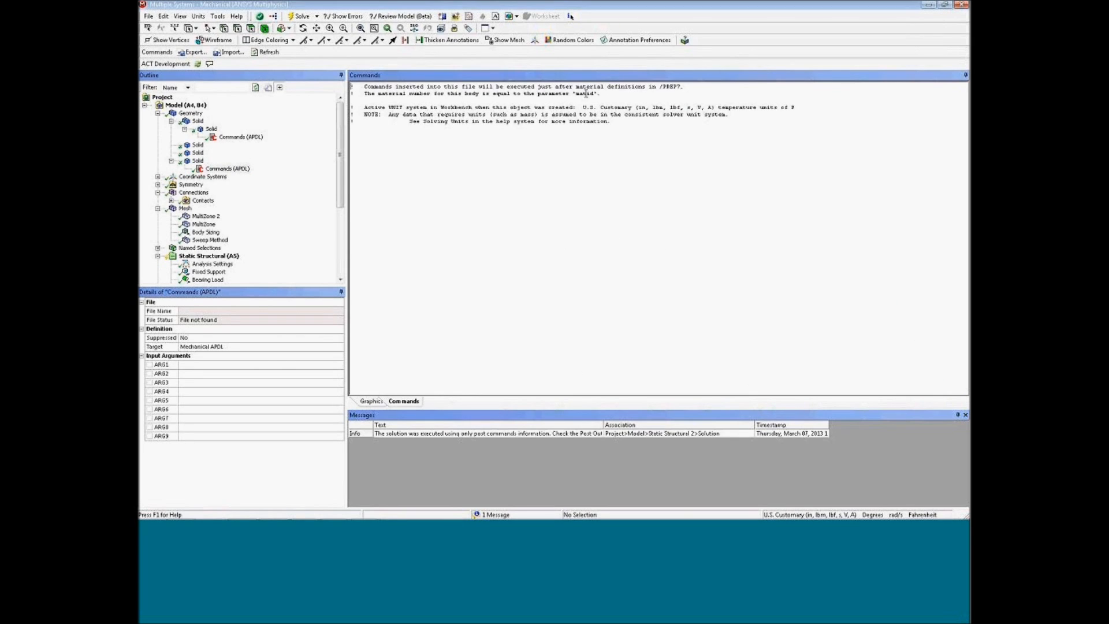
double_click(583, 93)
Step: Enter the lines KEYOPT,matid,3,1 and KEYOPT,matid,8,1 in the base plate's commands object
click(197, 160)
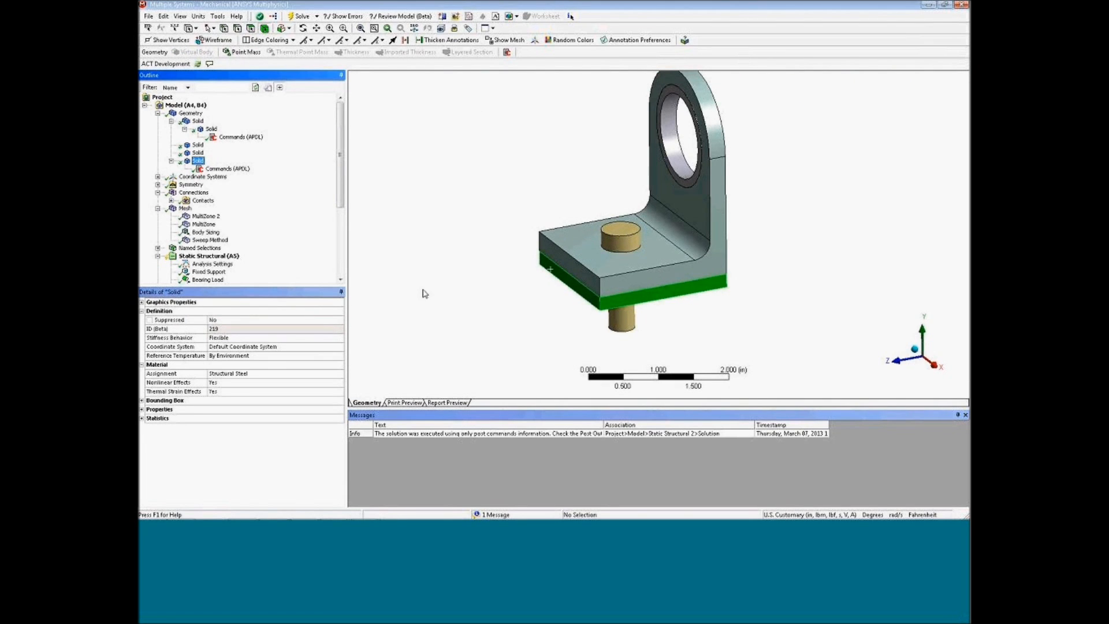
click(227, 168)
click(369, 164)
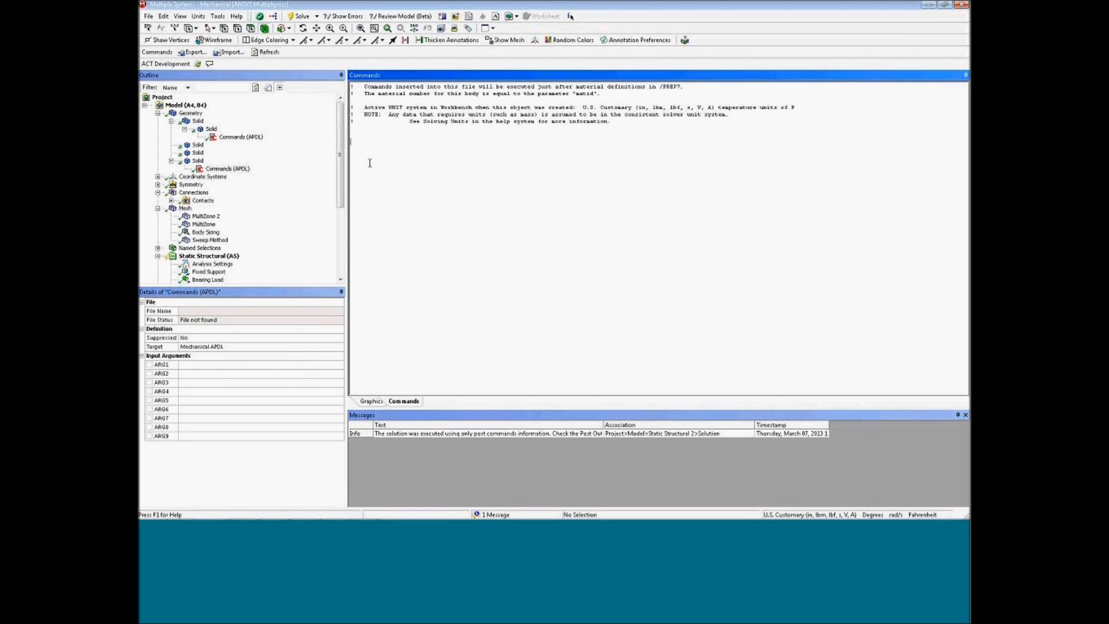
text(KEYOPT,matid,3,1 KEYOPT,matid,8,1)
double_click(384, 142)
click(410, 144)
drag(407, 142, 394, 142)
click(422, 186)
Step: Insert an APDL commands object under the Static Structural (A5) environment, ready for commands executed before the solve
click(198, 161)
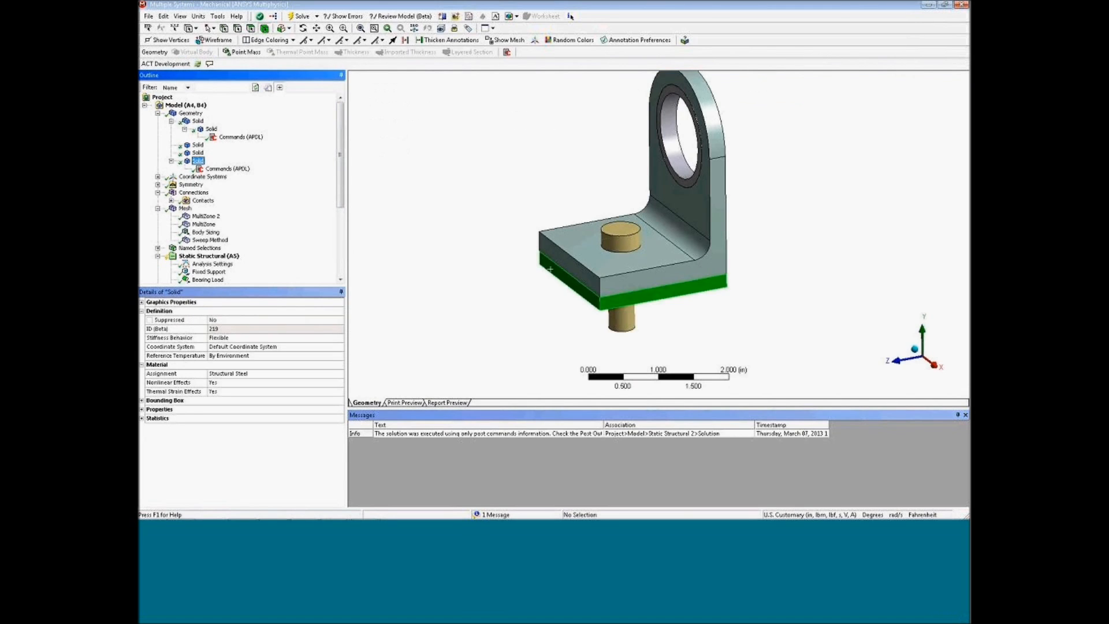
scroll(343, 190, down, 2)
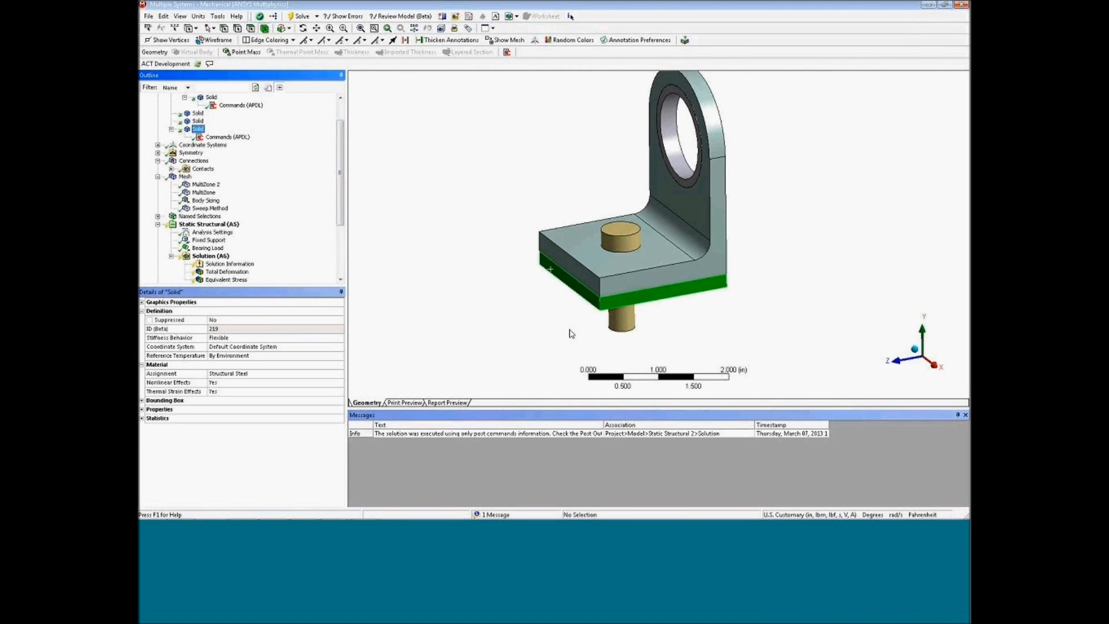
mouse_move(551, 334)
middle_down()
mouse_move(508, 324)
mouse_move(560, 330)
middle_up()
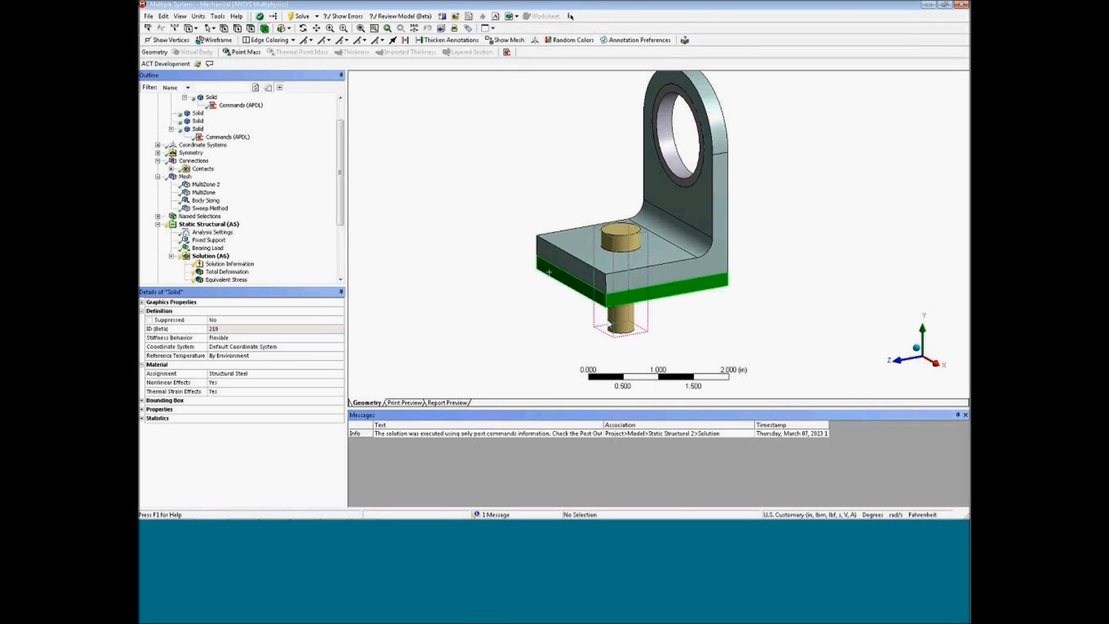
click(210, 226)
right_click(209, 228)
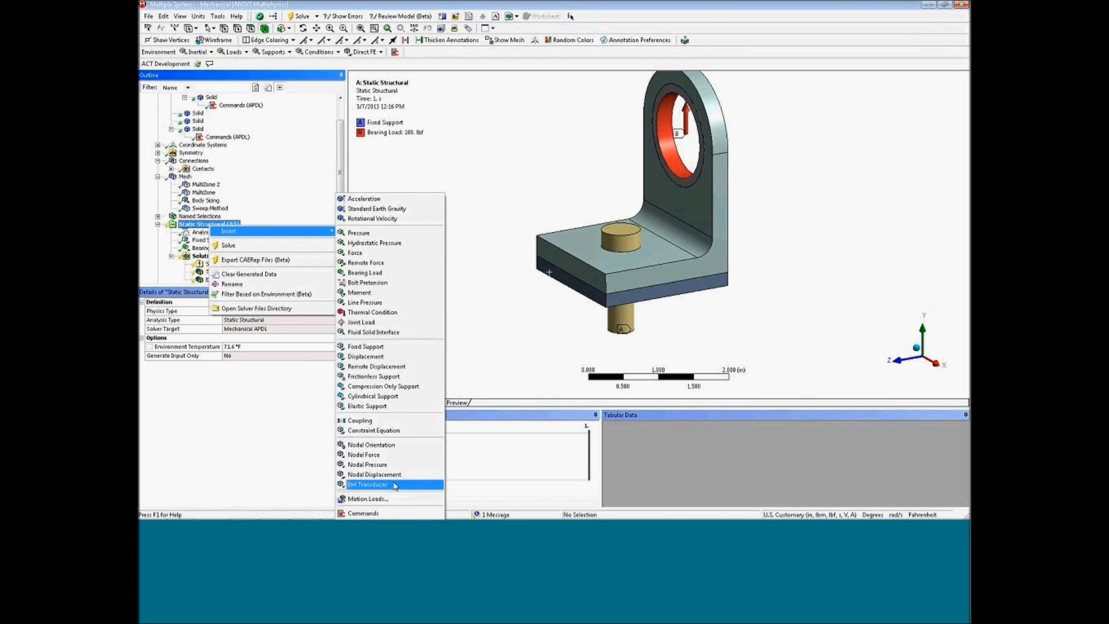
click(363, 513)
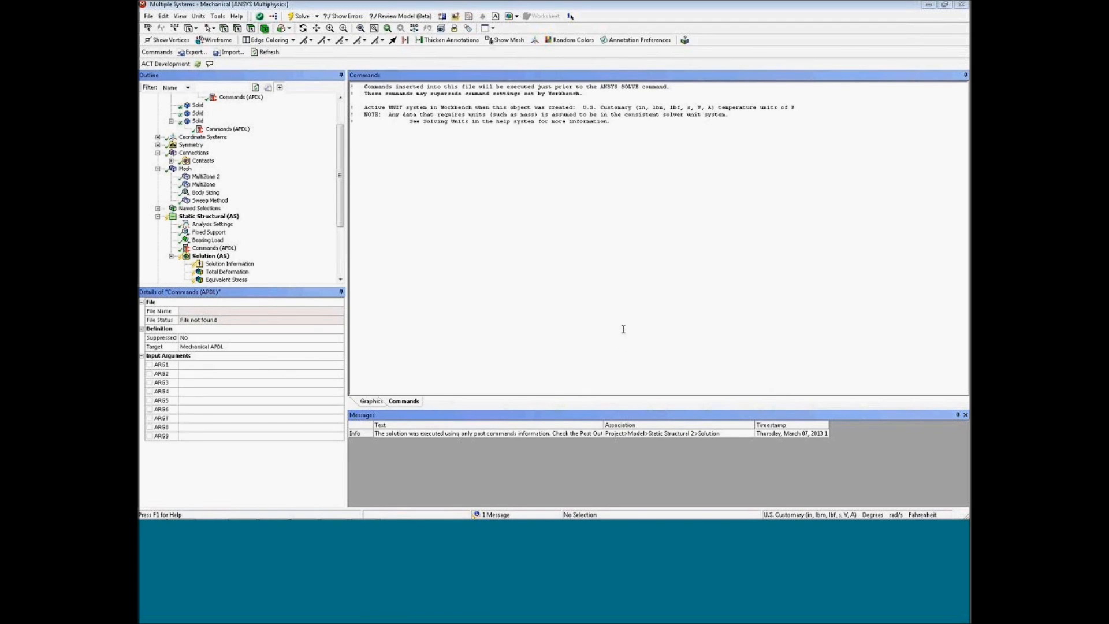
click(415, 170)
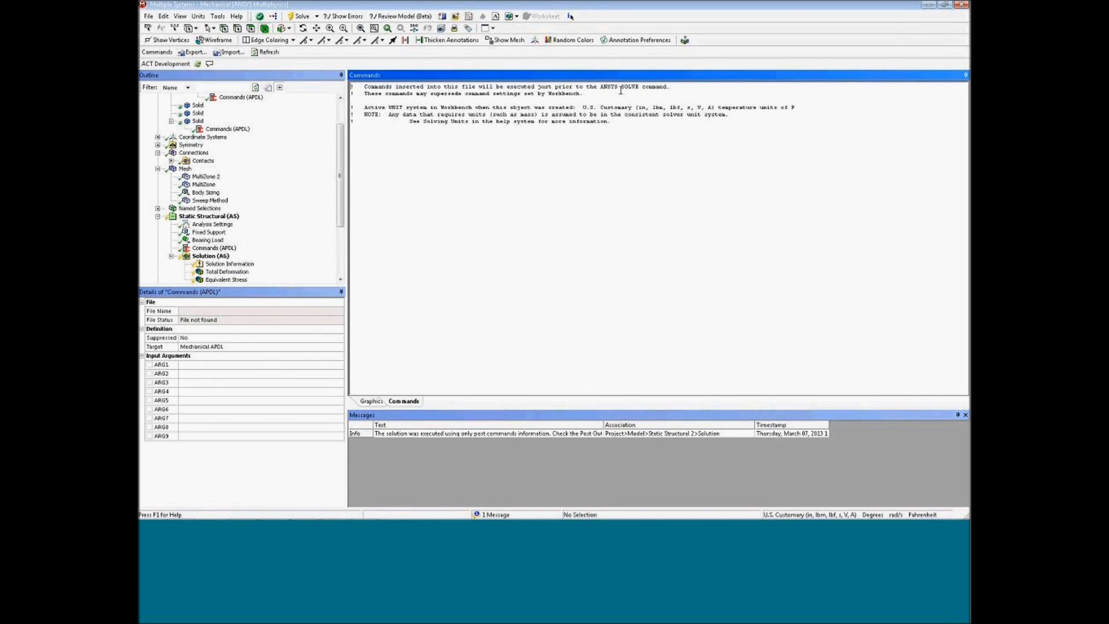
Step: Enter the snippet from /prep7 and esel,,,,sandwich through the *get lookups, orthotropic constants for matnum, ten .02 secdata layers, alls, /sol and outres,all,all
drag(601, 86, 645, 87)
click(398, 167)
text(/prep7 esel,,,,sandwich  elcur=elnext(0) *get,matnum,elem,elcur,attr,mat *get,typnum,elem,elcur,attr,type *get,secnum,elem,elcur,attr,secn  EX,matnum,1.039921e+007 EY,matnum,1.039921e+007 EZ,matnum,1493889 PRXY,matnum,.04 PRYZ,matnum,.35 PRXZ,matnum,.35 GXY,matnum,649769.1 GYZ,matnum,600456.2 GXZ,matnum,600456.2 sect,secnum,shell,, secdata, .02,matnum,0,3 secdata, .02,matnum,45,3 secdata, .02,matnum,-45,3 secdata, .02,matnum,90,3 secdata, .02,matnum,0,3 secdata, .02,matnum,0.0,3 secdata, .02,matnum,90,3 secdata, .02,matnum,-45,3 secdata, .02,matnum,45,3 secdata, .02,matnum,0.0,3 secoffset,MID seccontrol,,,,,,  alls /sol outres,all,all            ! Output all results information, WB reduces the output.)
Step: Review where the presolve snippet enters the preprocessor with /prep7 and returns to the solution processor
drag(340, 180, 340, 195)
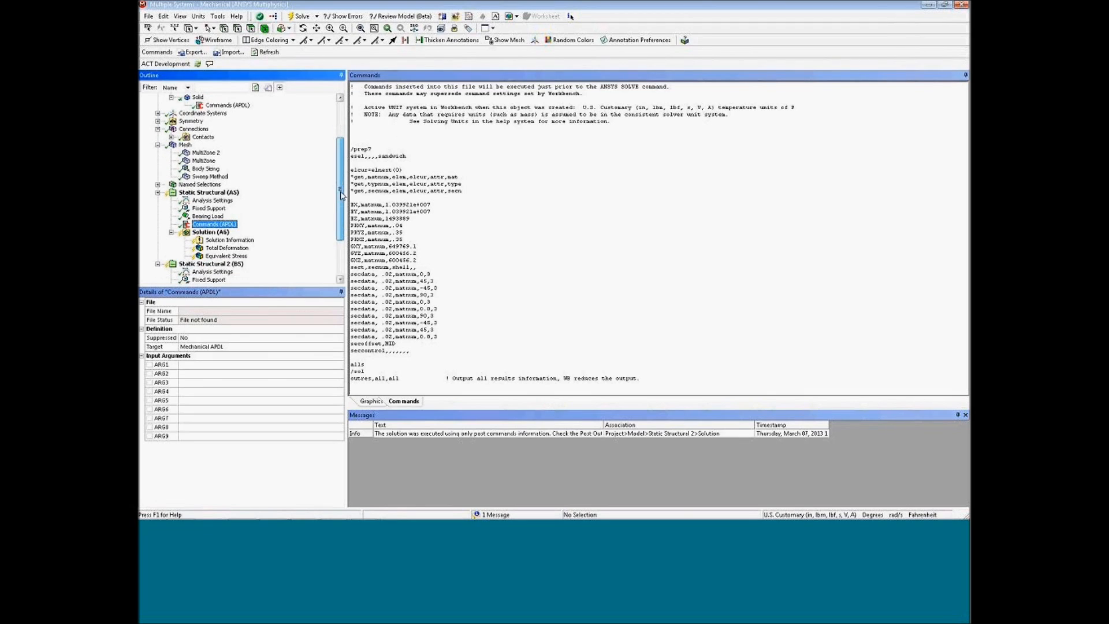
click(411, 141)
drag(371, 149, 351, 149)
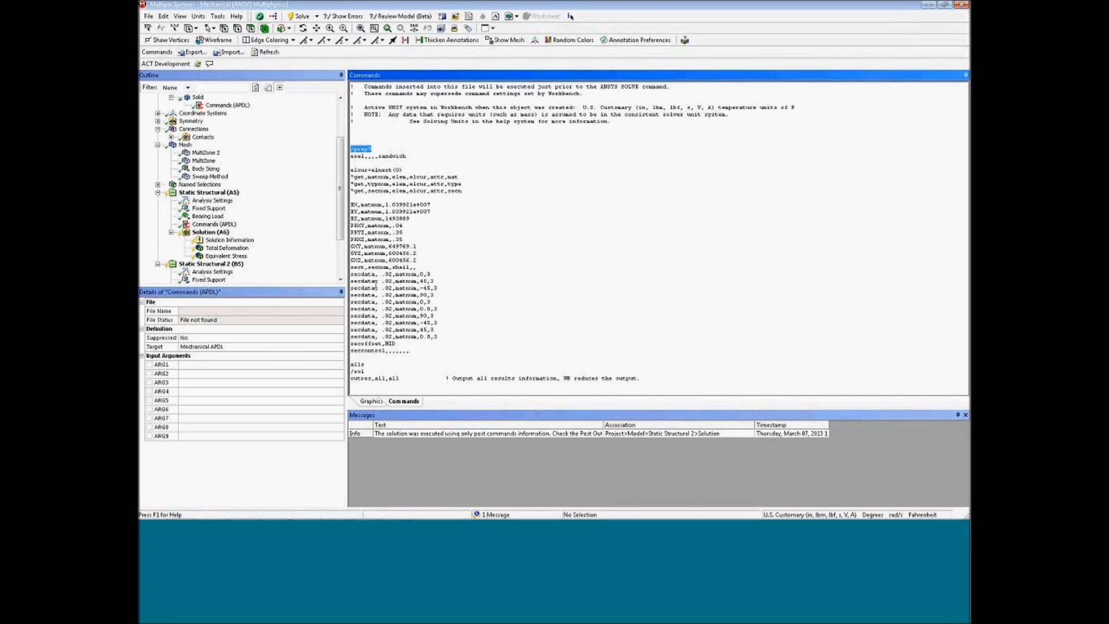
drag(376, 372, 351, 371)
click(438, 350)
Step: Compare the snippet's esel,,,,sandwich line with the sandwich named selection and the base plate body it is scoped to
click(340, 278)
drag(342, 205, 342, 211)
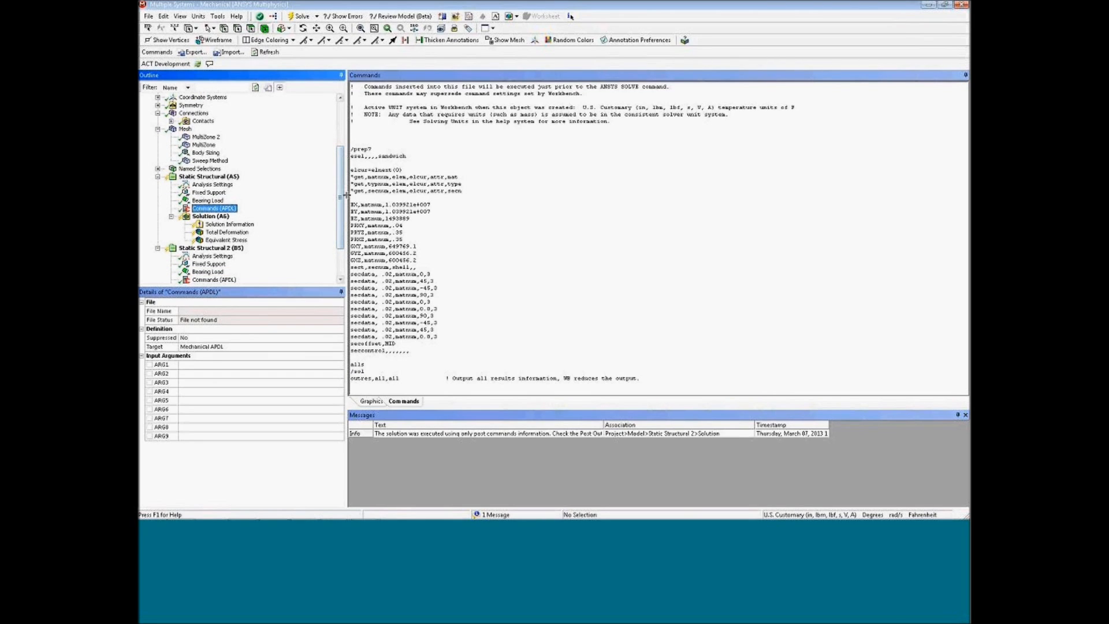
mouse_move(419, 155)
mouse_down()
mouse_move(376, 156)
mouse_move(408, 156)
mouse_up()
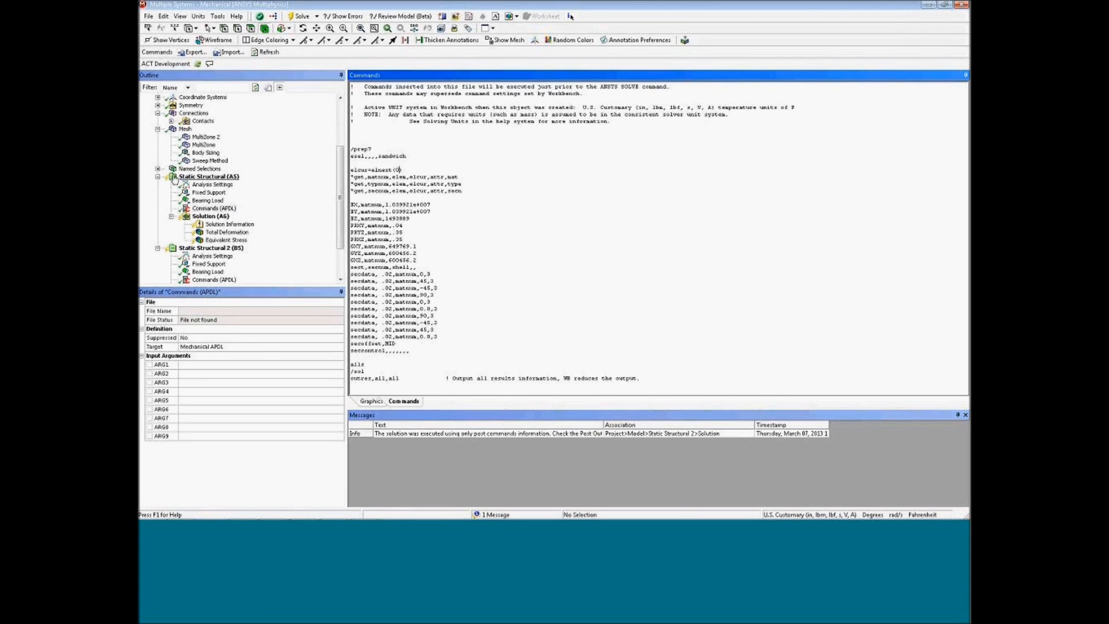
click(157, 169)
drag(407, 156, 350, 156)
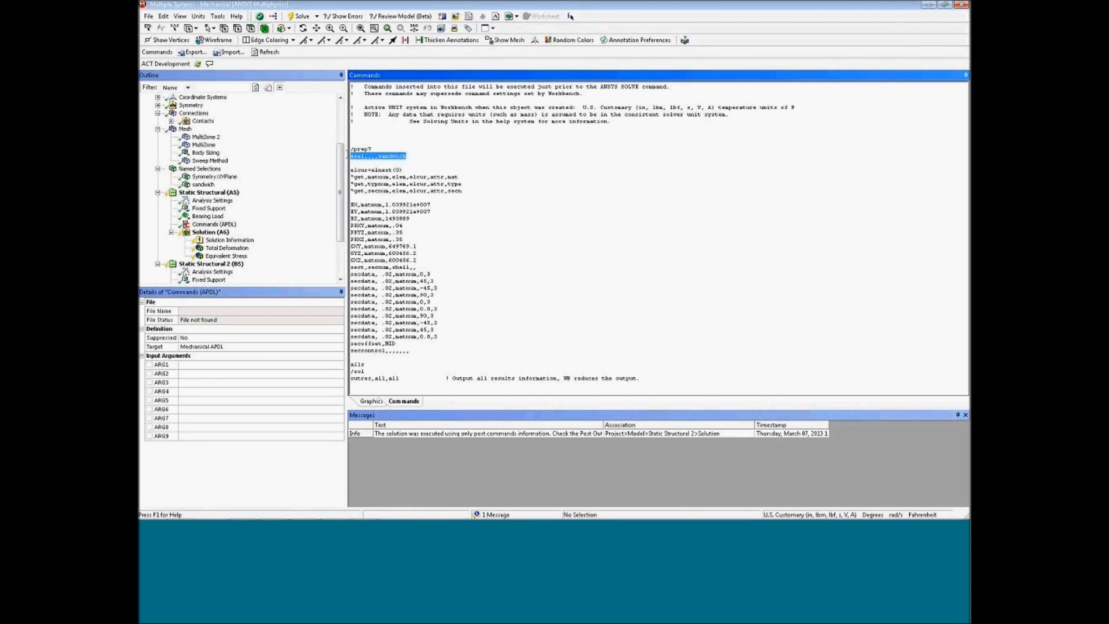
click(200, 168)
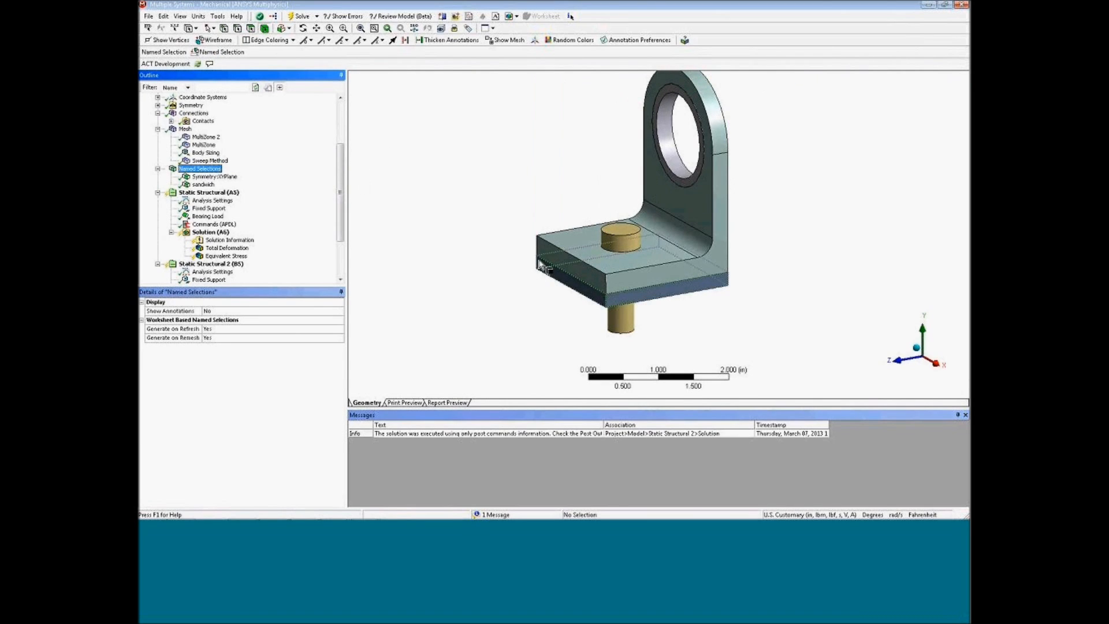
click(536, 292)
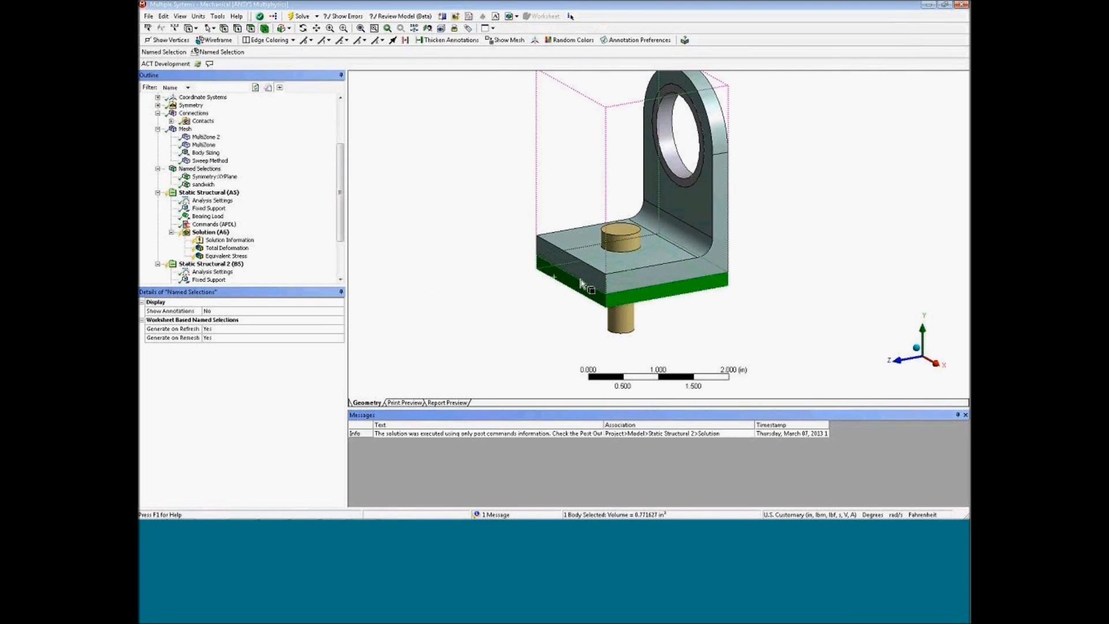
click(202, 185)
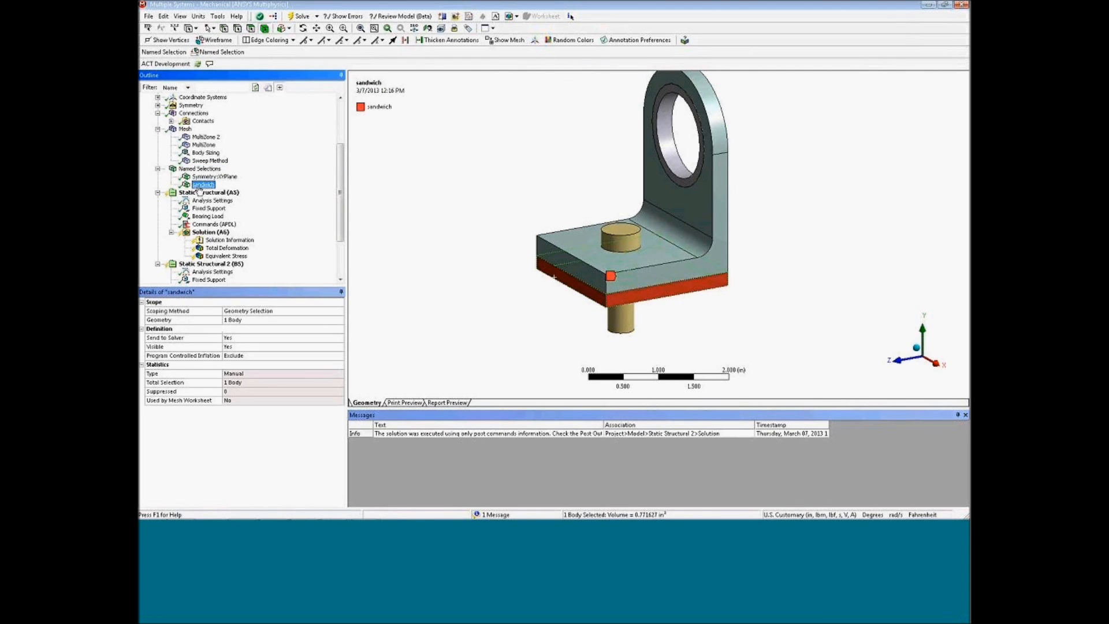
middle_drag(640, 322, 520, 337)
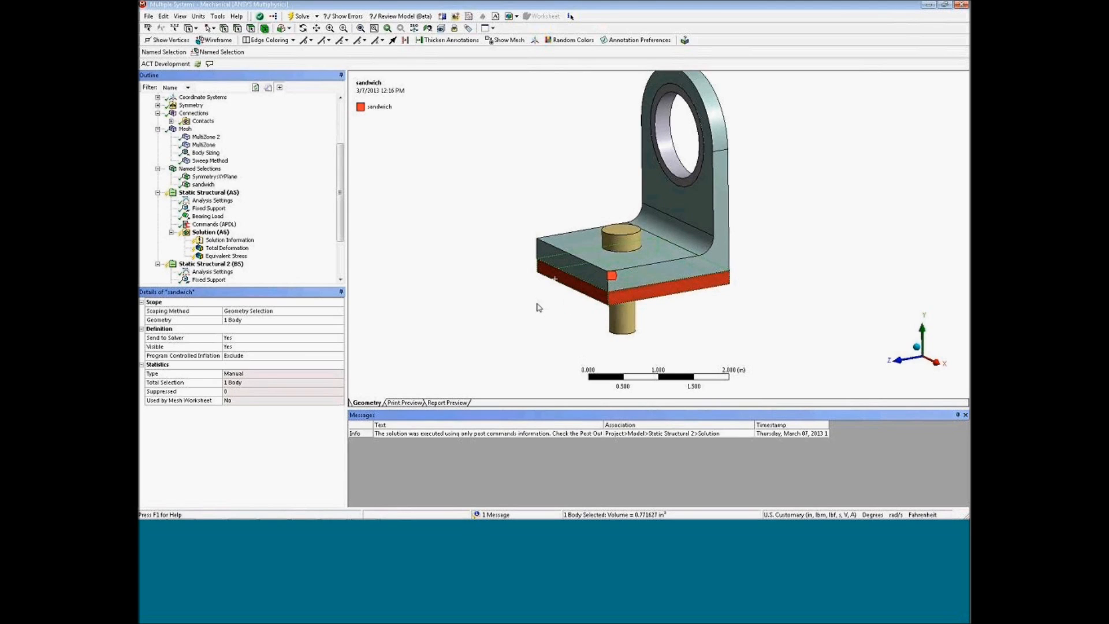
middle_drag(537, 306, 543, 309)
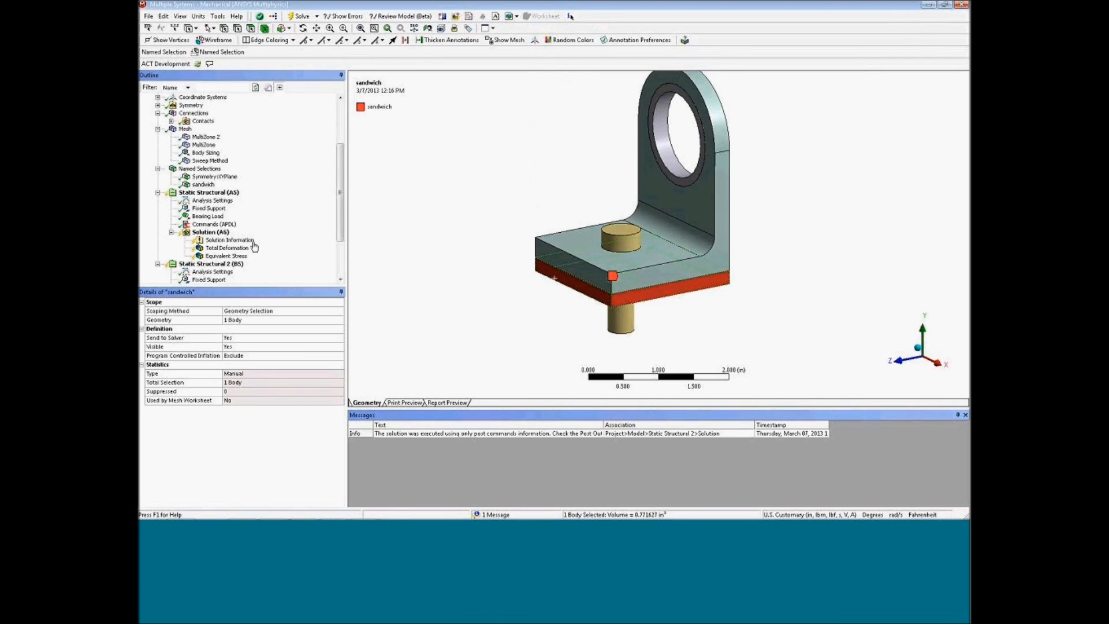
click(213, 225)
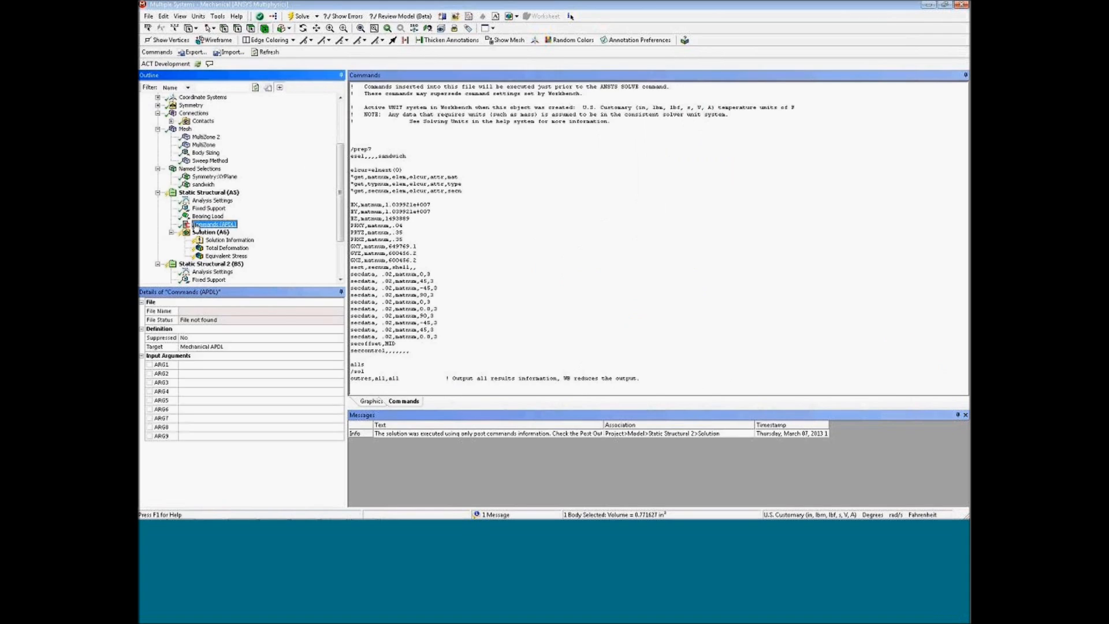
drag(412, 155, 348, 156)
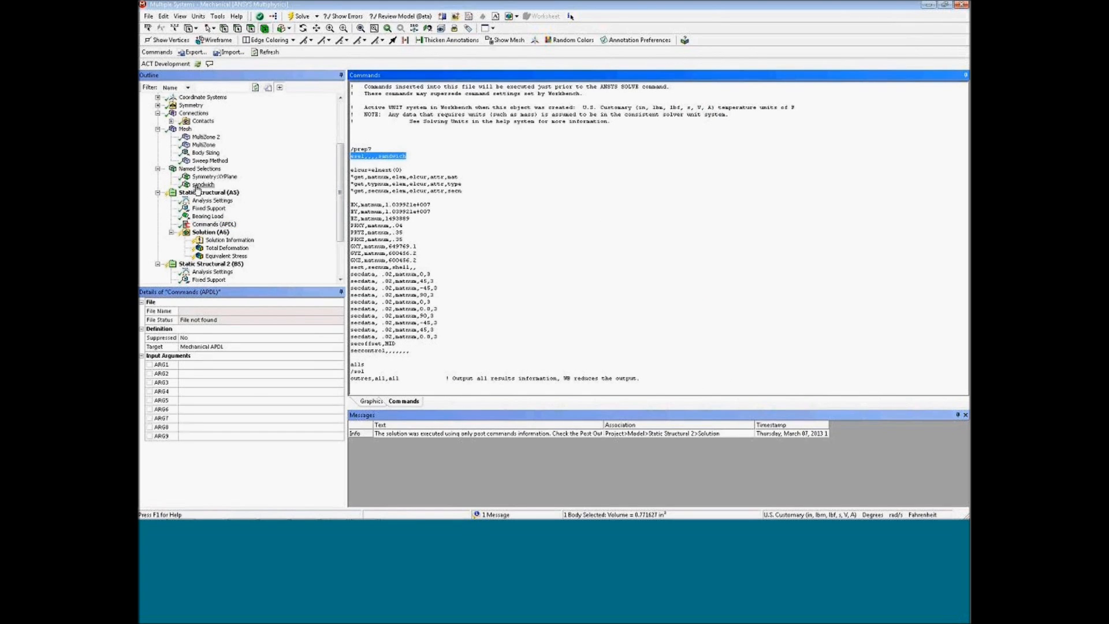
Step: Review the snippet's *get attribute lookups, orthotropic material constants and layered secdata section definition, down to the alls line
click(430, 166)
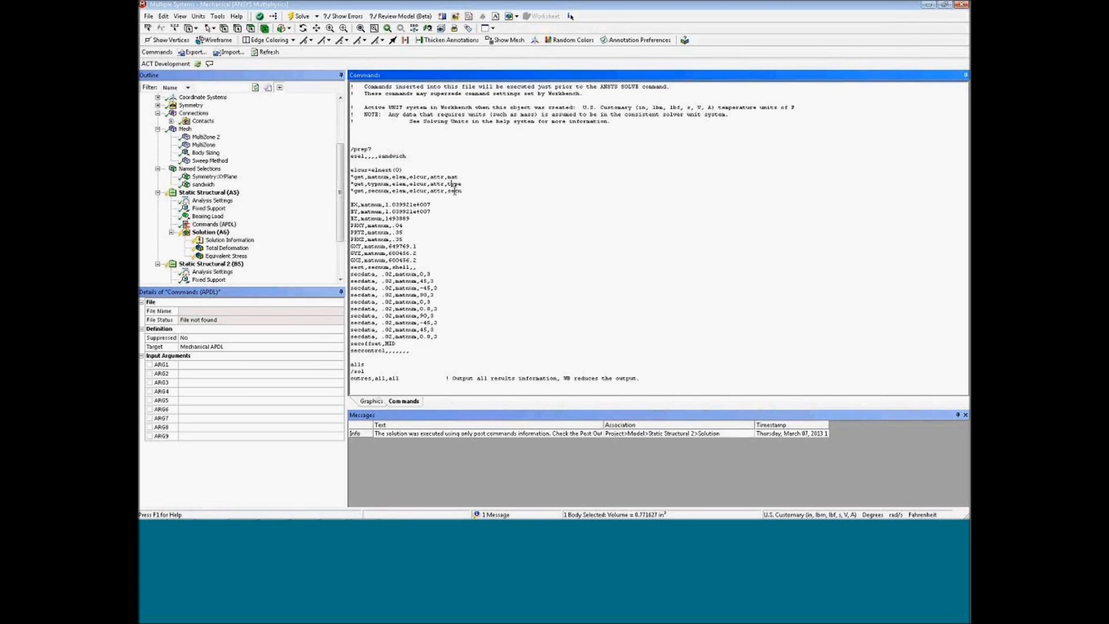
drag(339, 194, 342, 153)
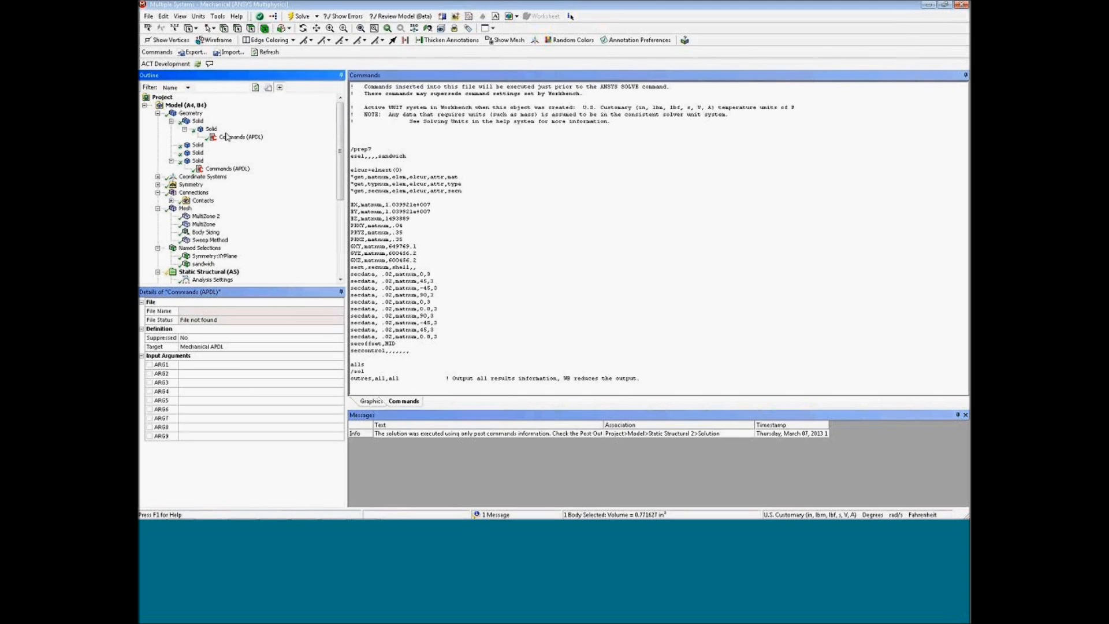
scroll(332, 163, down, 5)
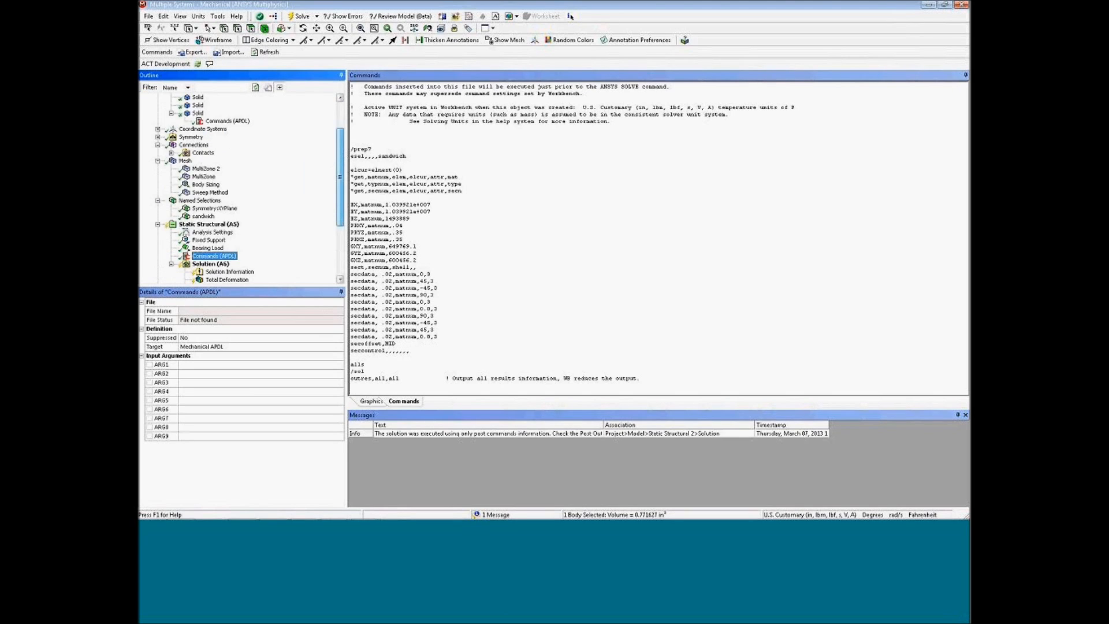
scroll(289, 185, down, 3)
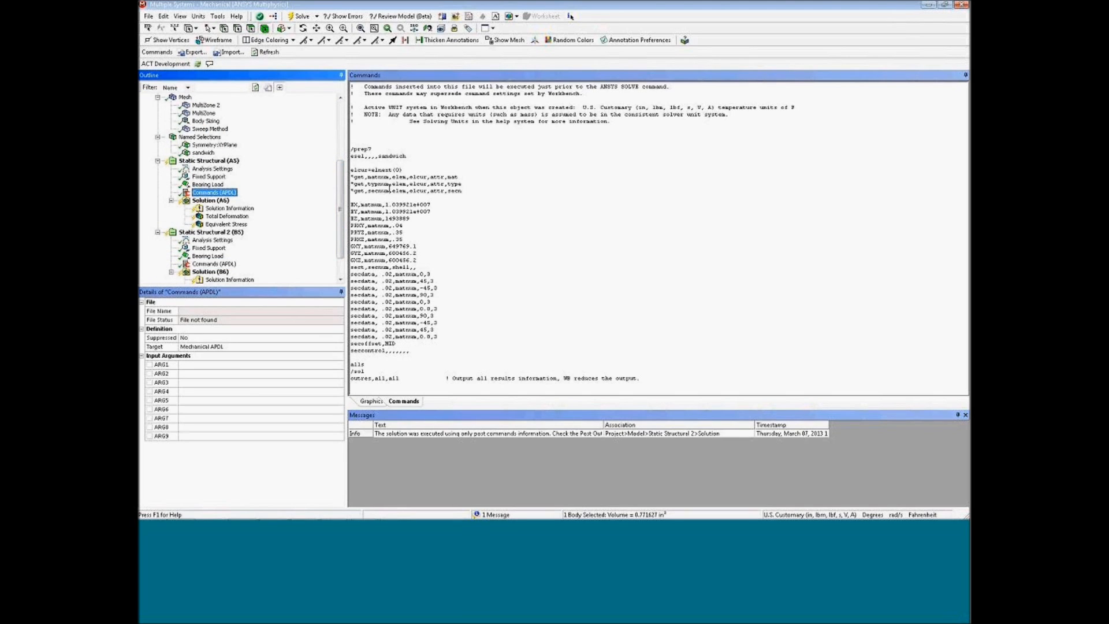
drag(352, 203, 425, 263)
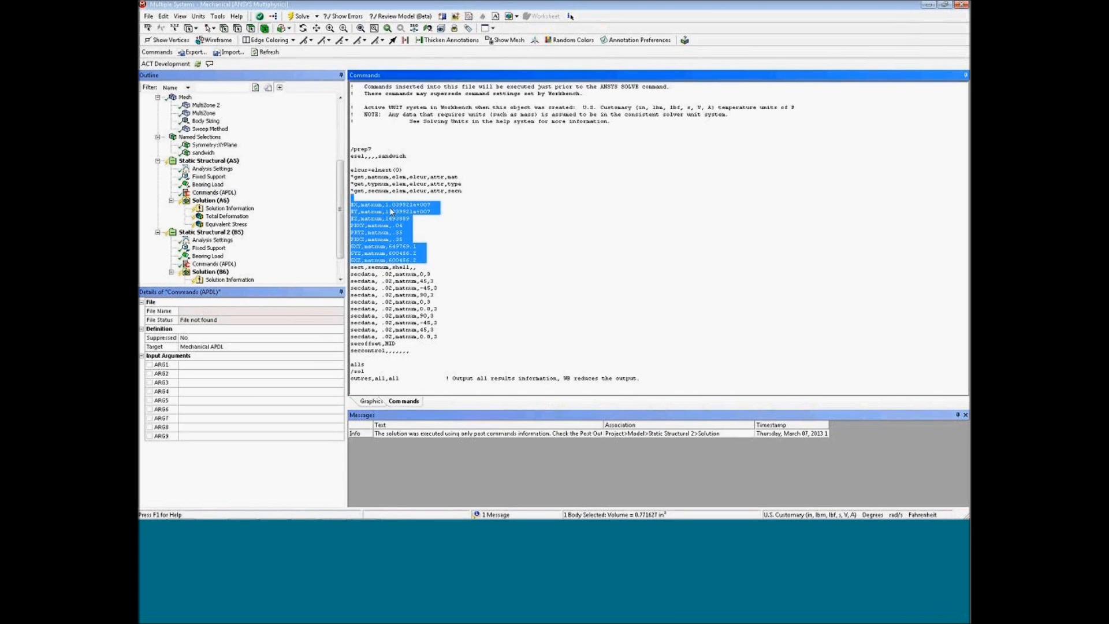
click(433, 266)
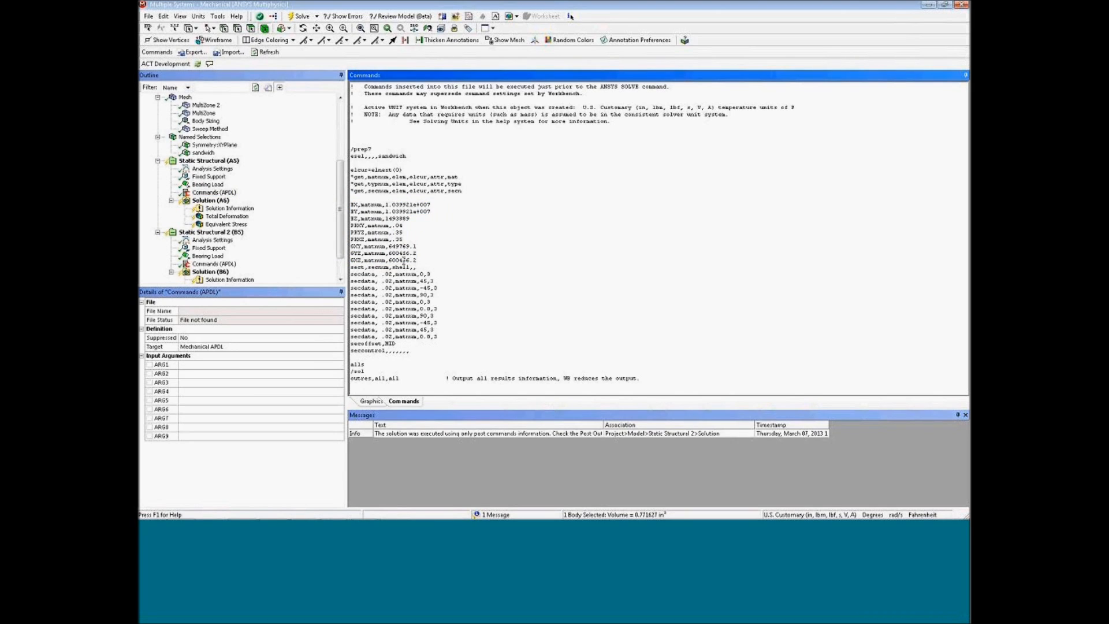
drag(367, 267, 435, 351)
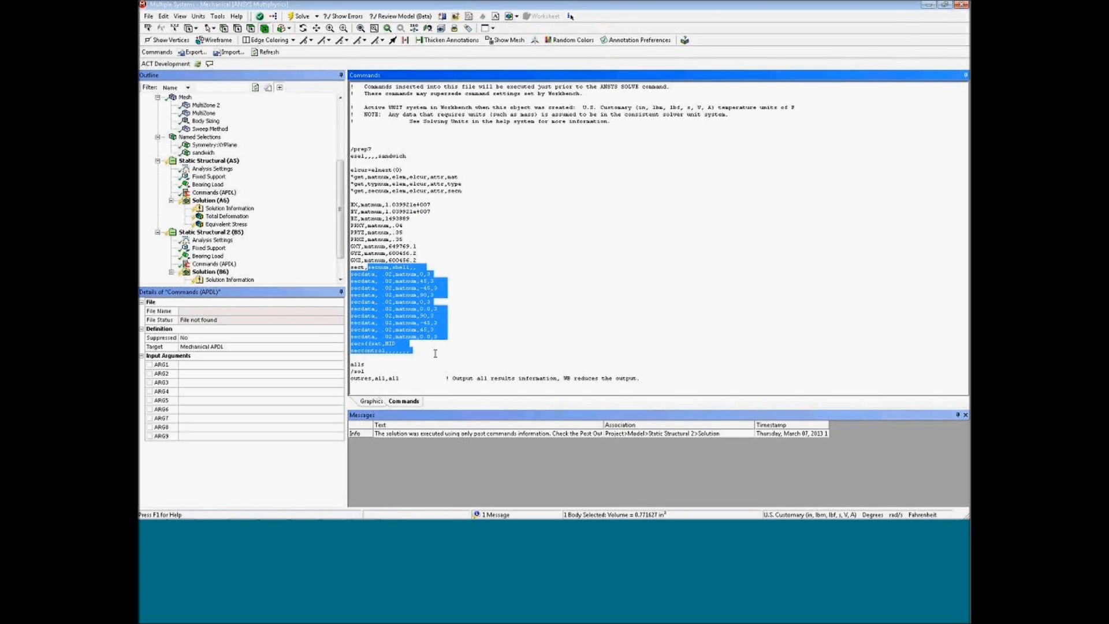
click(377, 357)
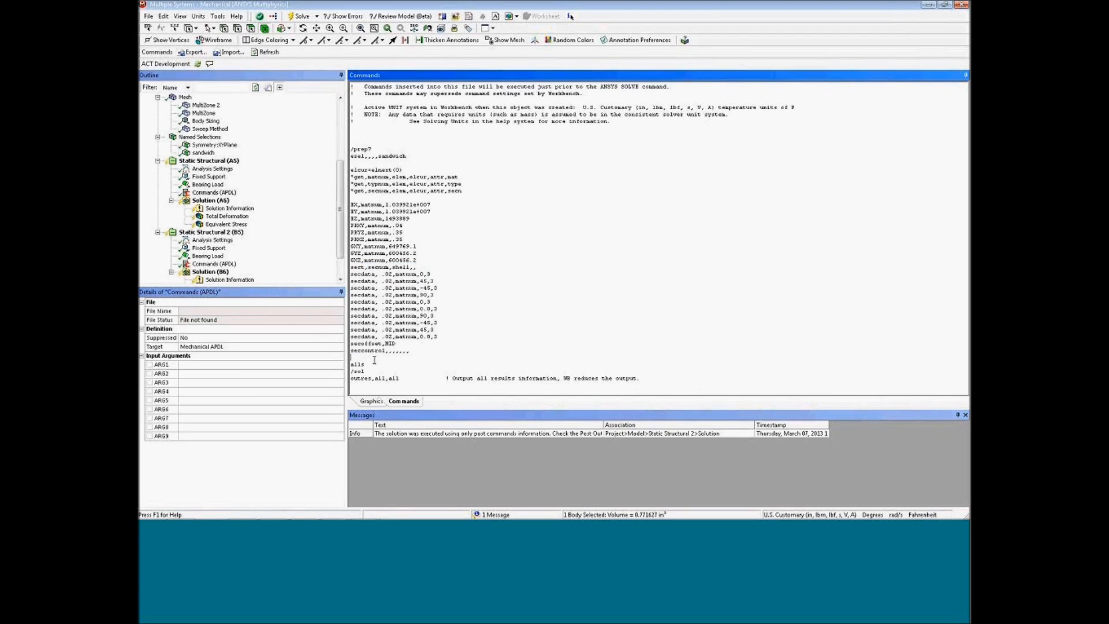
click(420, 364)
Step: Compare the snippet's outres,all,all line with the Output Controls in the Static Structural (A5) analysis settings
drag(407, 378, 355, 379)
click(207, 169)
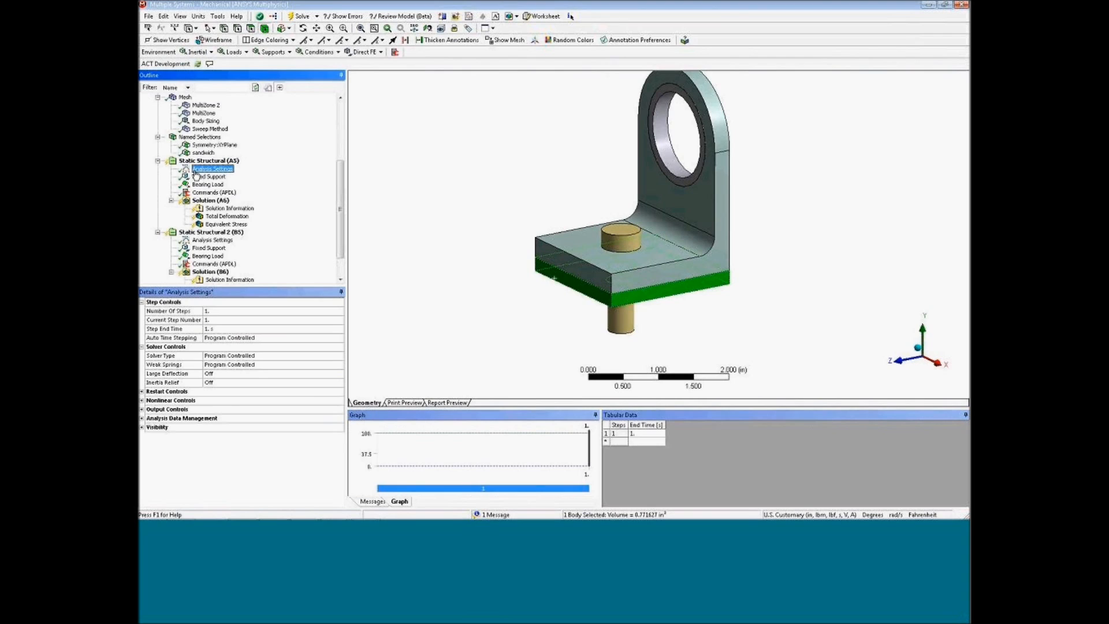
click(141, 409)
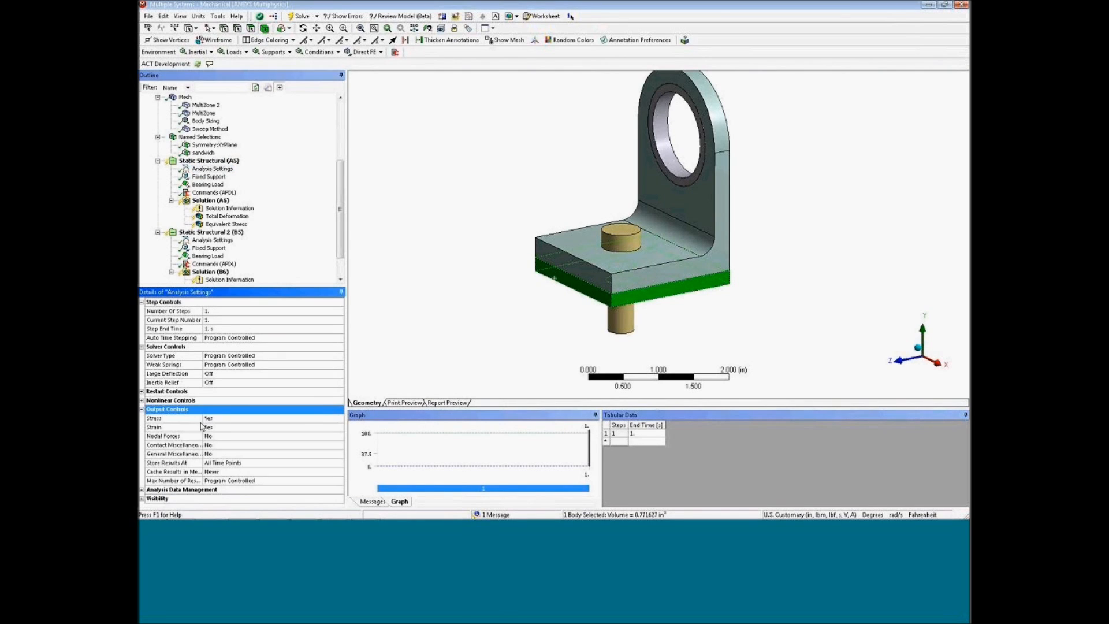
drag(203, 440, 236, 440)
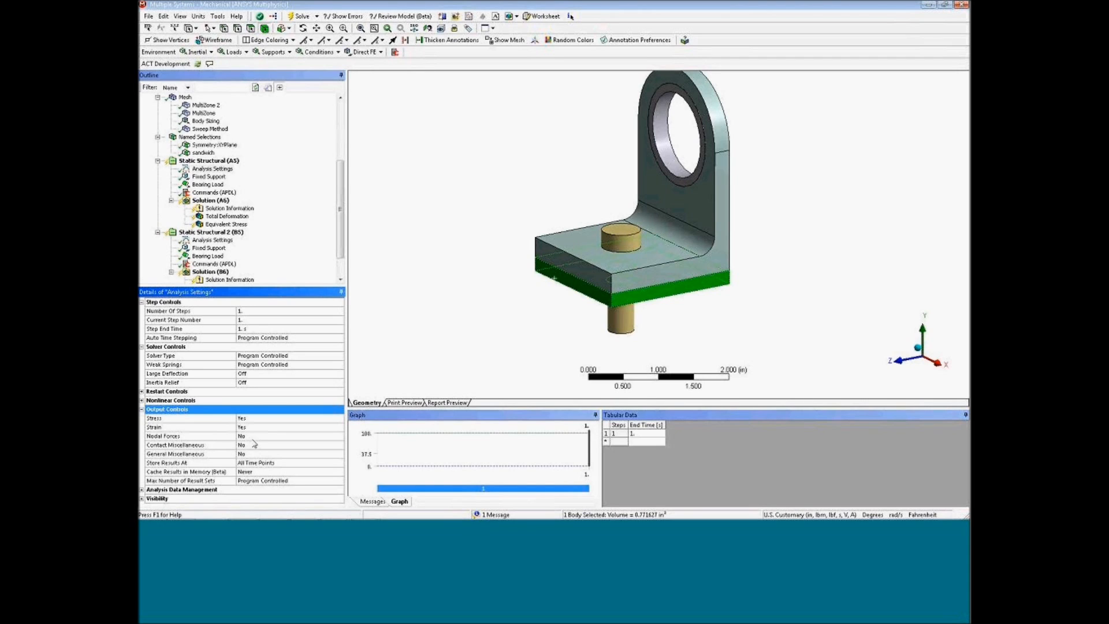
click(214, 193)
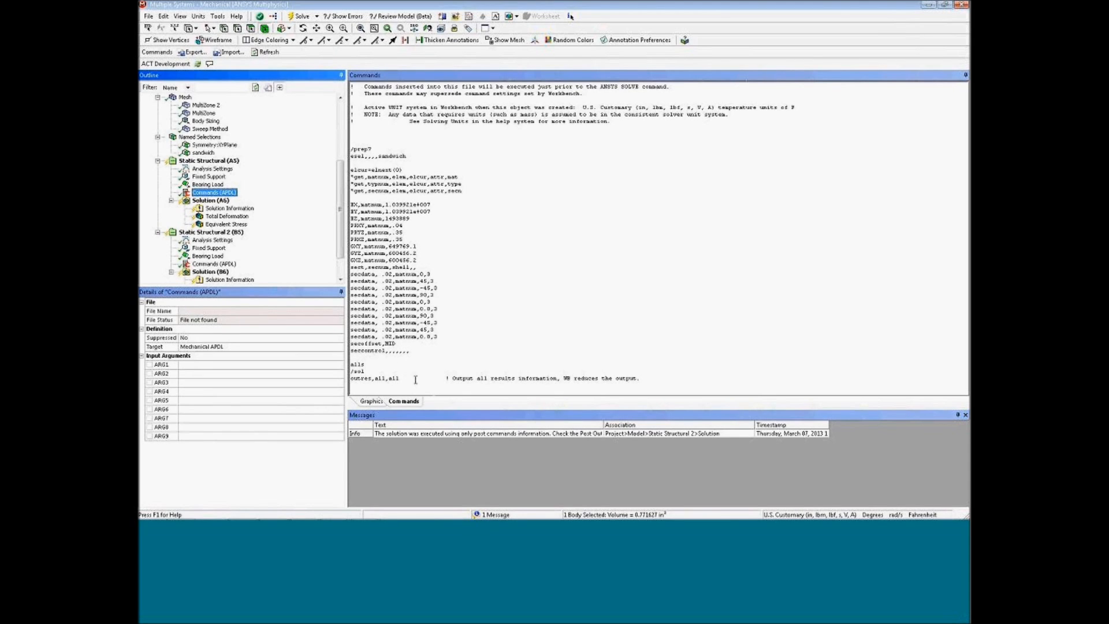
drag(422, 378, 350, 378)
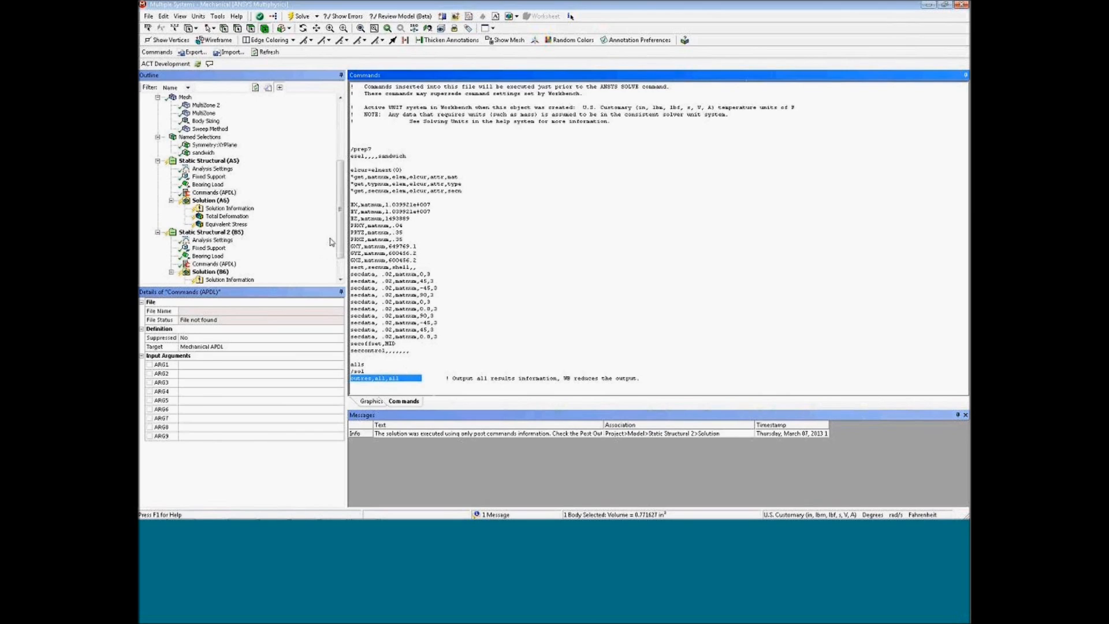
Step: Solve the Static Structural (A5) analysis with the layered-section commands included
drag(339, 237, 339, 227)
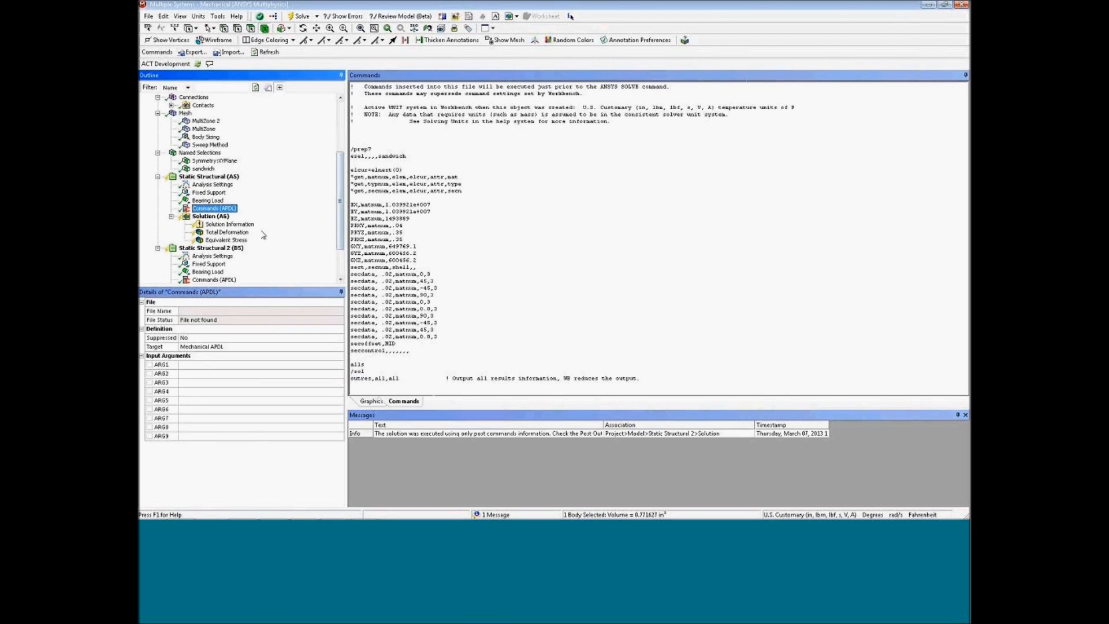
right_click(205, 216)
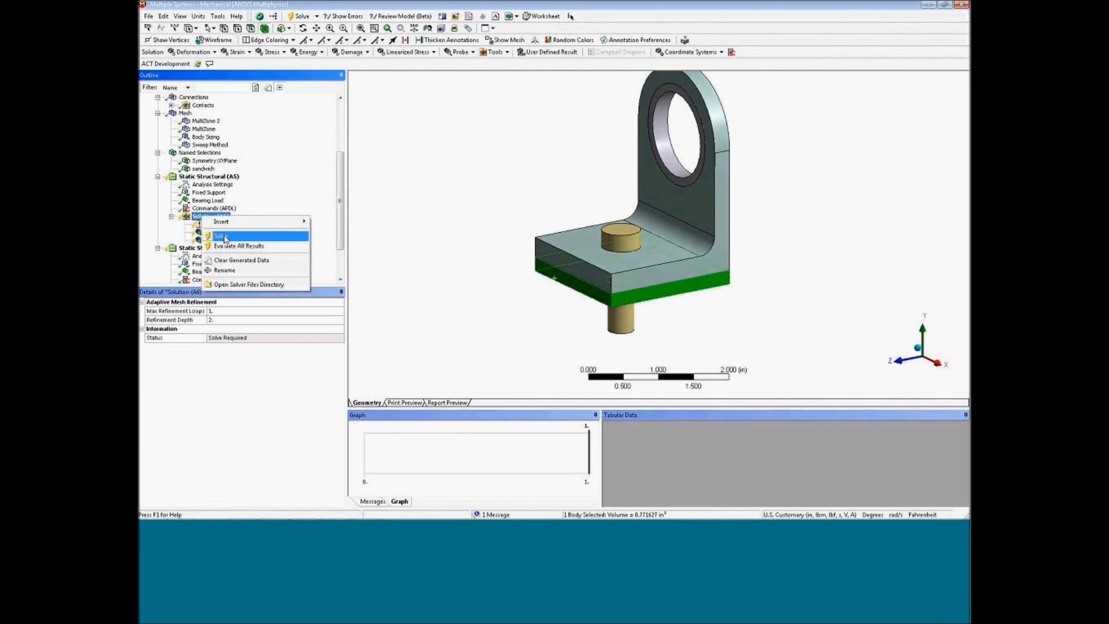
click(227, 238)
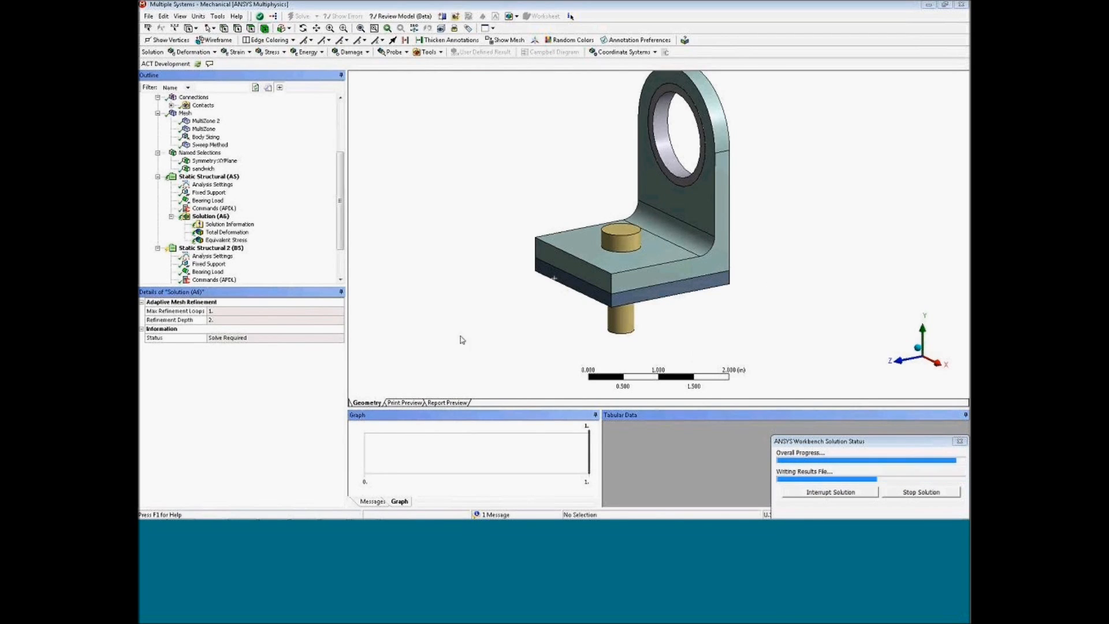
Step: Examine the Equivalent Stress and Total Deformation results of Static Structural (A5) on the bracket assembly
click(228, 239)
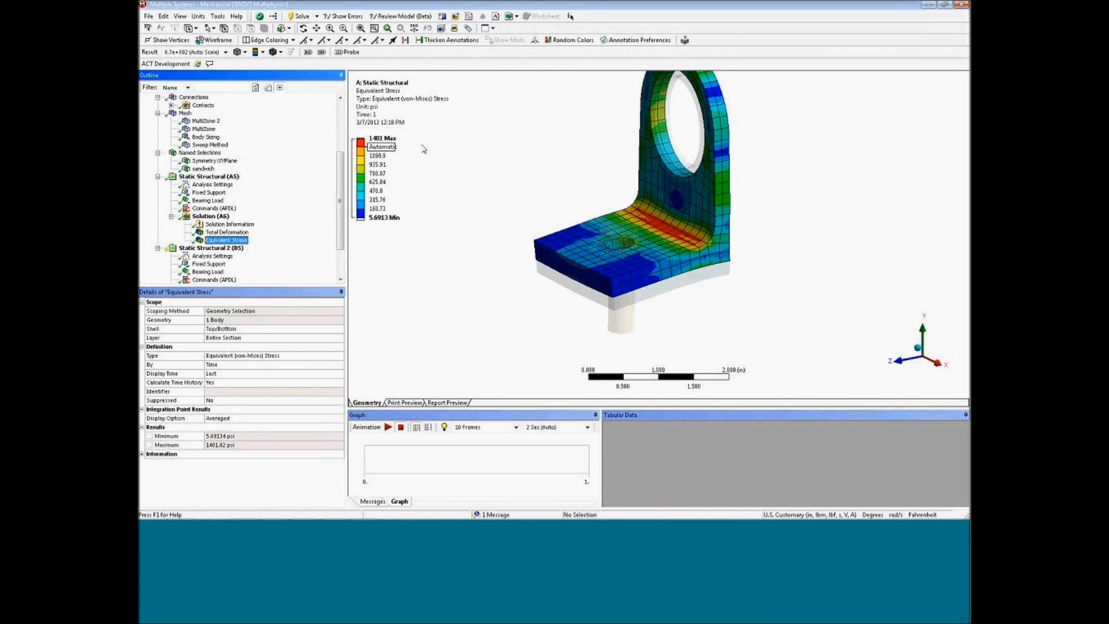
drag(500, 223, 594, 279)
drag(502, 211, 578, 255)
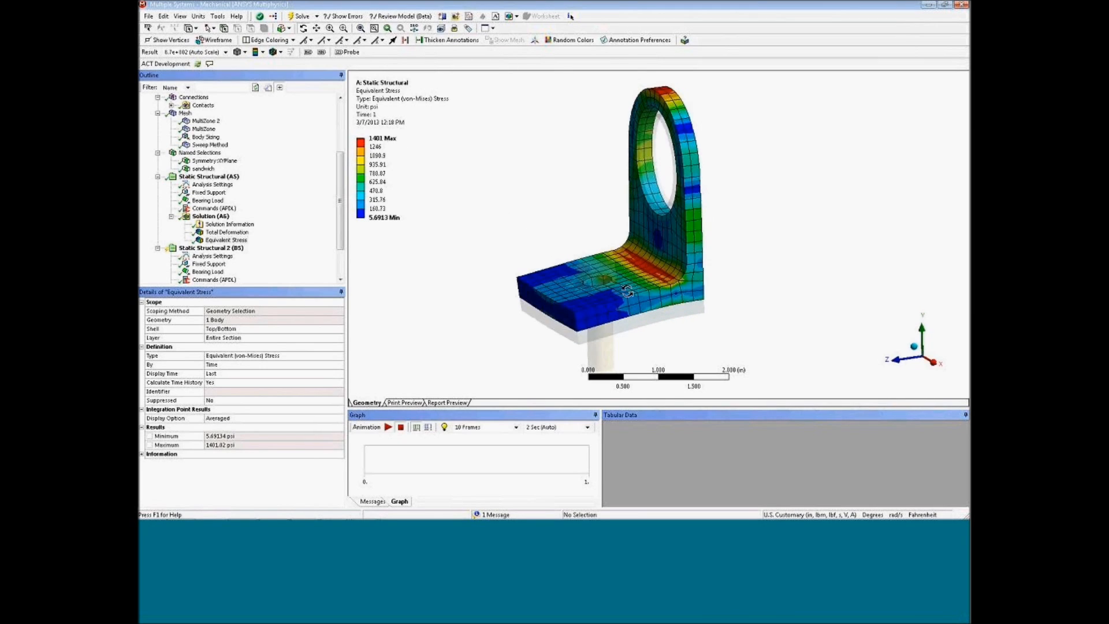
click(228, 232)
drag(619, 312, 661, 312)
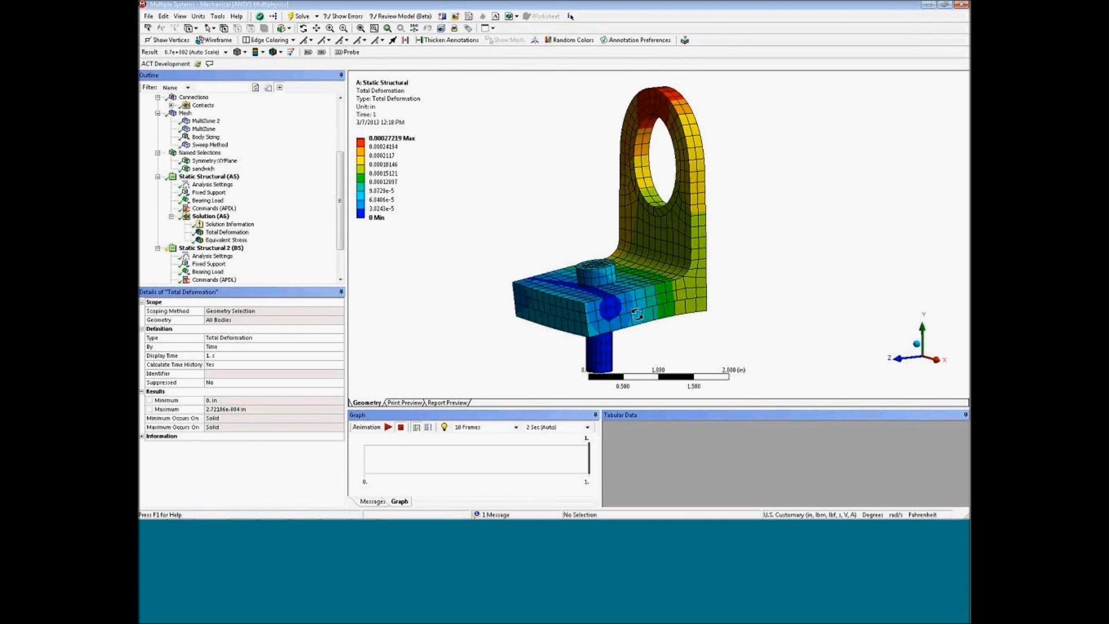
Step: Inspect the base plate's sweep method and the element layout of the mesh through the plate thickness
click(209, 144)
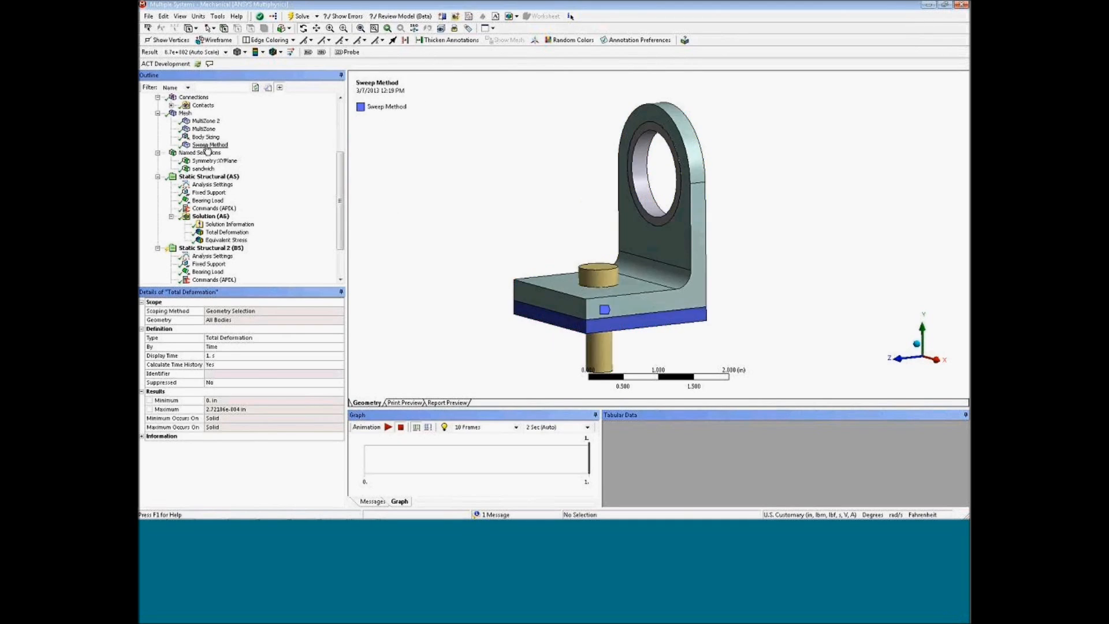
click(203, 129)
click(185, 113)
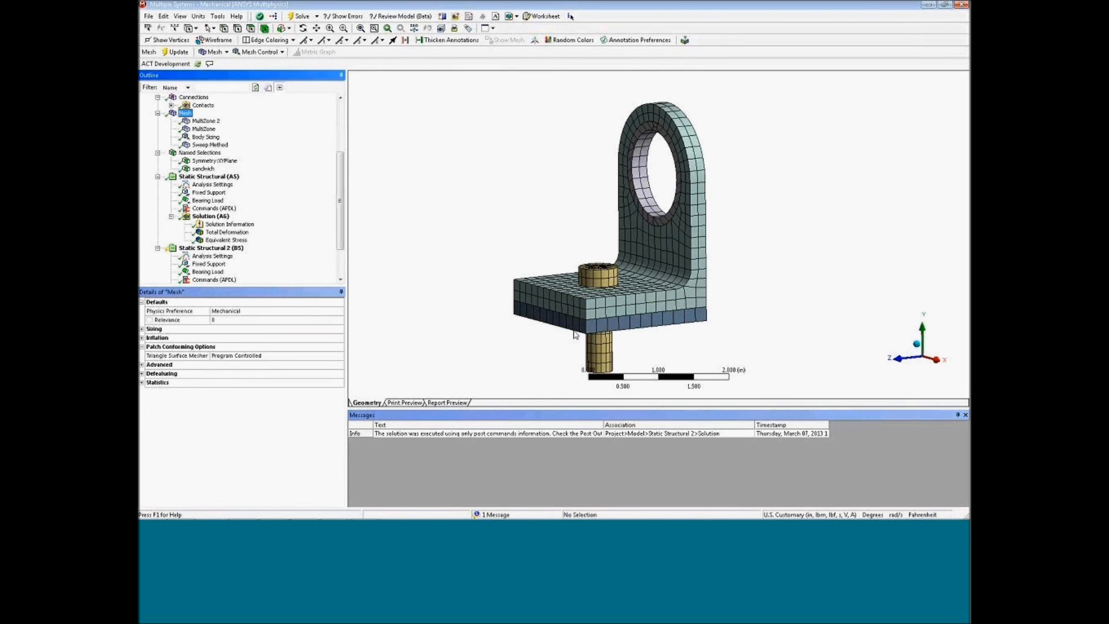
middle_drag(558, 336, 558, 347)
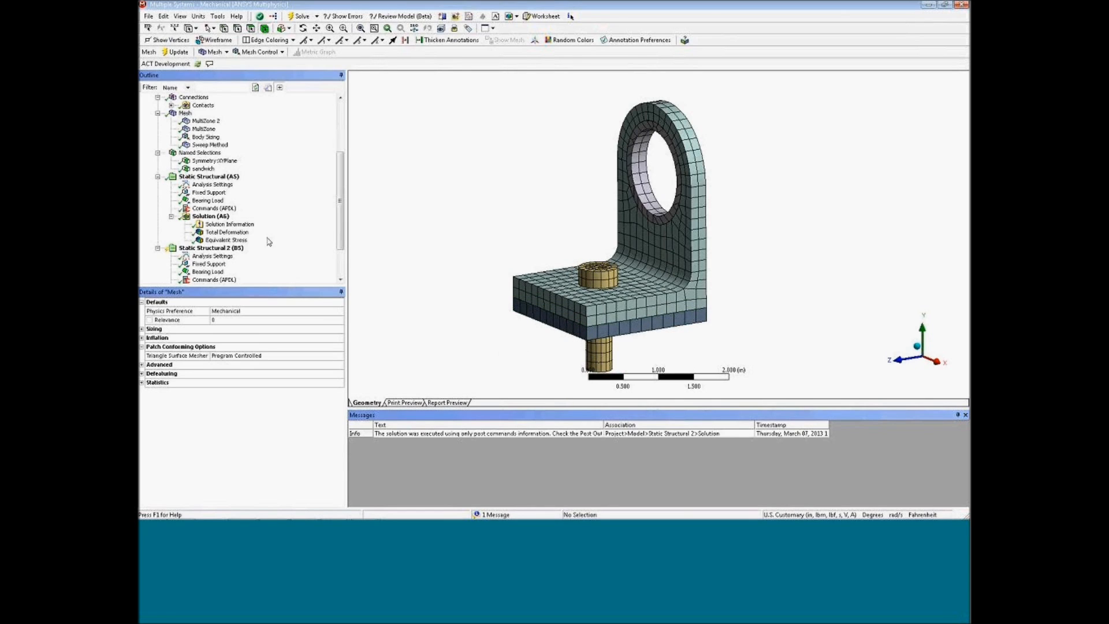
Step: Add an APDL commands object under Solution (A6) containing resu, set,first, esel,,,,sandwich, nsle, the view settings and a stress plot output with /show,png
click(212, 216)
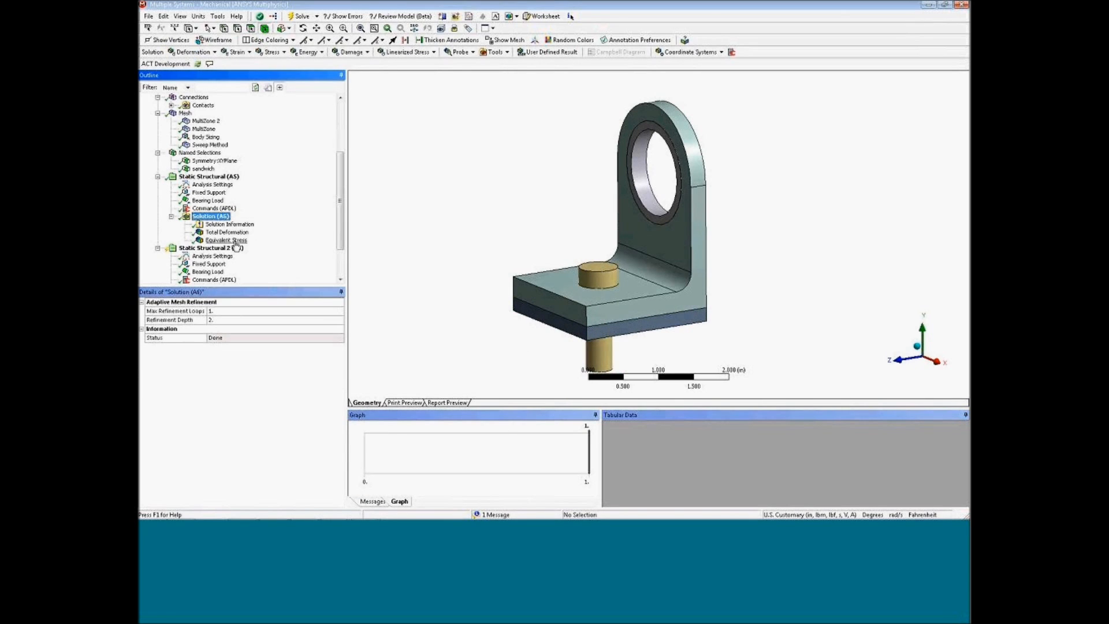
right_click(219, 217)
mouse_move(230, 222)
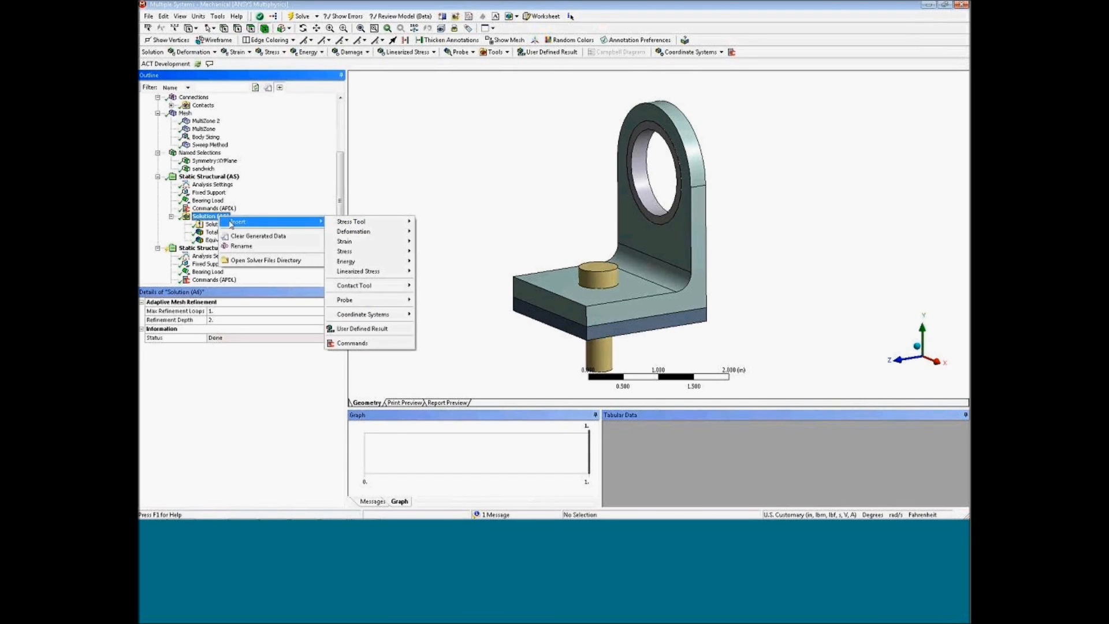
click(370, 344)
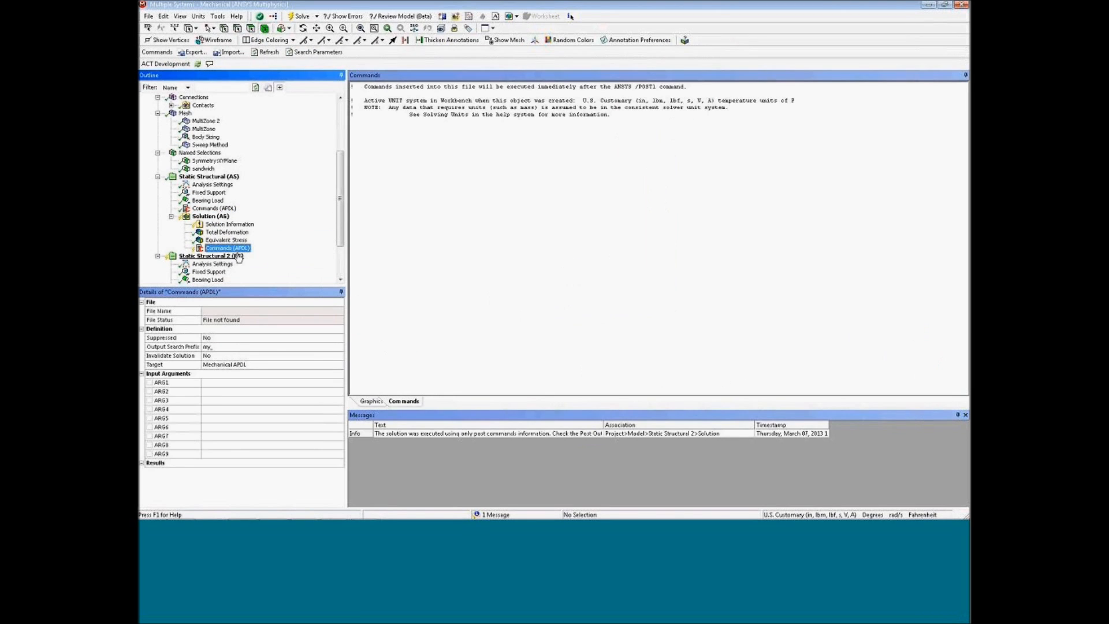
click(385, 171)
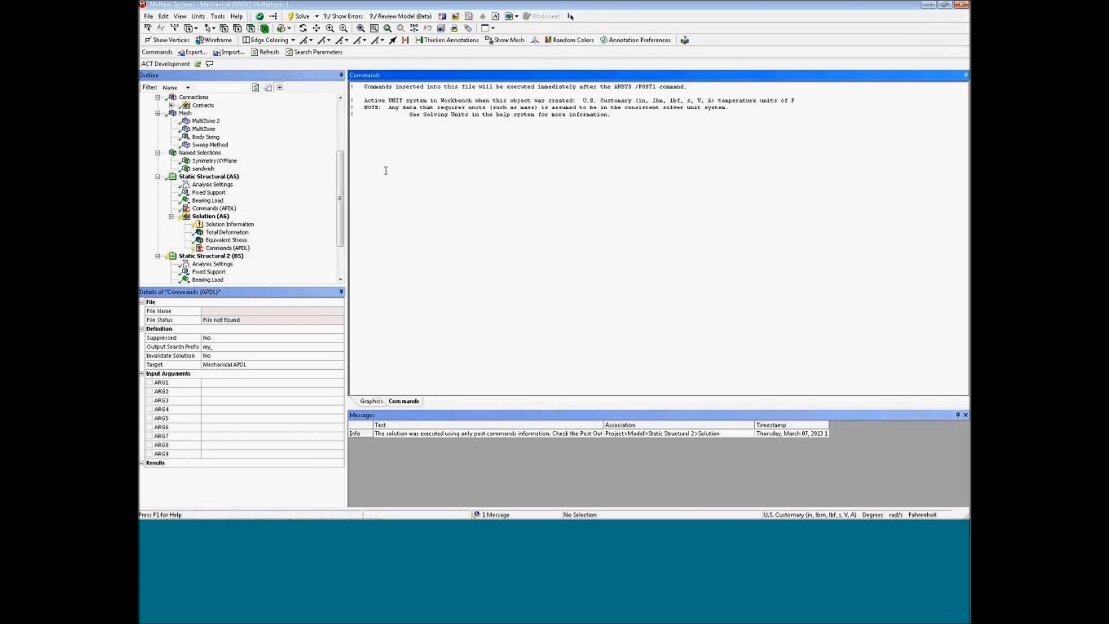
text(resu,               ! Resume the database to load in Named Selection set,first esel,,,,sandwich nsle  /ESHA,  1.0000    ,1 /VIEW,1, 0.85201    , 0.27414    , 0.44600 /FOC, 1,-0.45059E-01, 0.32809    , 0.96023 /DIST,1,  1.4872 /ANG, 1,-0.45151   ,ZS /EDG, 1, 0,  45.000 /GRAPHICS,POWER  /show,png ples,x,x /show,)
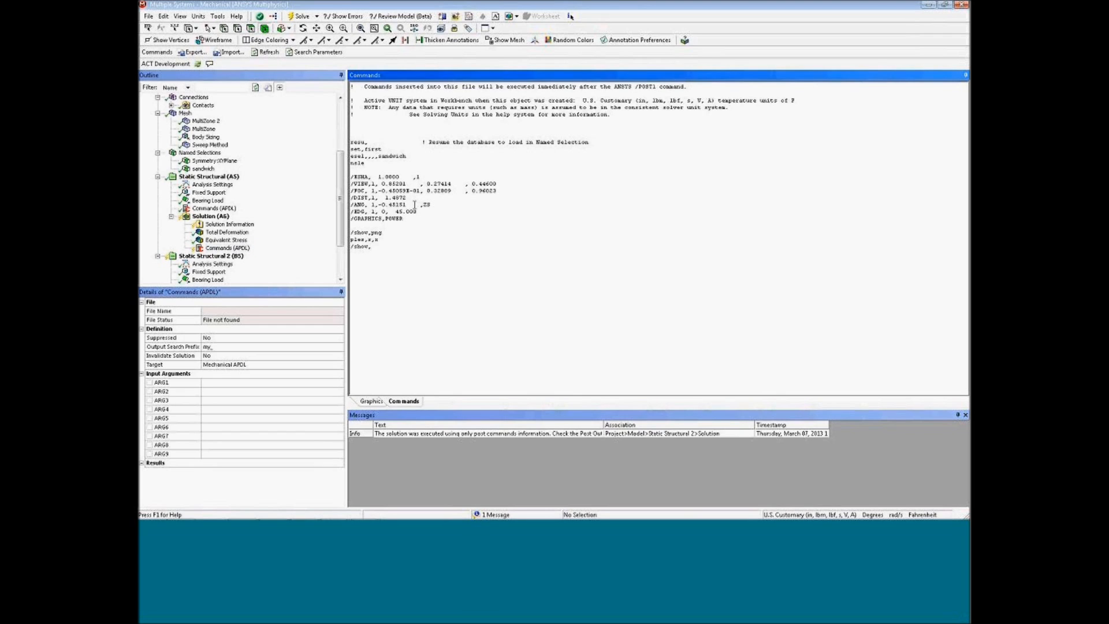
Step: Check the Save MAPDL db option in the Static Structural (A5) analysis data management settings against the snippet's resu command
double_click(360, 142)
click(211, 186)
click(142, 410)
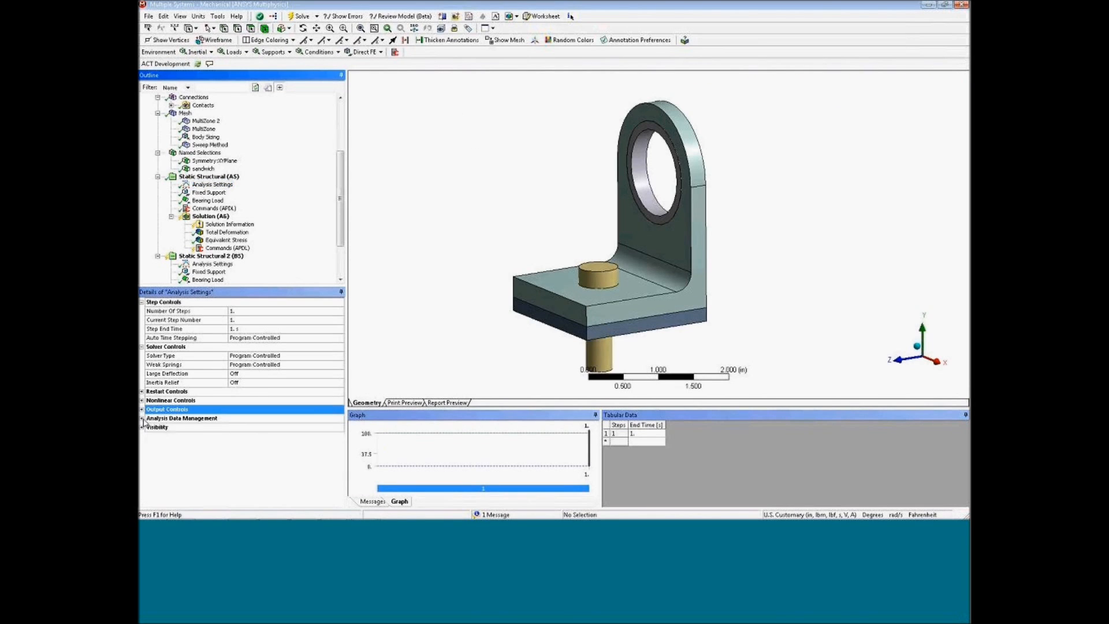
click(142, 419)
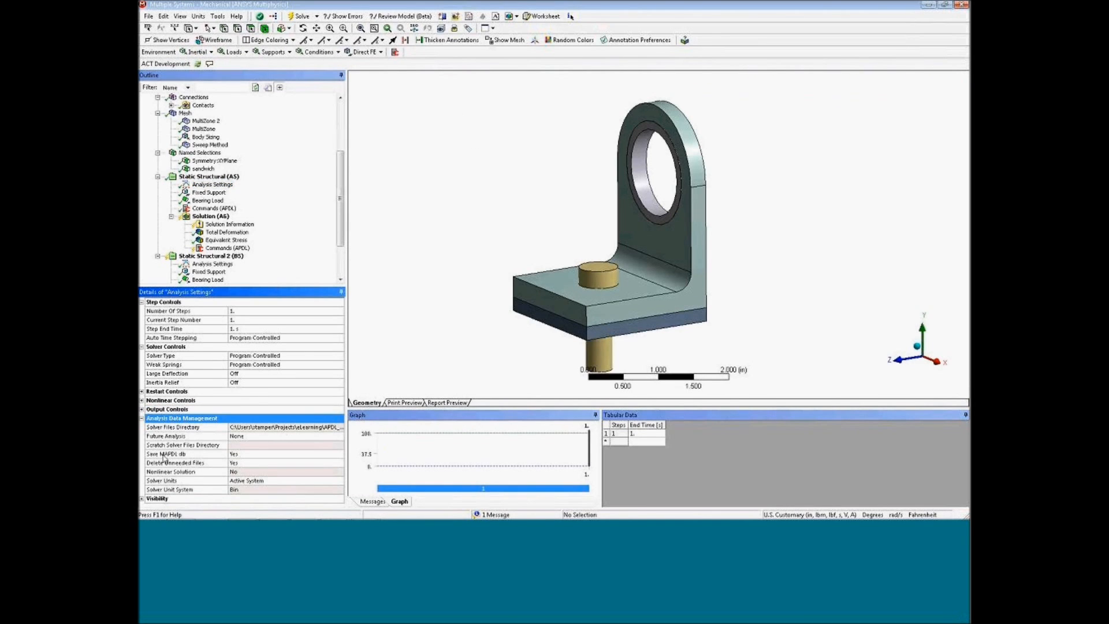
click(227, 249)
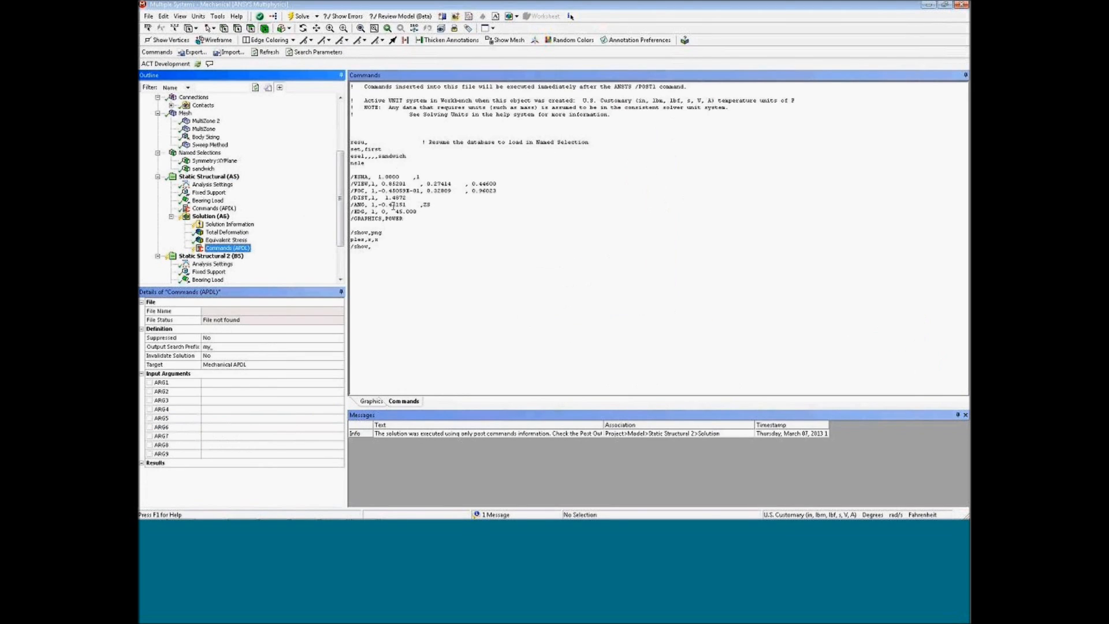
Step: Review the set,first, esel,,,,sandwich and nsle lines and identify the base plate body they select
drag(388, 164, 346, 159)
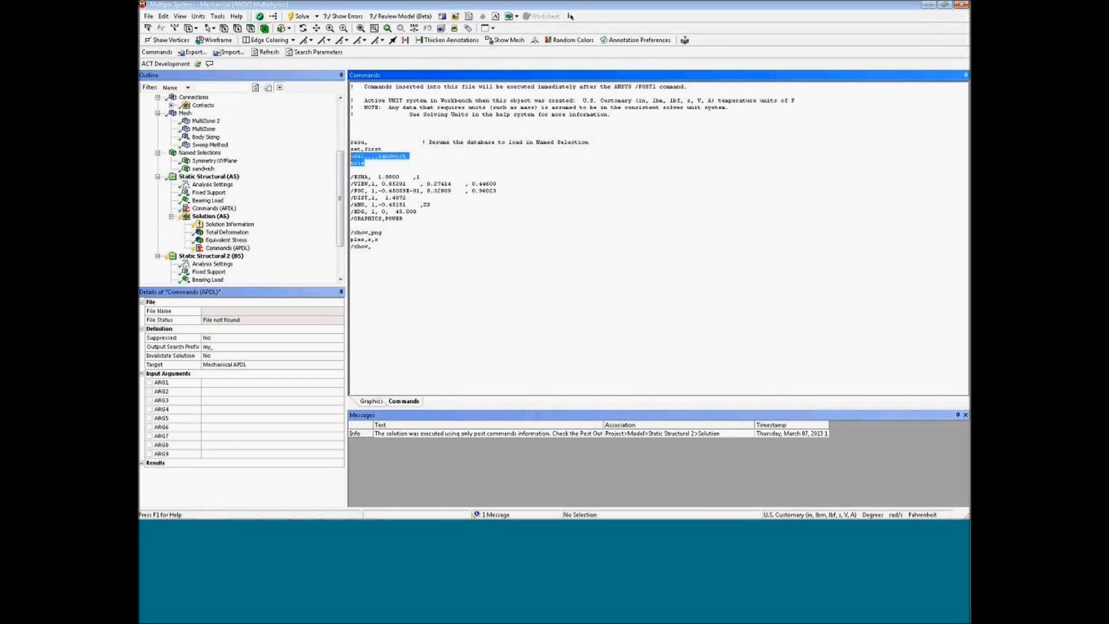
click(395, 156)
click(392, 147)
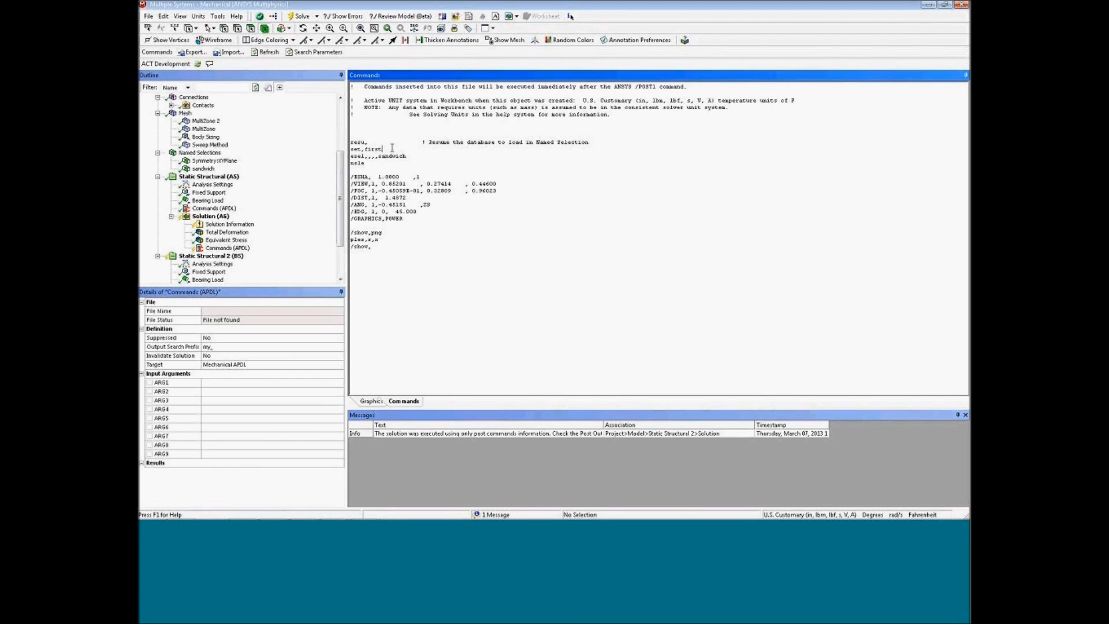
drag(393, 148, 350, 147)
click(391, 156)
click(202, 153)
click(563, 327)
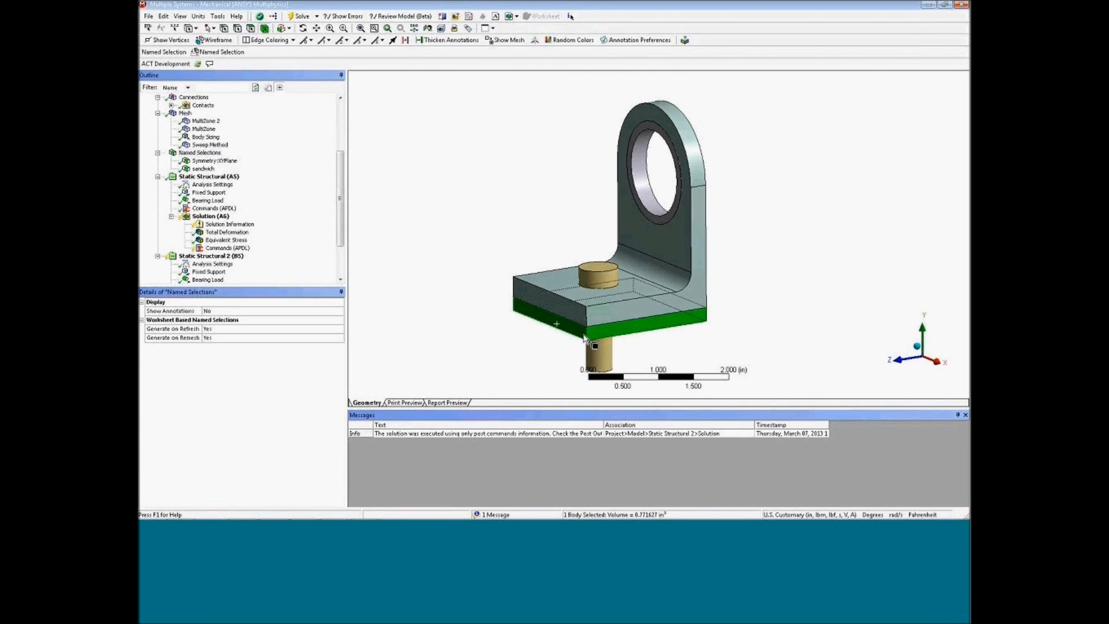
Step: Run the postprocessing commands object under Solution (A6)
click(227, 248)
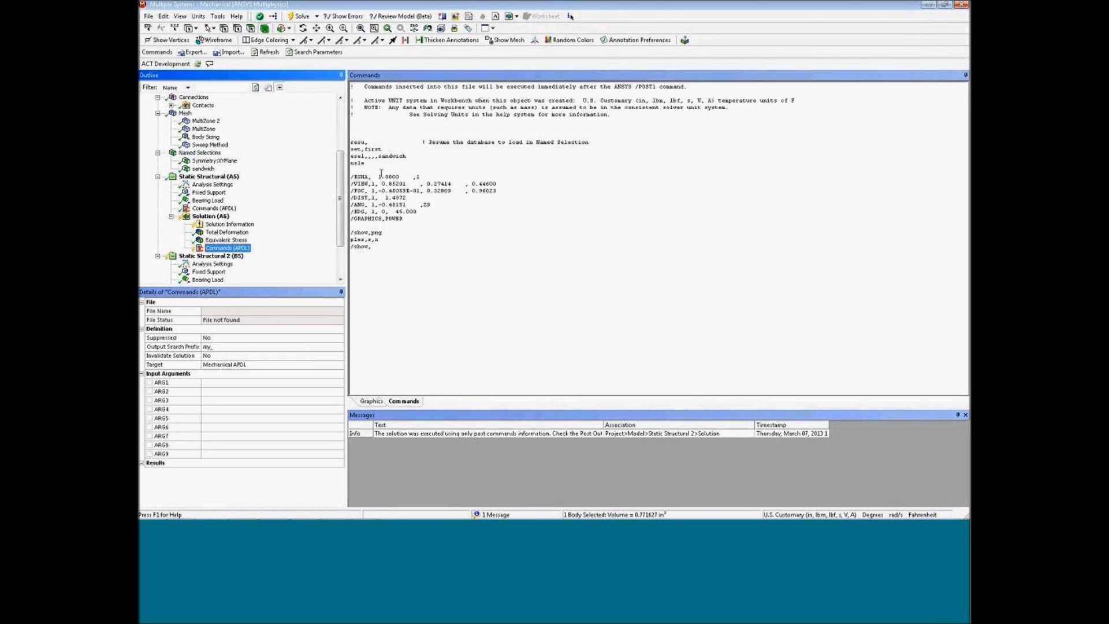
right_click(236, 250)
click(260, 269)
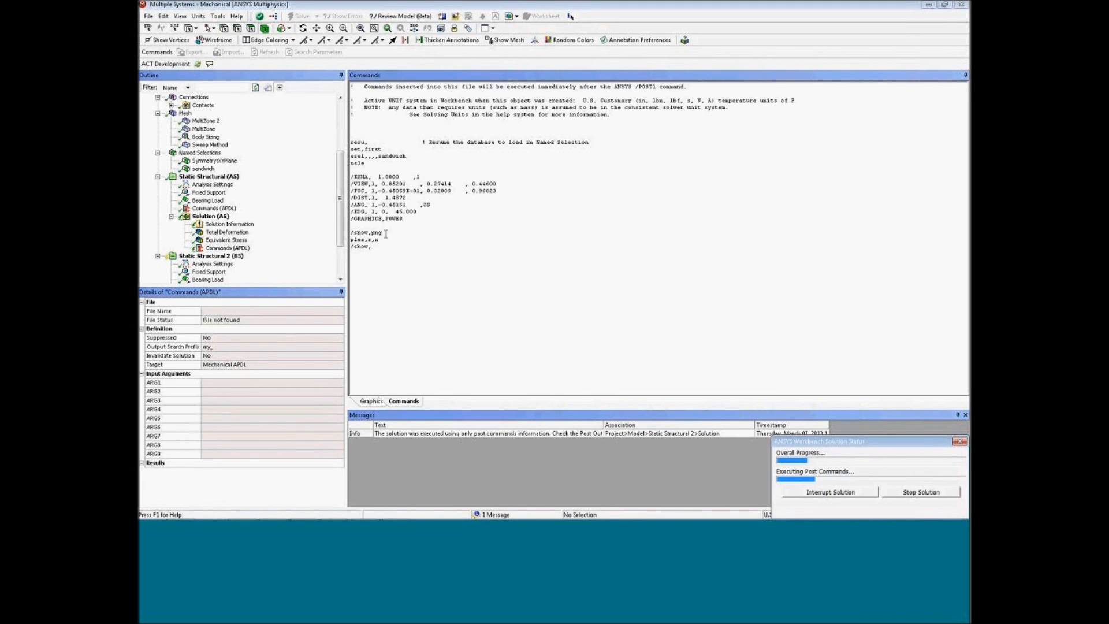
Step: Examine the base plate stress plot in the Post Output of the Solution (A6) commands object, closing the Messages pane and the licence warning
click(353, 232)
drag(382, 233, 351, 233)
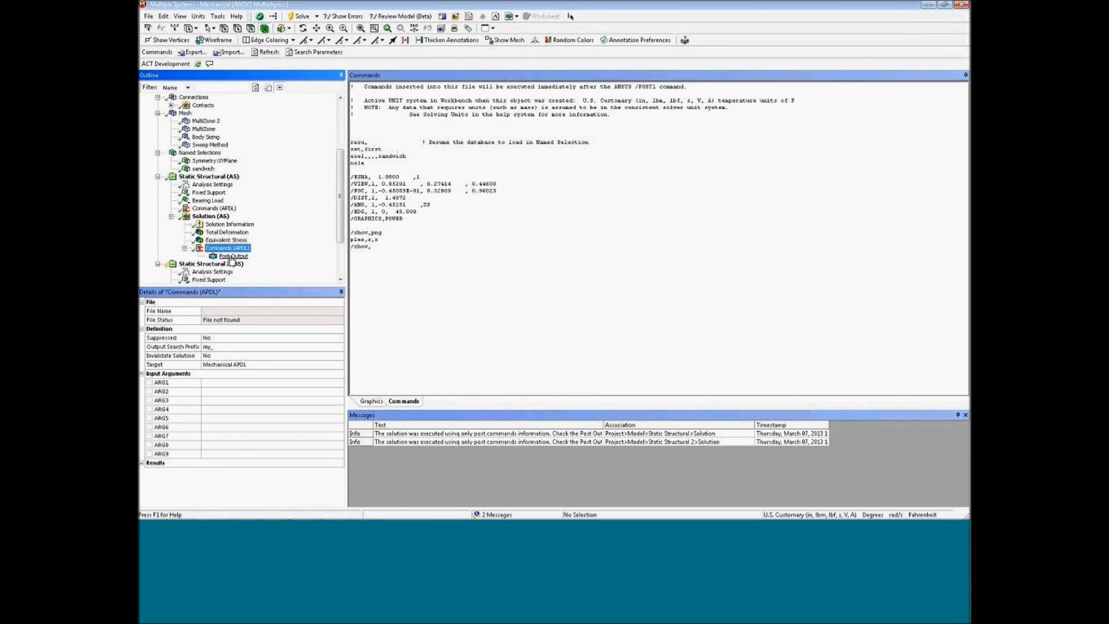
click(233, 257)
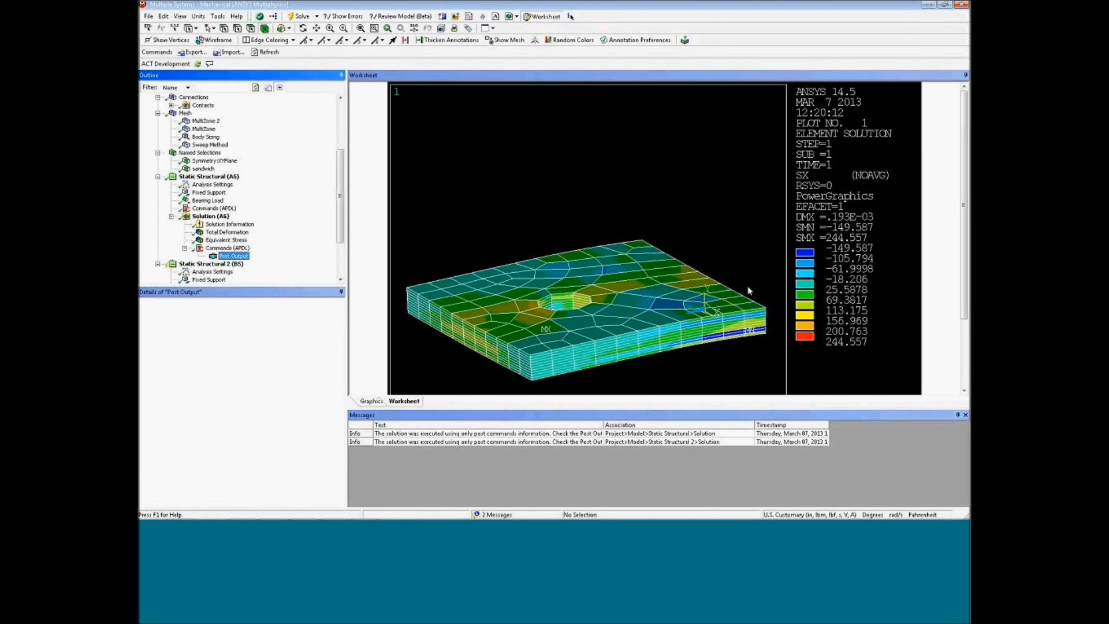
click(964, 415)
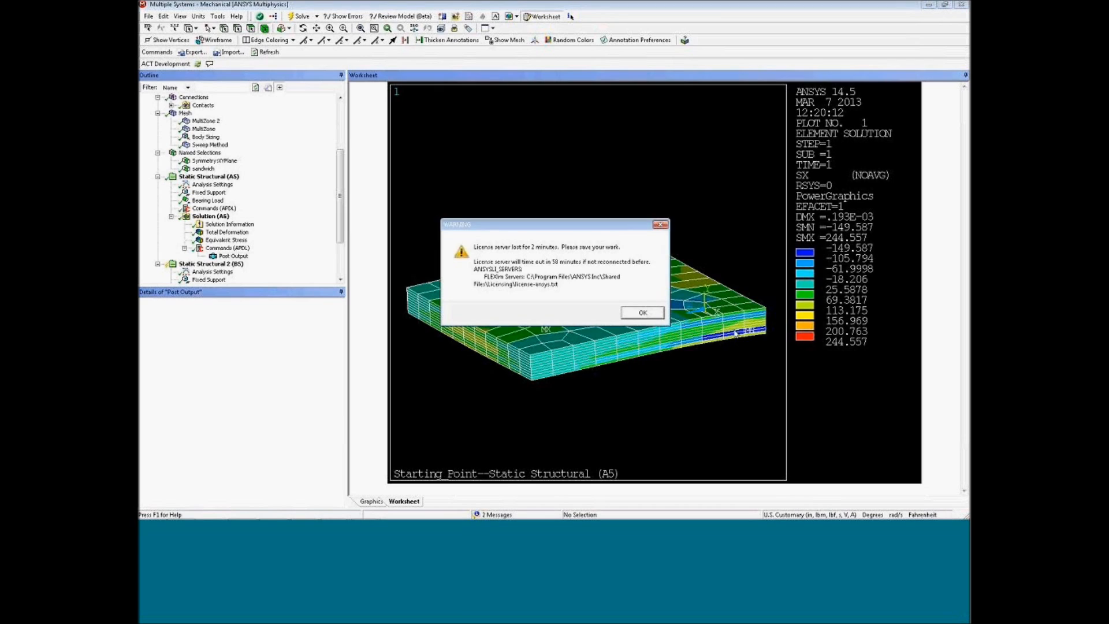
click(653, 319)
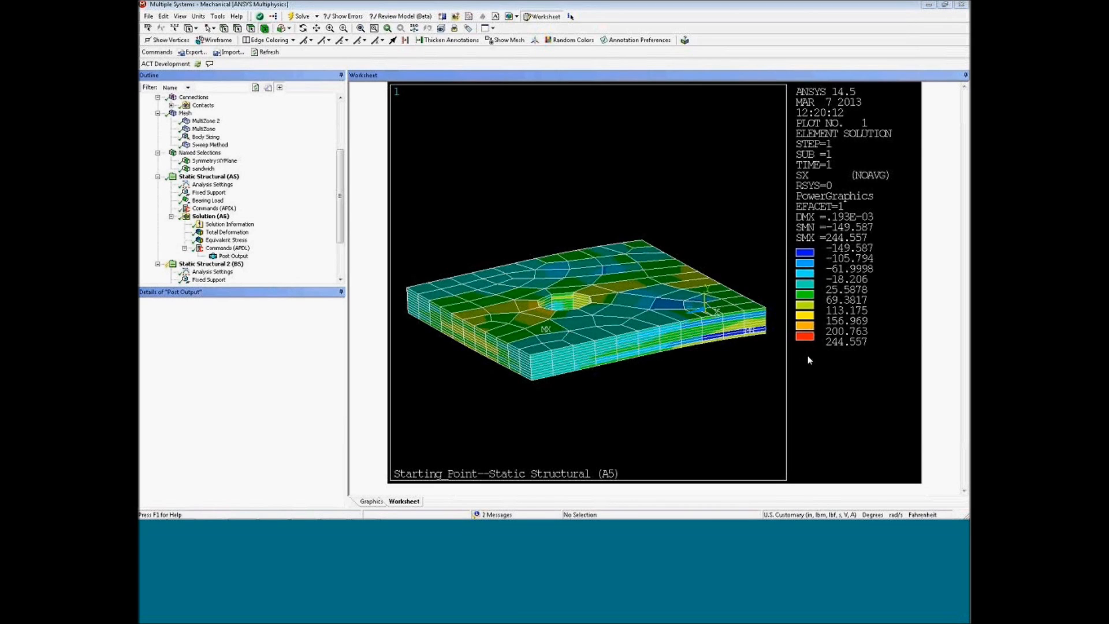
drag(338, 226, 339, 248)
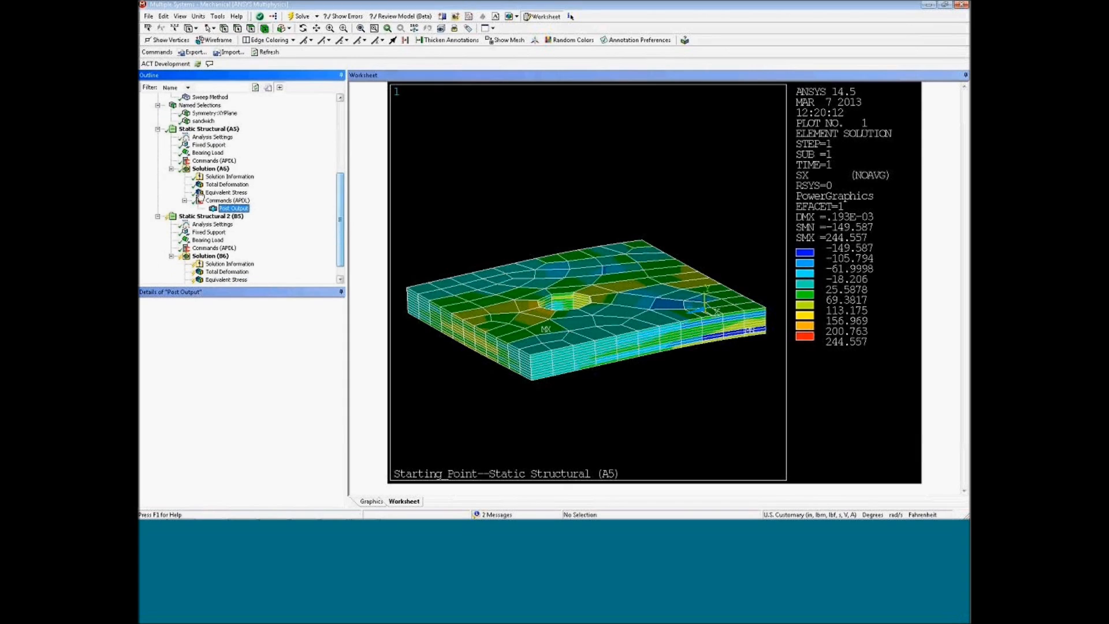
click(831, 387)
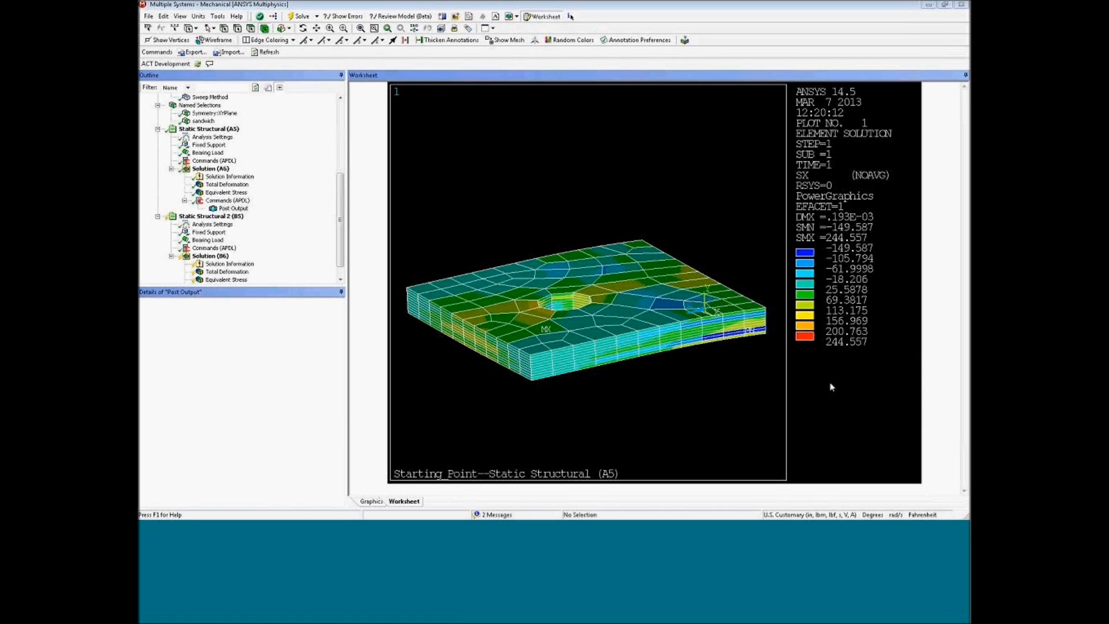
drag(339, 242, 340, 255)
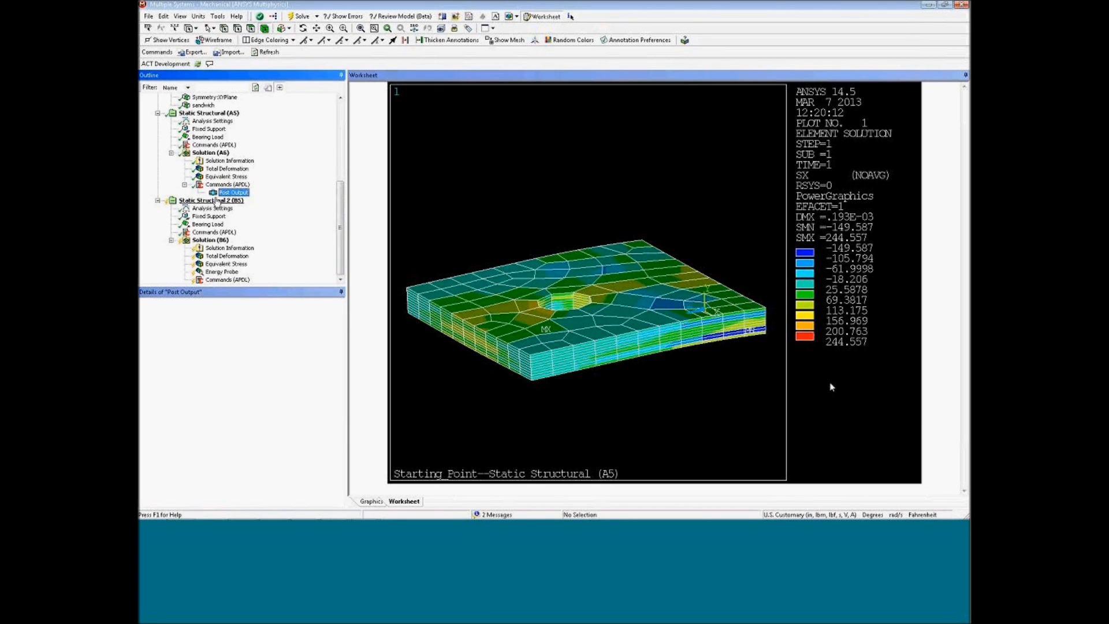
Step: Insert two blank lines before sect,secnum,shell in the Static Structural (A5) commands and review the secdata layer thicknesses
click(211, 153)
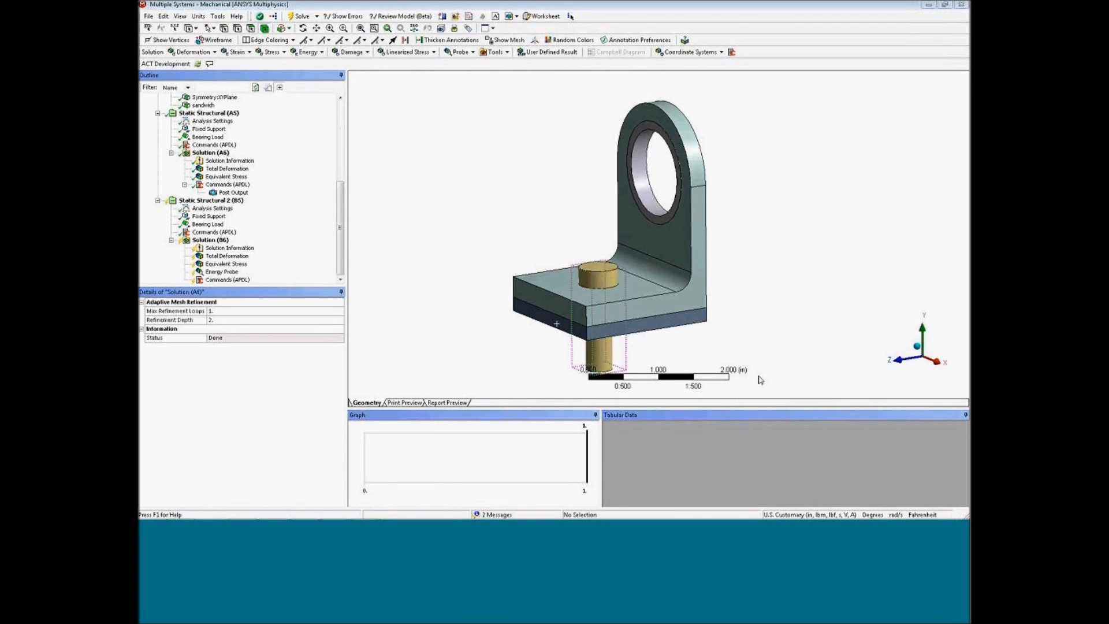
click(218, 146)
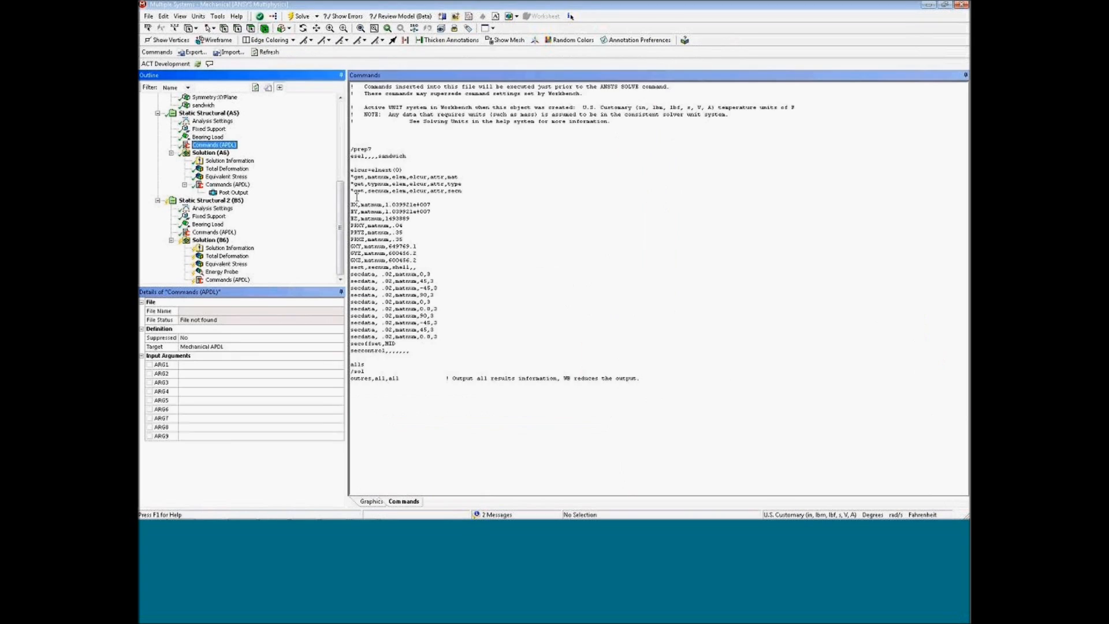
click(438, 260)
key(Return)
key(Return)
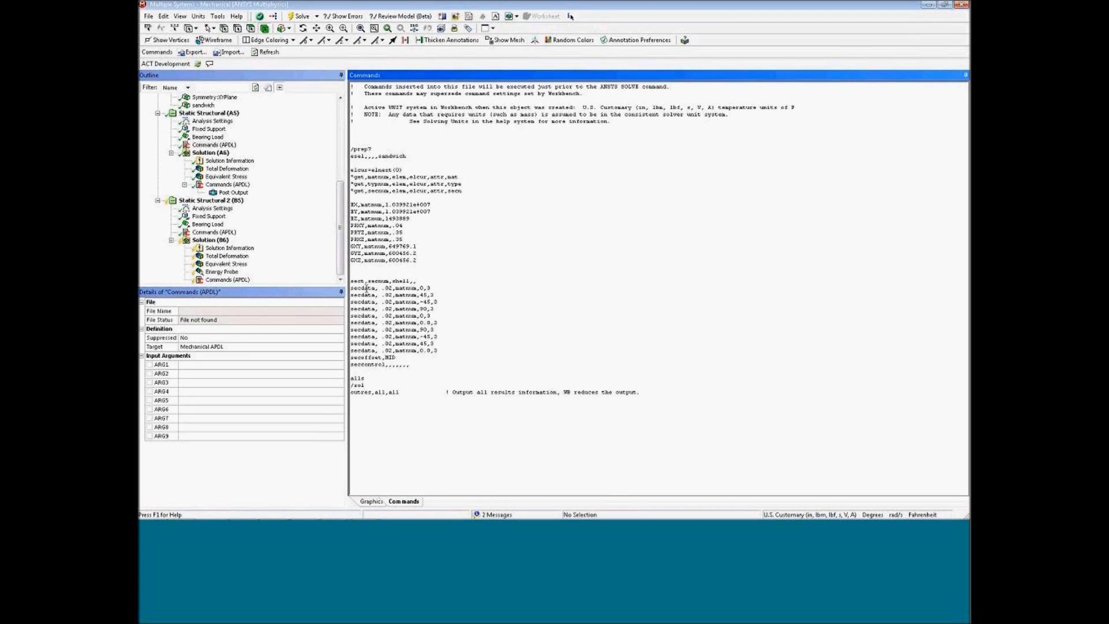
drag(363, 288, 427, 288)
click(388, 290)
drag(381, 288, 393, 295)
Step: Switch to DesignModeler and inspect how the Plane4 offset relates to the base plate's thickness
mouse_move(398, 518)
mouse_move(334, 510)
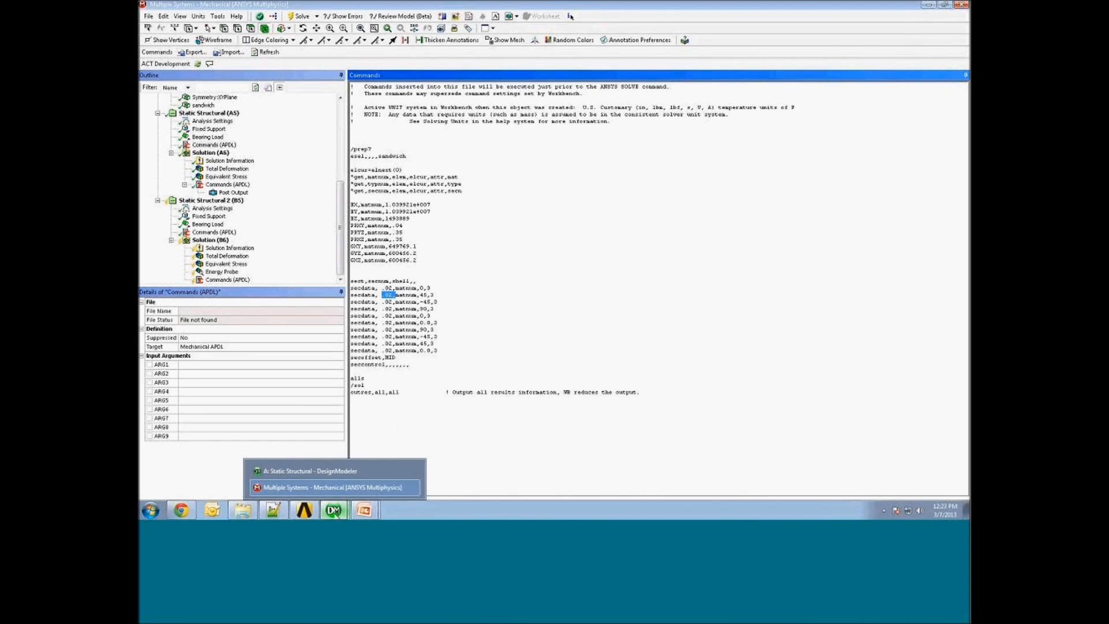
click(320, 469)
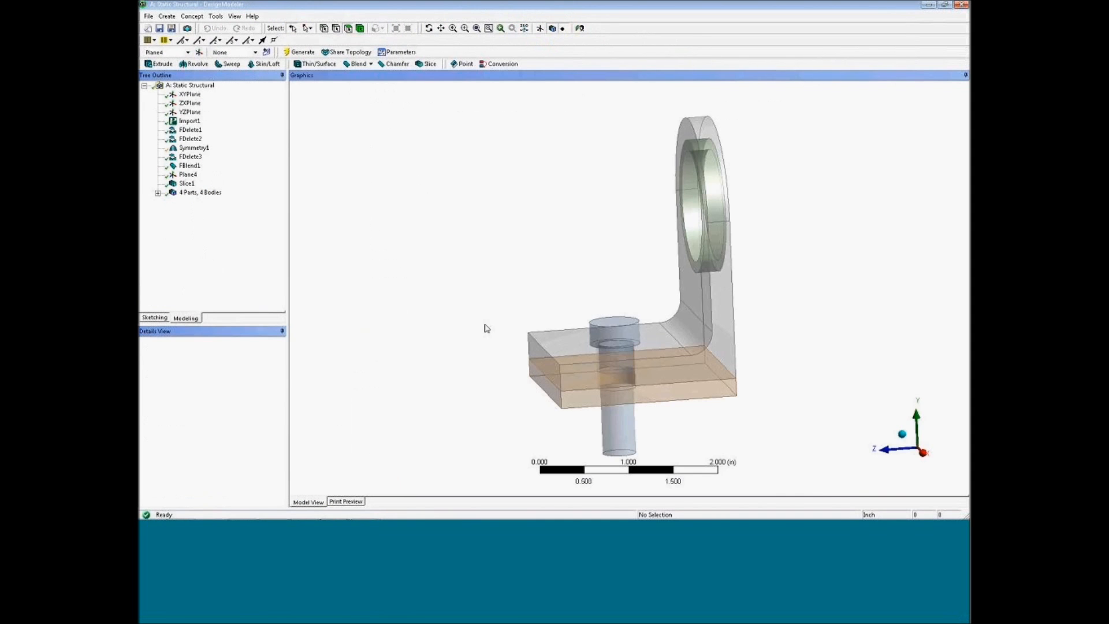
click(187, 176)
middle_drag(458, 302, 440, 277)
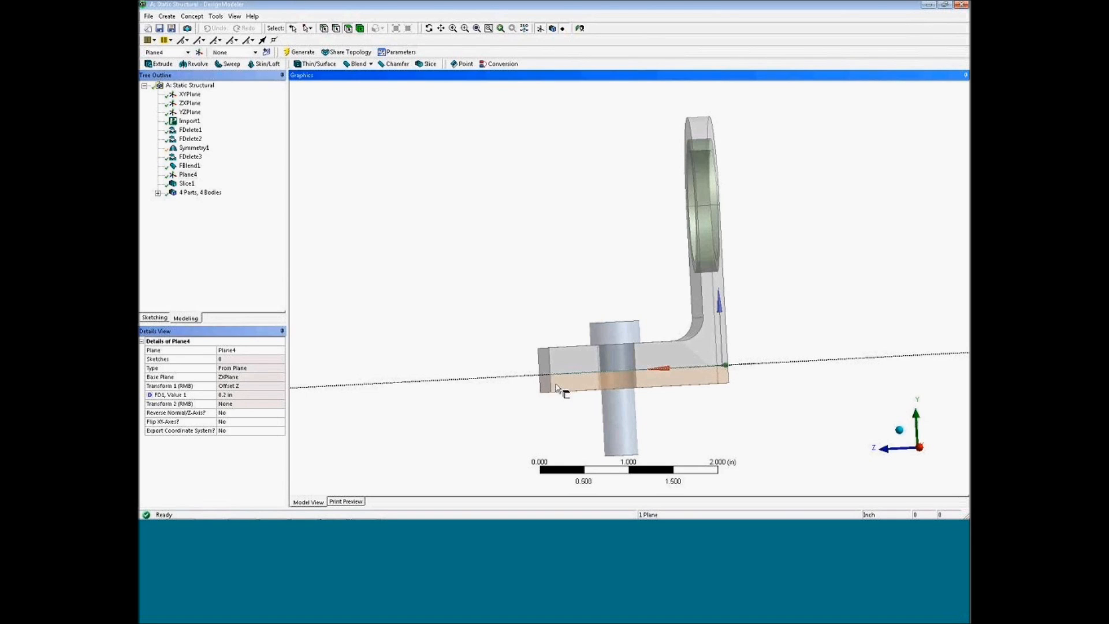
middle_drag(448, 401, 534, 386)
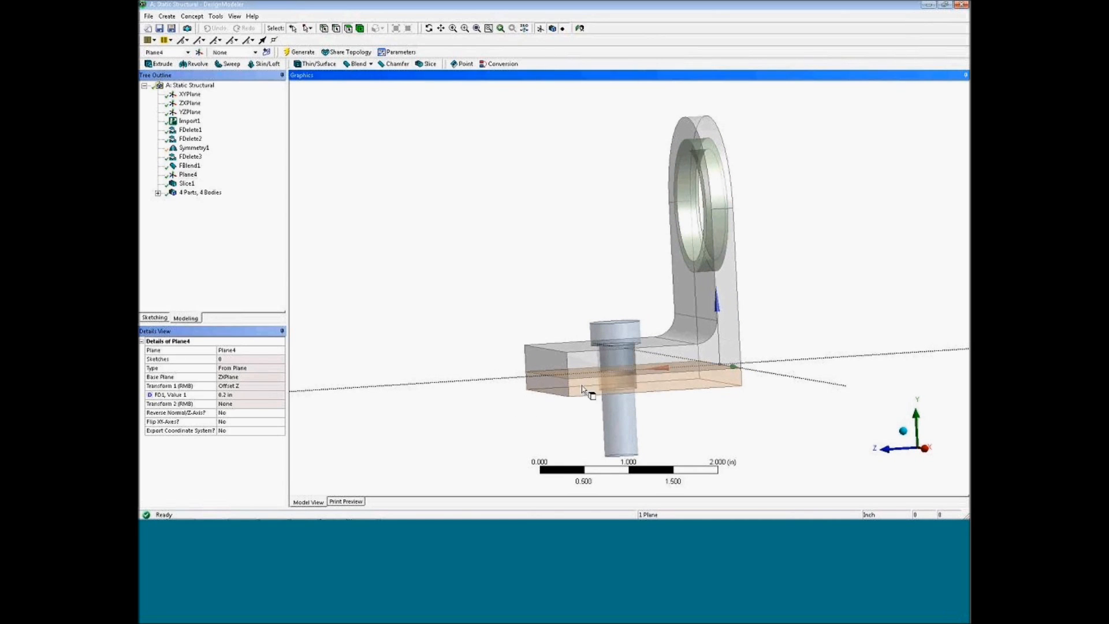
Step: Return to Mechanical and make ARG1 of the Static Structural (A5) commands object a parameter
mouse_move(334, 510)
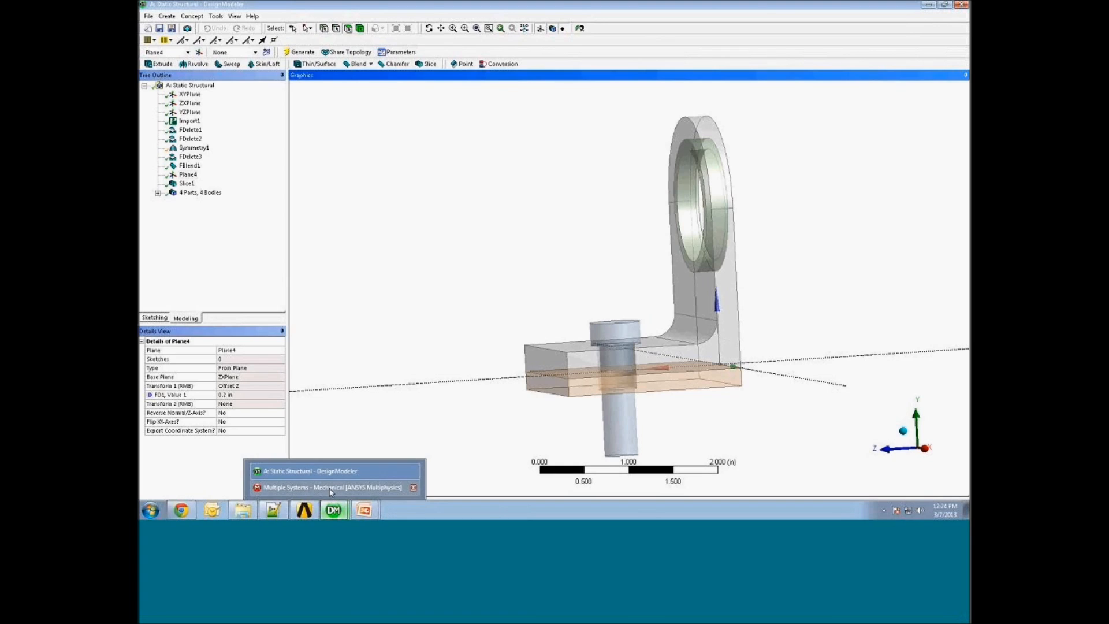
click(330, 488)
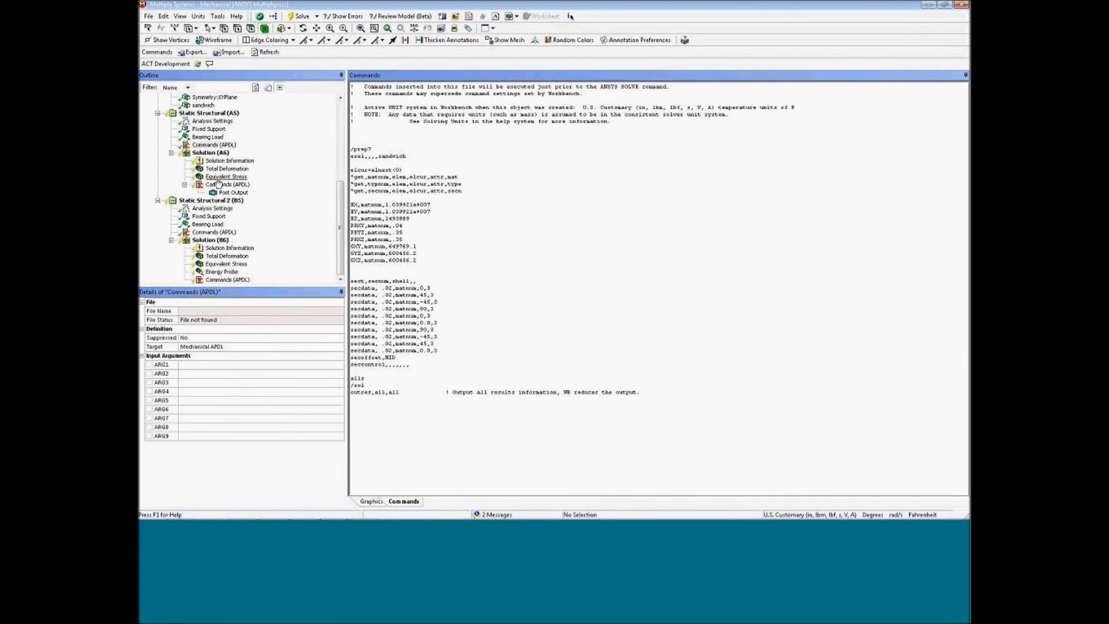
click(214, 144)
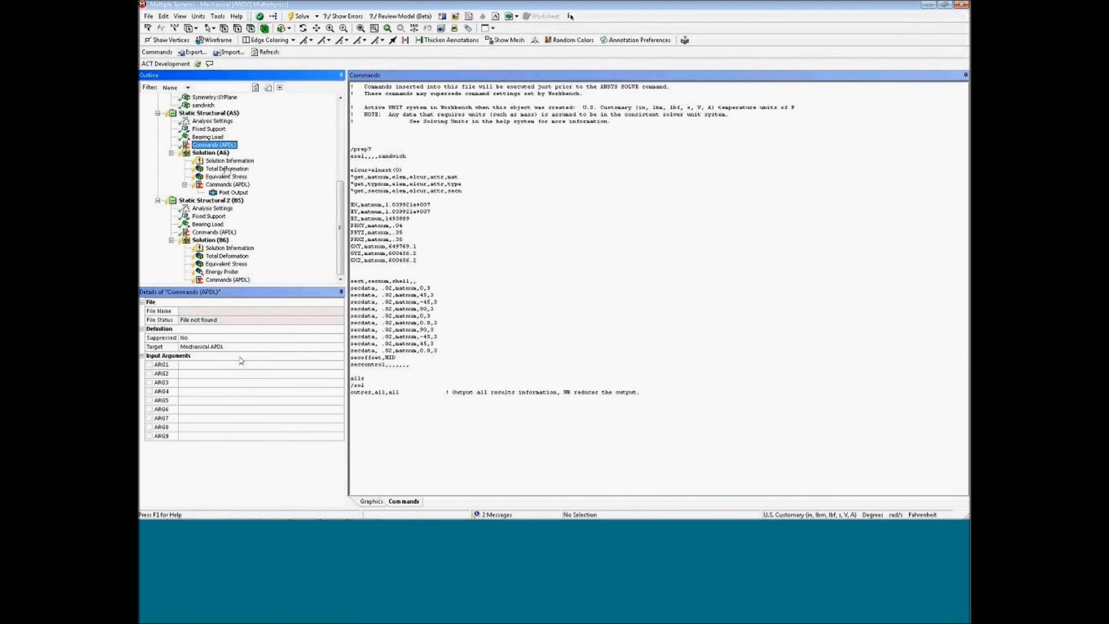
click(150, 365)
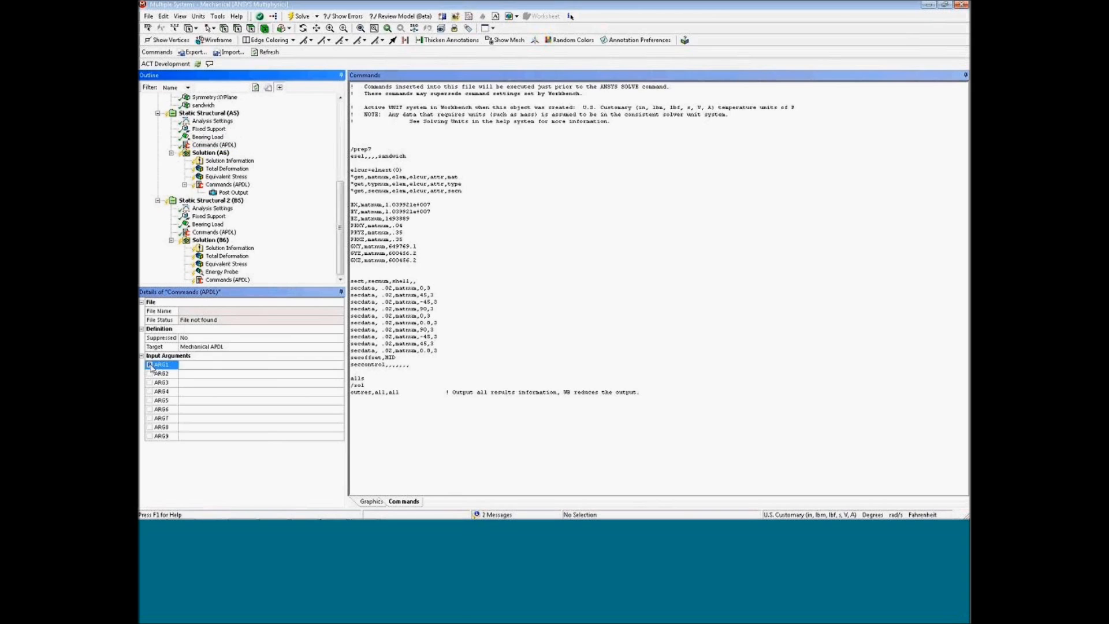
click(150, 365)
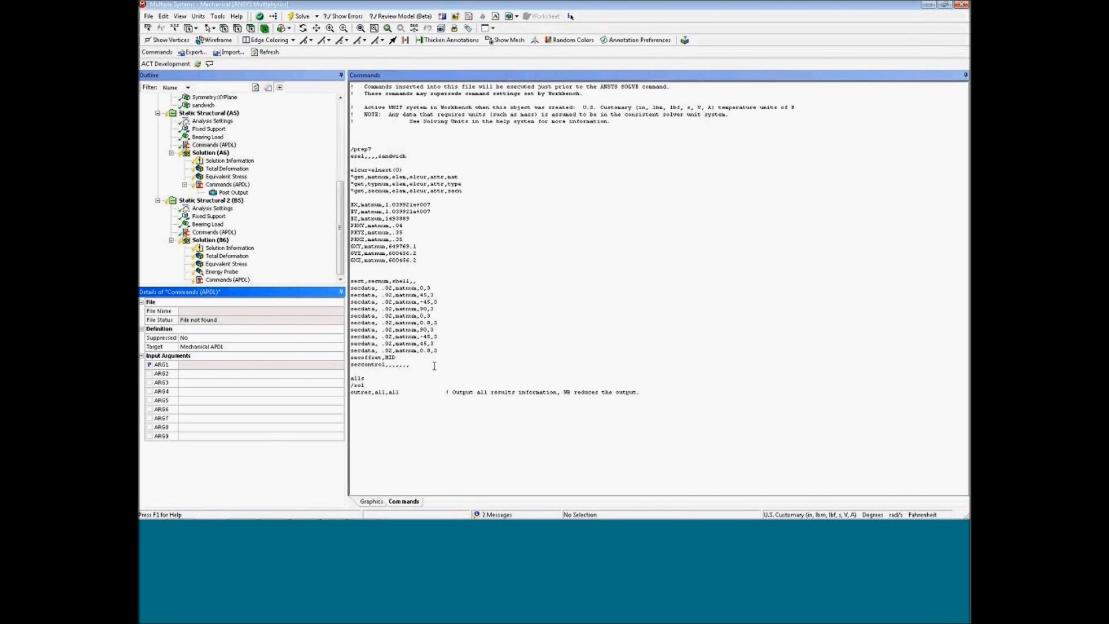
Step: Replace the section block with tot_thk=ARG1, lay_thk=tot_thk/4 and a shell section of four secdata layers using lay_thk, keeping secoffset,MID and seccontrol
drag(437, 366, 350, 281)
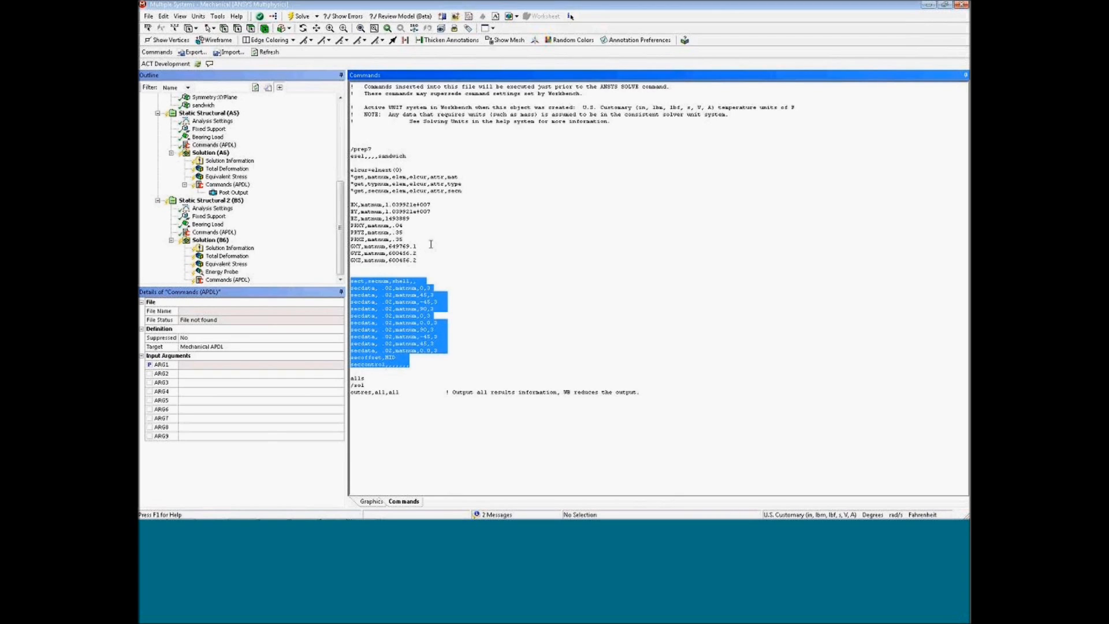
text(tot_thk=ARG1 lay_thk=tot_thk/4  sect,secnum,shell,, secdata,lay_thk,matnum,0,3 secdata,lay_thk,matnum,45,3 secdata,lay_thk,matnum,45,3 secdata,lay_thk,matnum,0.0,3 secoffset,MID seccontrol,,,,,,,)
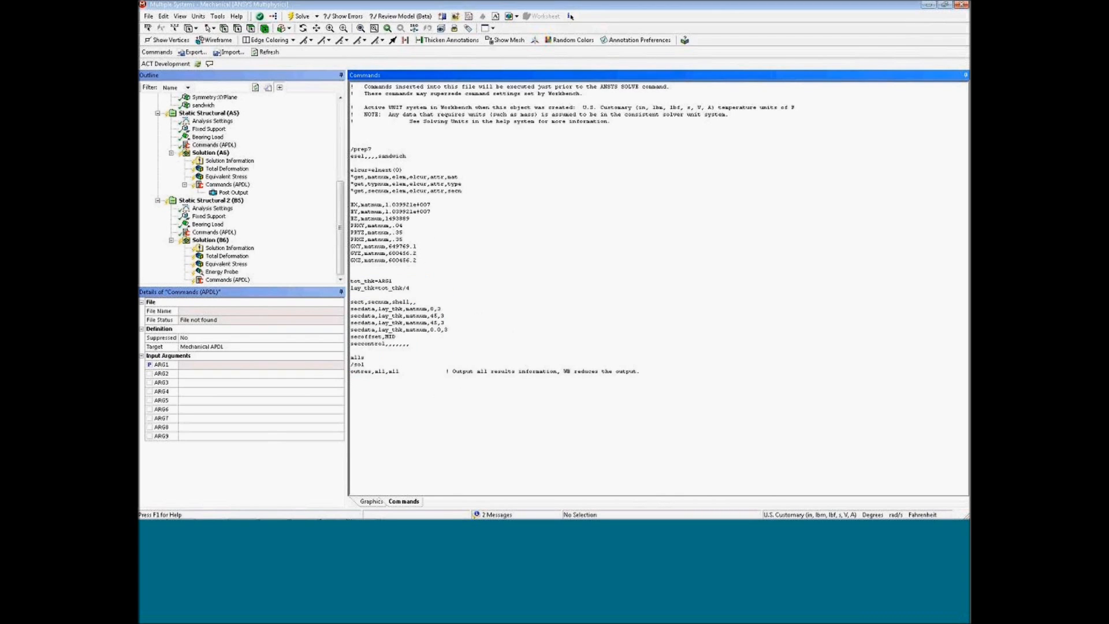
double_click(379, 280)
double_click(372, 280)
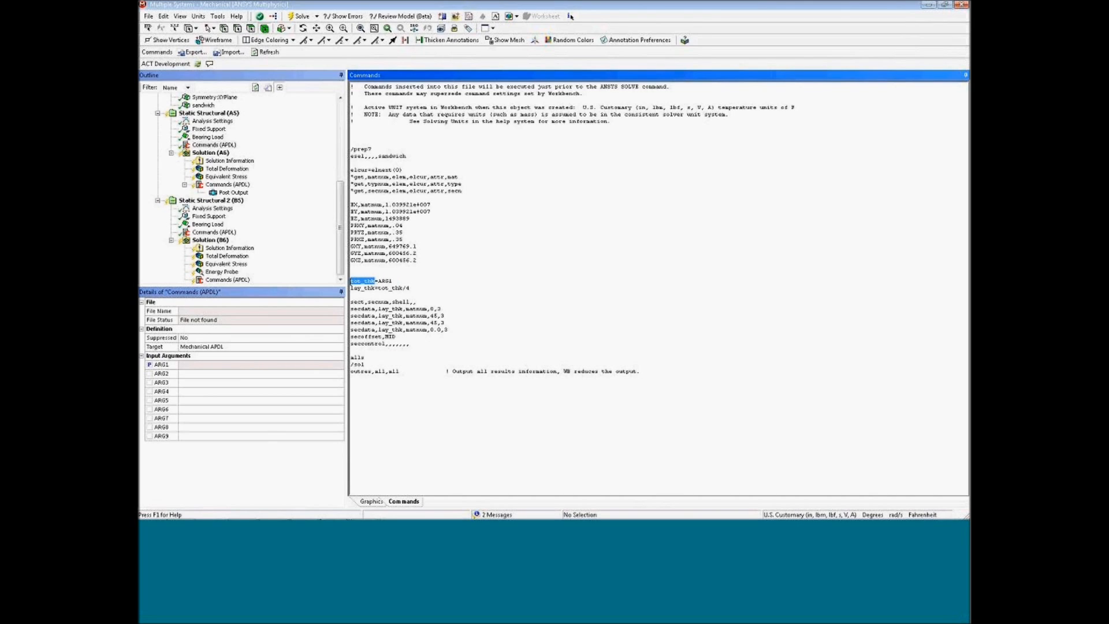
click(381, 289)
click(406, 288)
drag(381, 309, 402, 330)
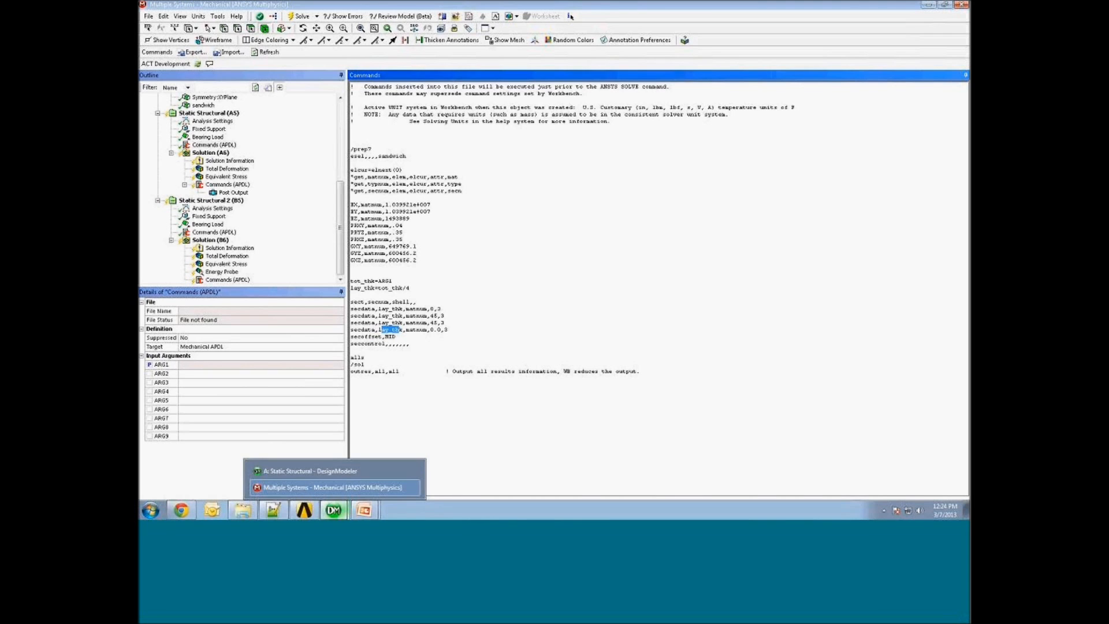
Step: Switch to Workbench, open the Parameter Set and rename input parameter P5 to ARG1
click(308, 511)
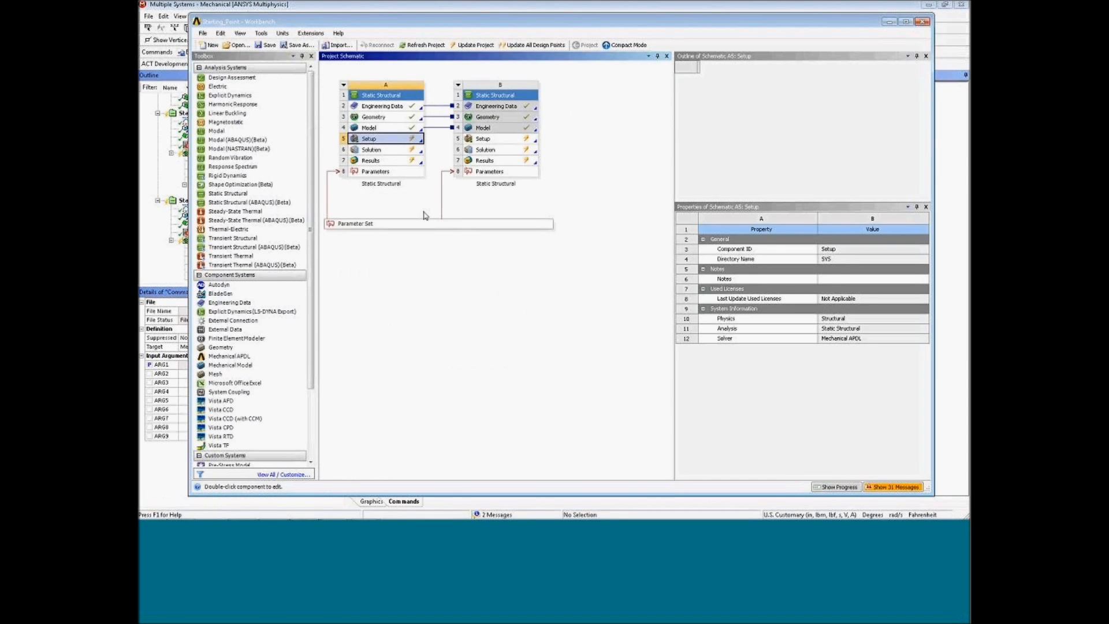
click(362, 223)
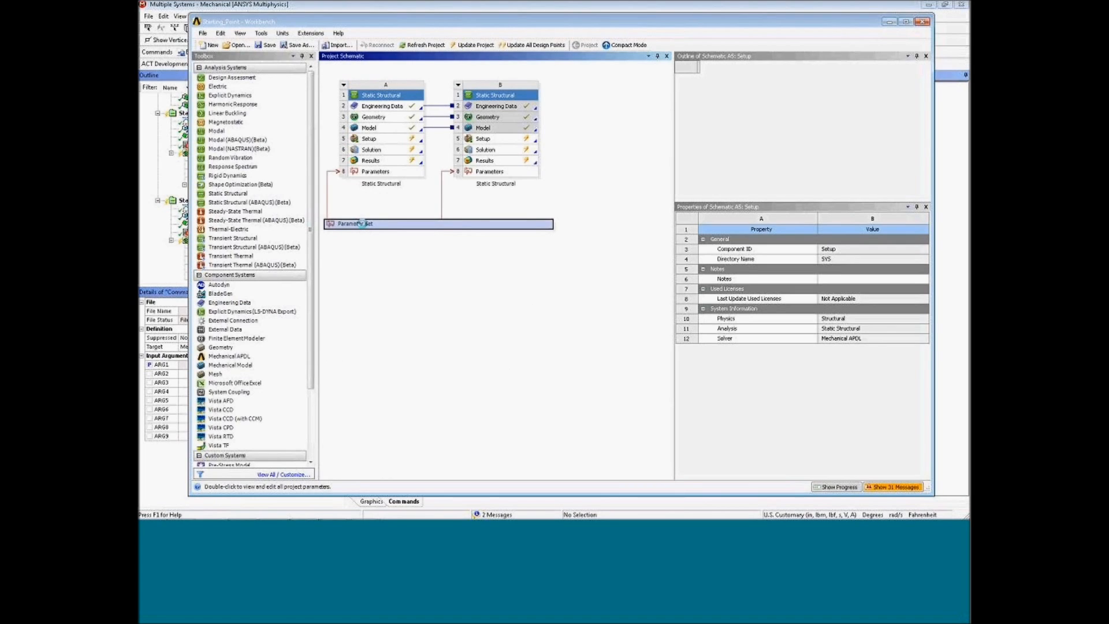
double_click(361, 224)
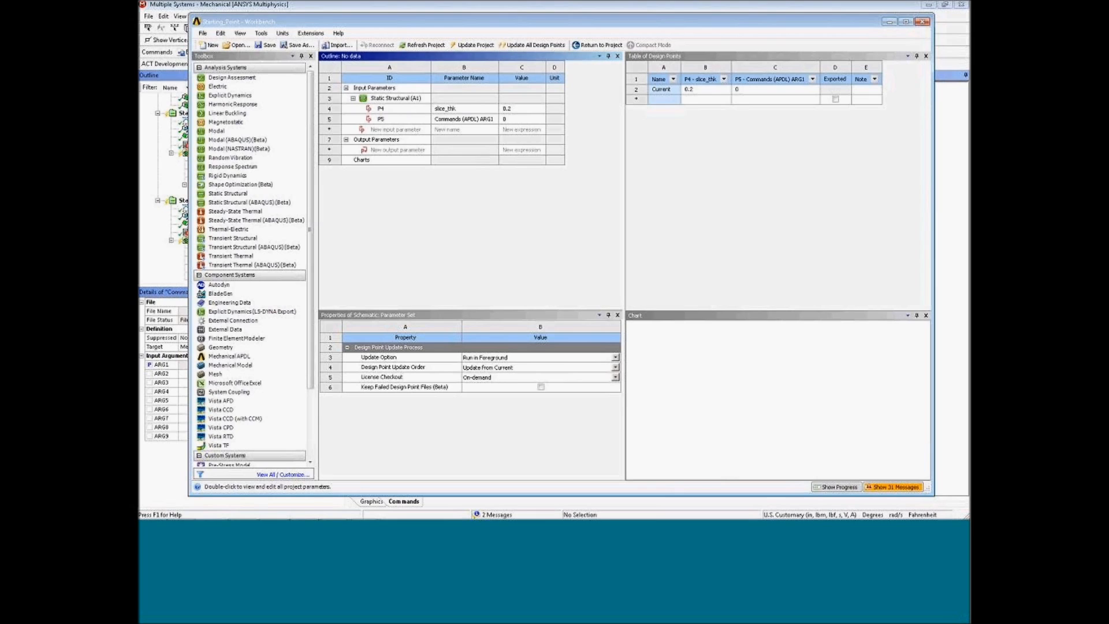
click(464, 120)
click(465, 120)
text(ARG1)
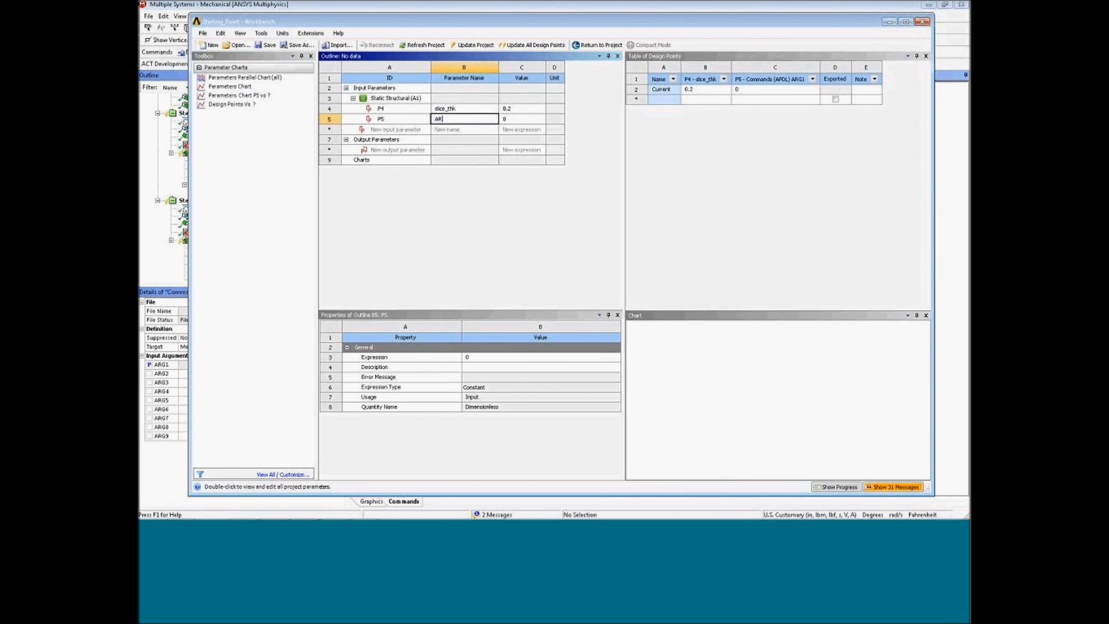
key(Return)
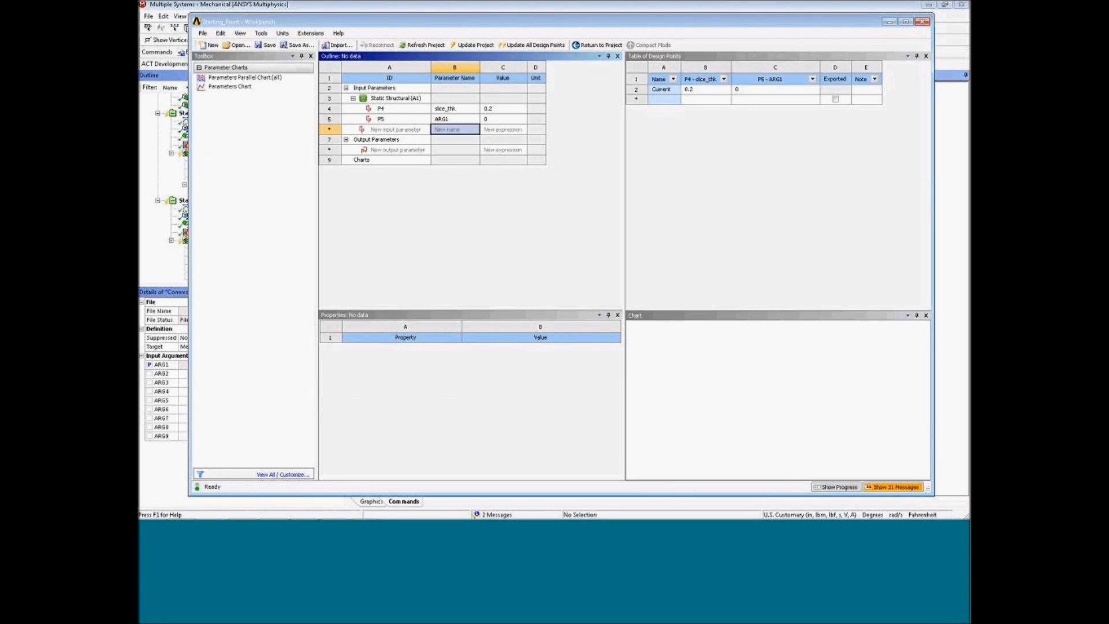
Step: Set the expression of parameter P5 (ARG1) to P4 so it follows slice_thk
click(450, 120)
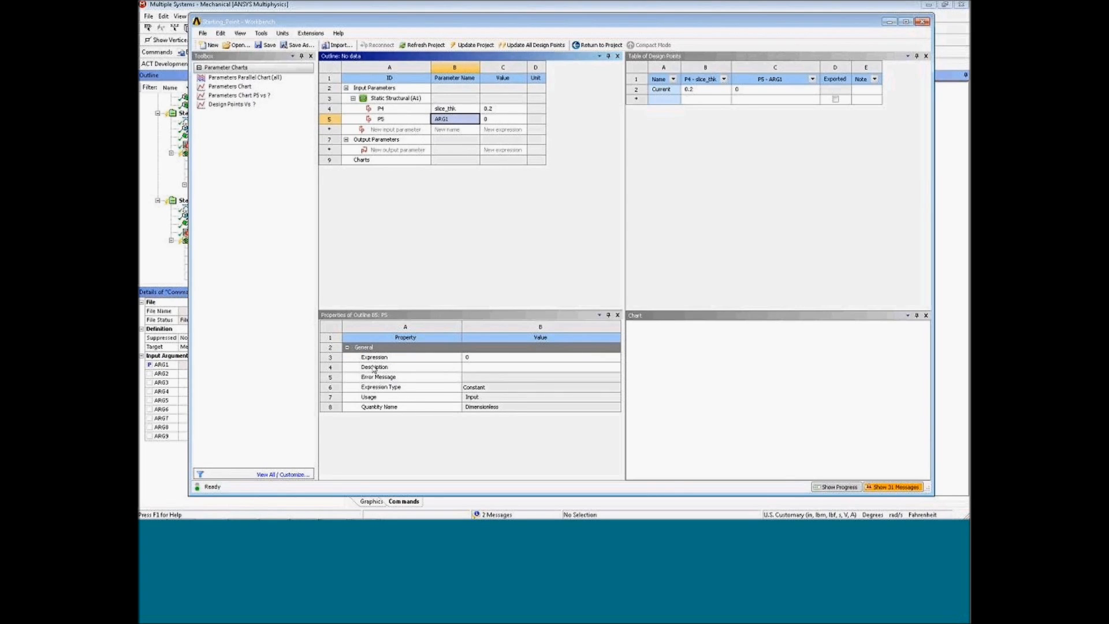
click(479, 359)
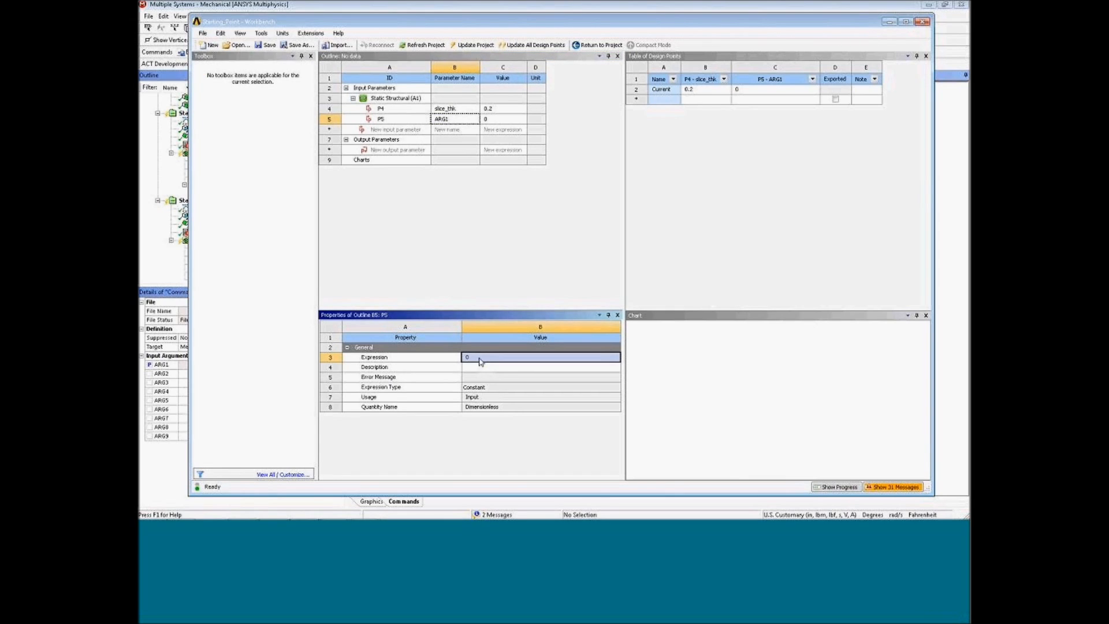
text(P)
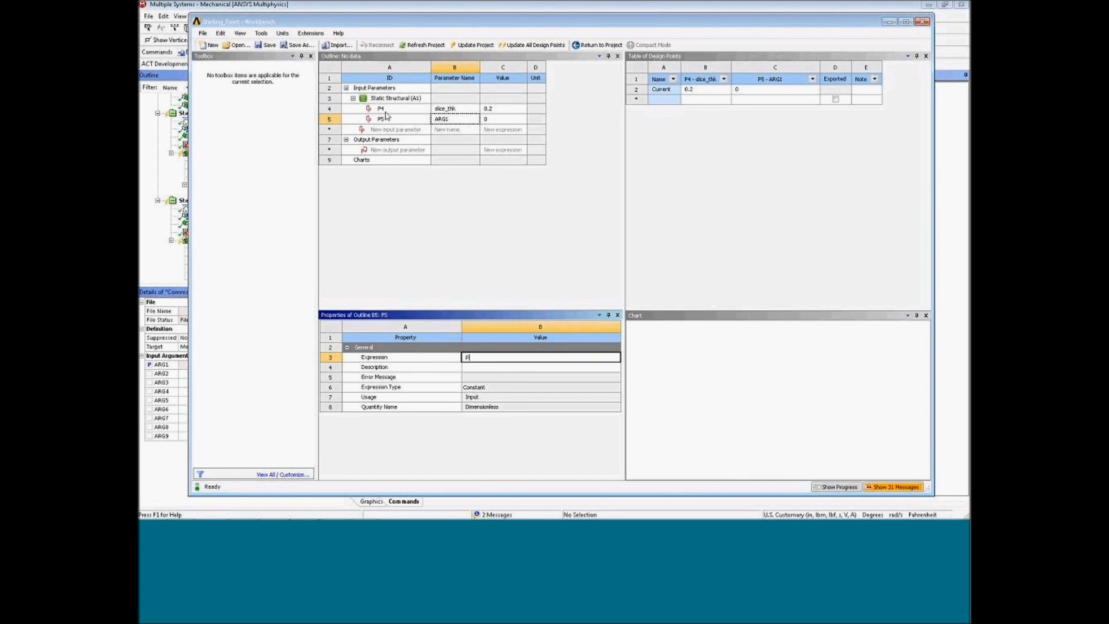
text(4)
key(Return)
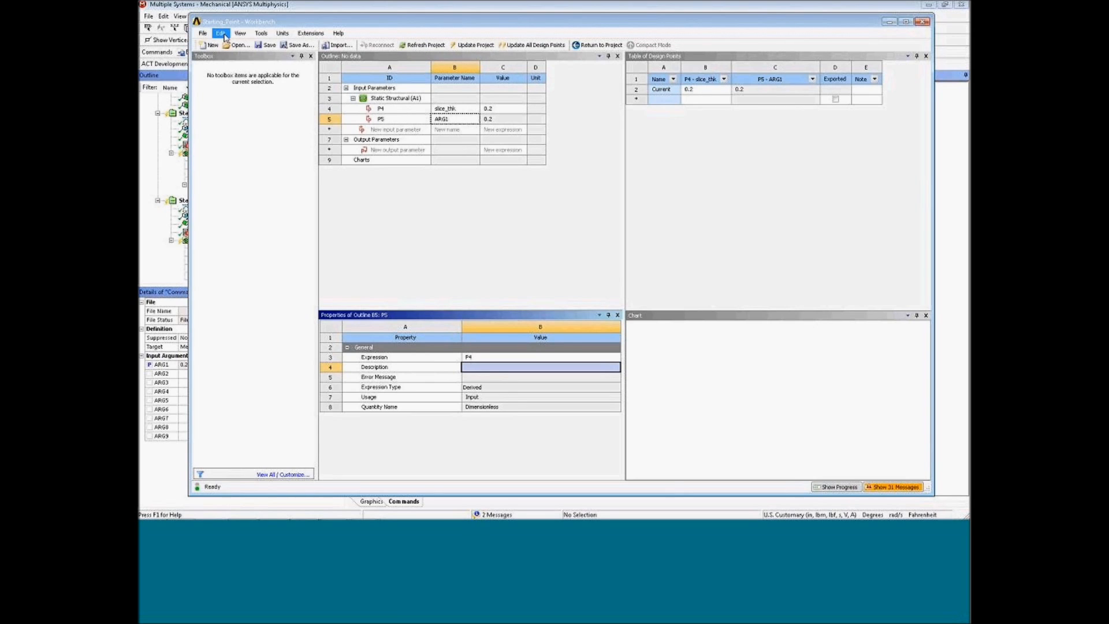
Step: Return to Mechanical, check the tot_thk=ARG1 line in the Static Structural (A5) commands and solve Solution (A6)
click(177, 7)
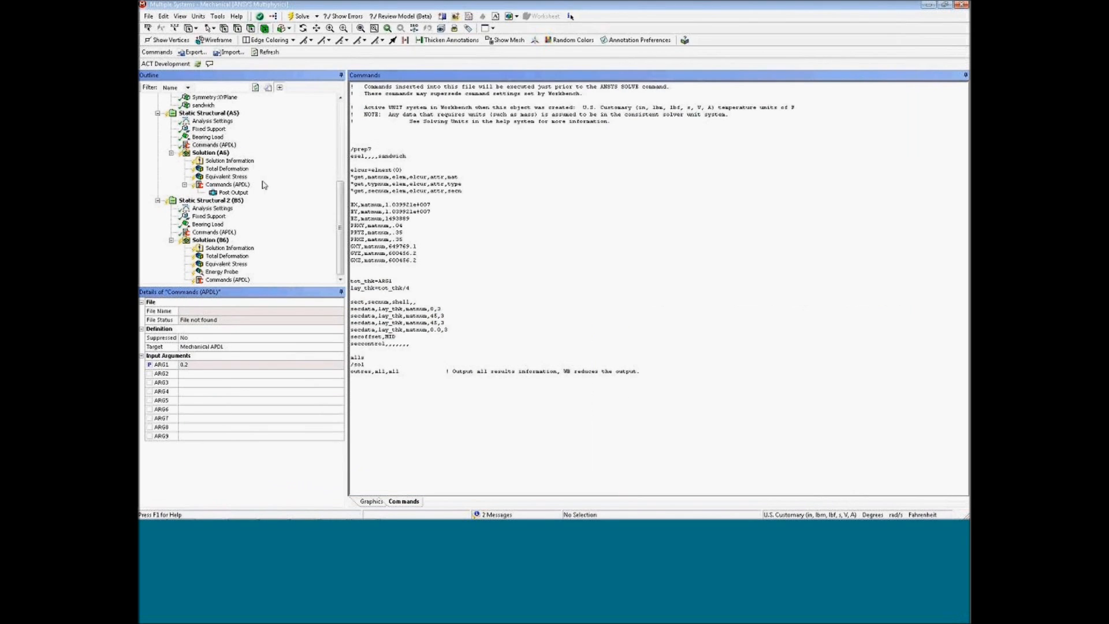
click(213, 145)
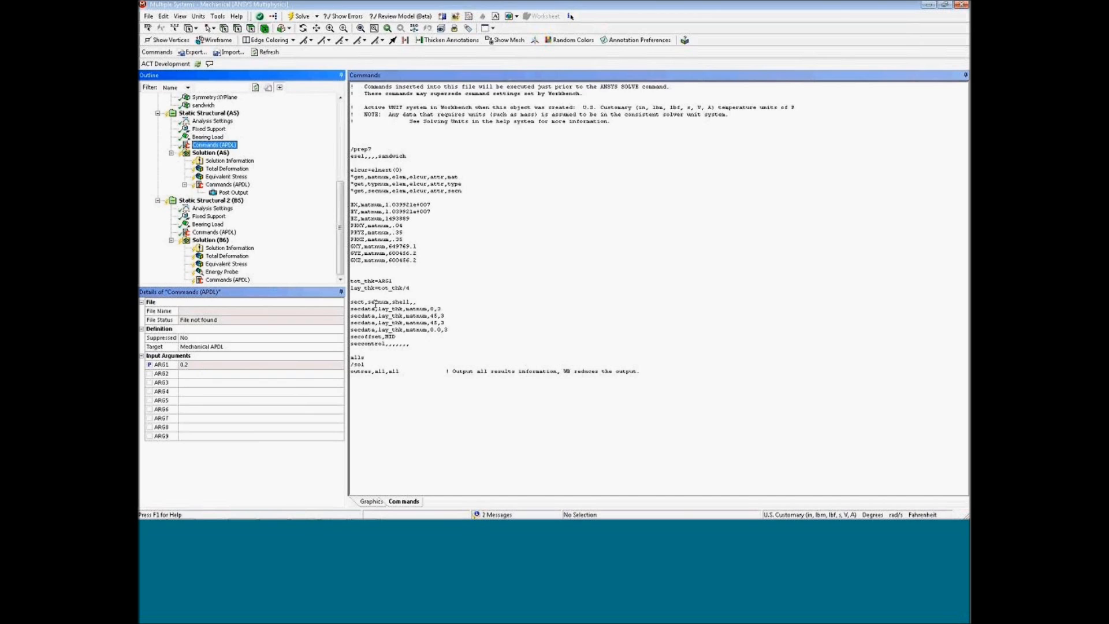
drag(392, 280, 362, 281)
click(209, 153)
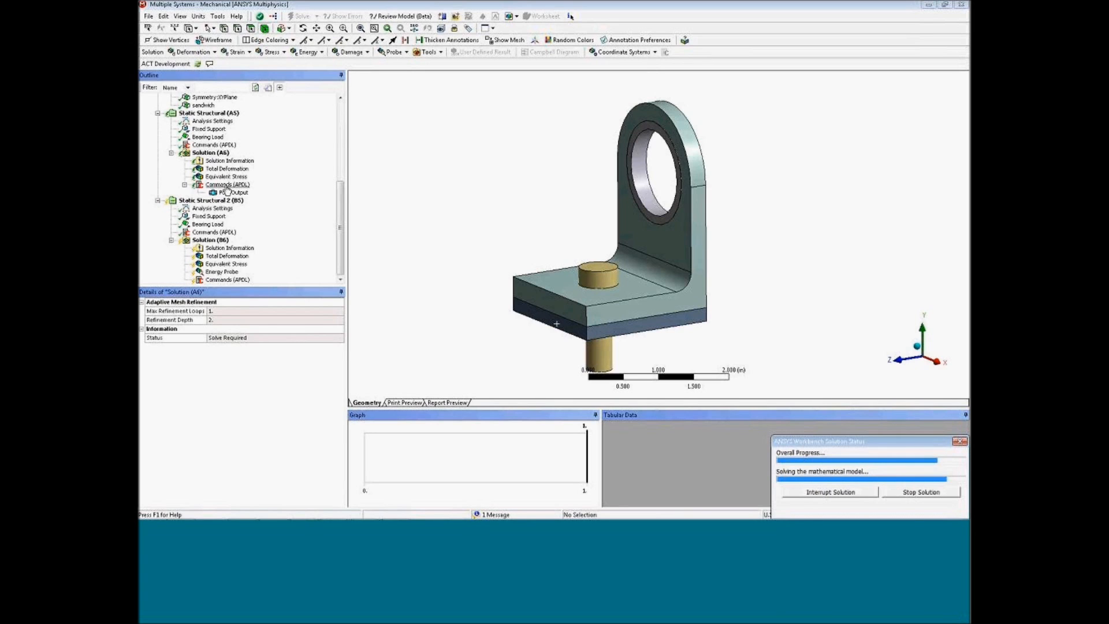
Step: Examine the layered base plate's stress plot in Post Output and review the post-processing command snippets under Solution (A6) and Solution (B6)
click(231, 200)
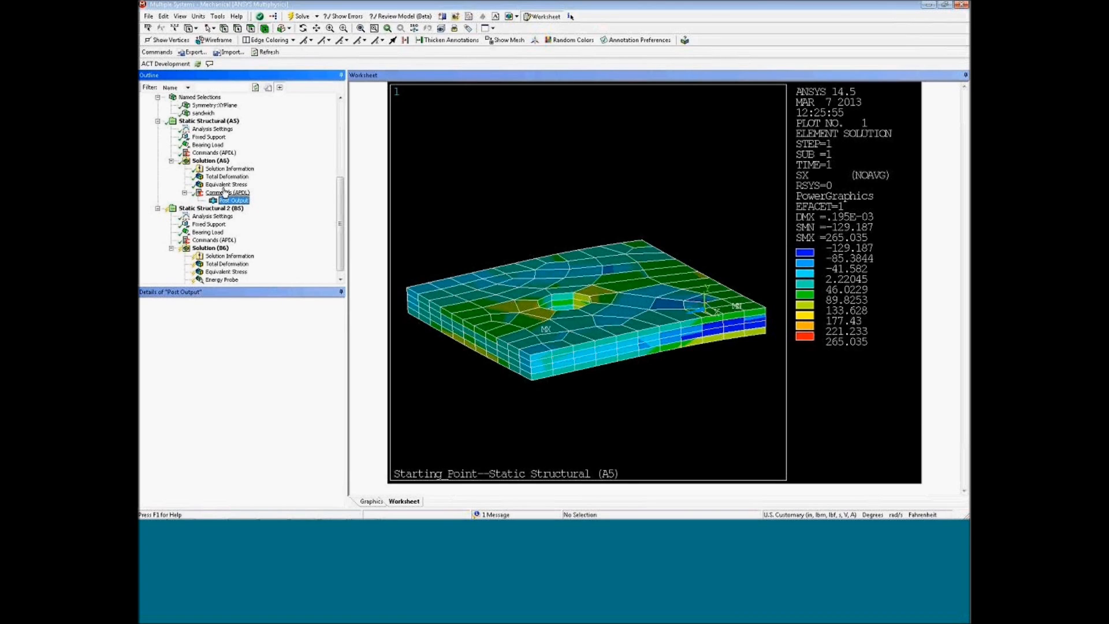
click(212, 154)
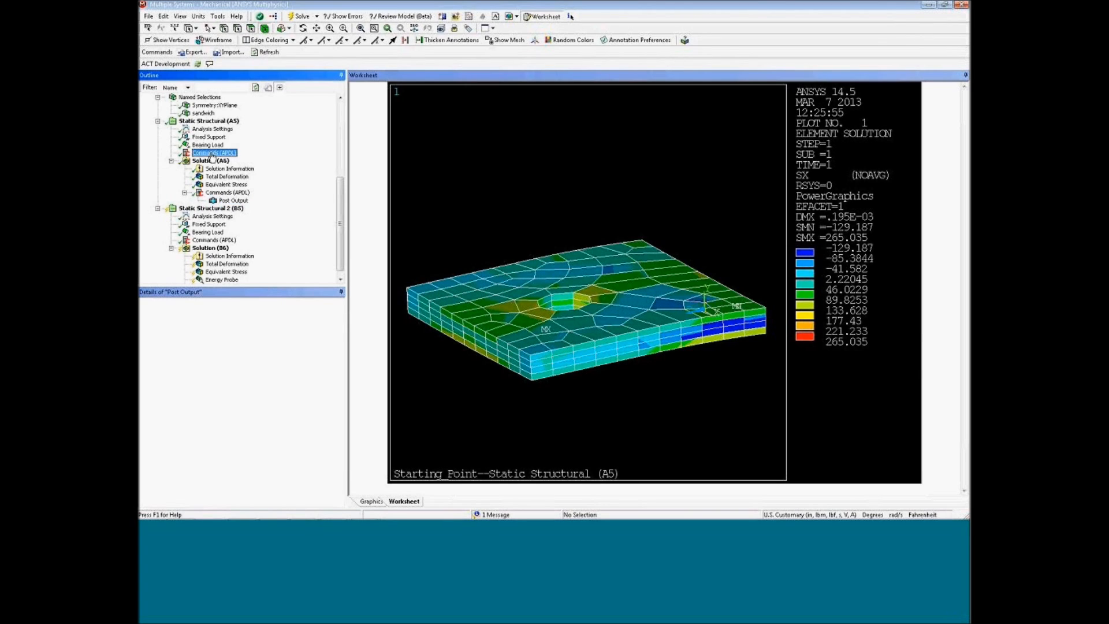
click(224, 194)
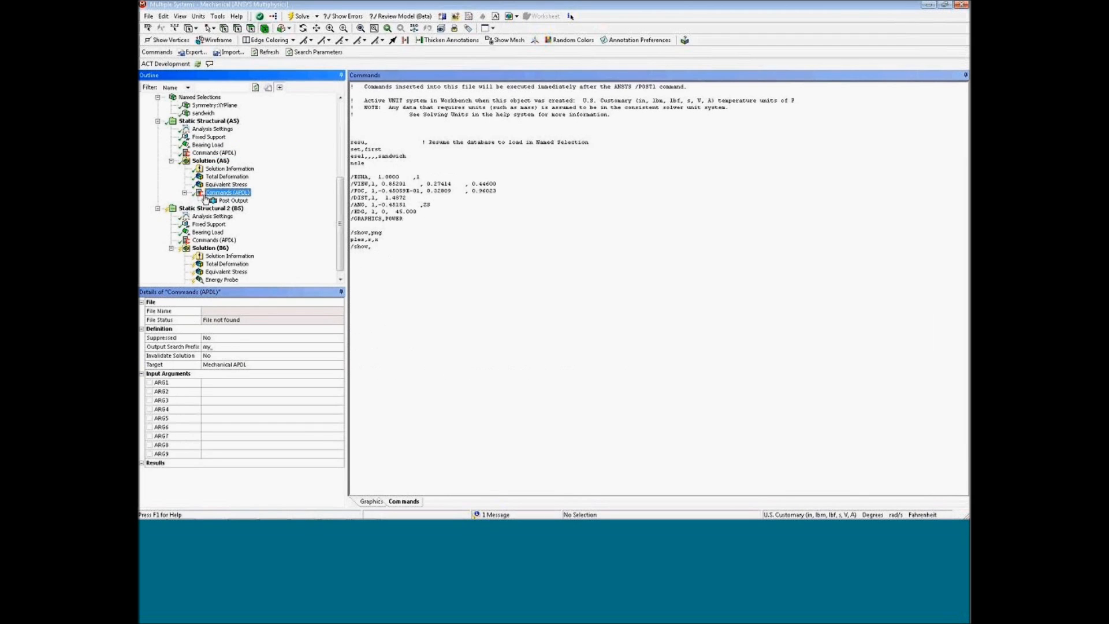
scroll(344, 238, down, 1)
click(225, 280)
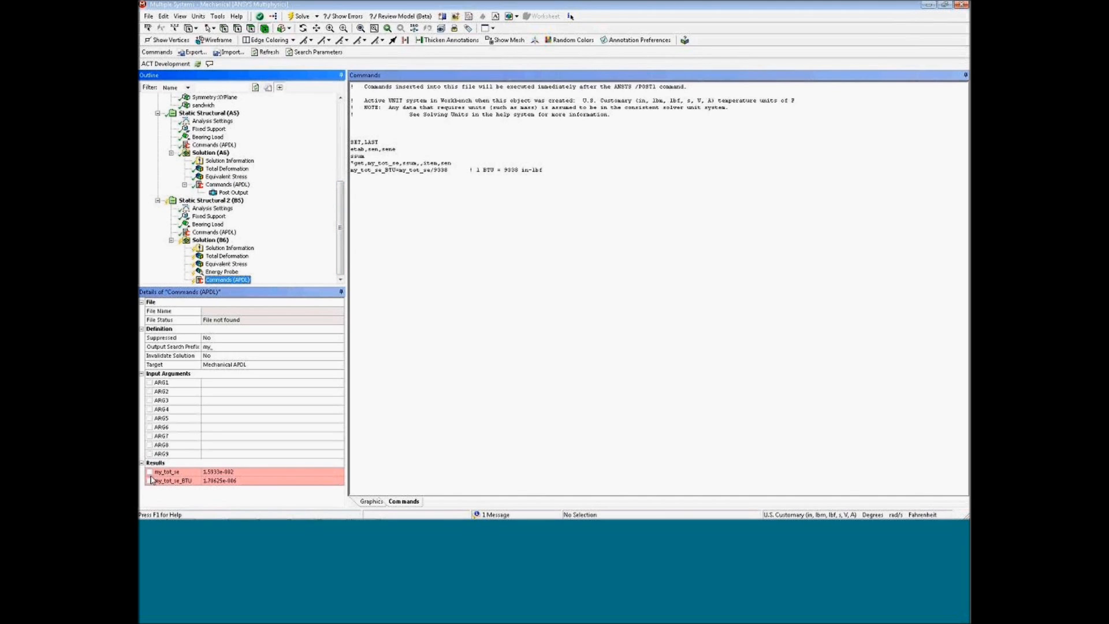
Step: Set the number of steps to 2 in the Analysis Settings of Static Structural (A5)
drag(341, 255, 339, 218)
click(211, 232)
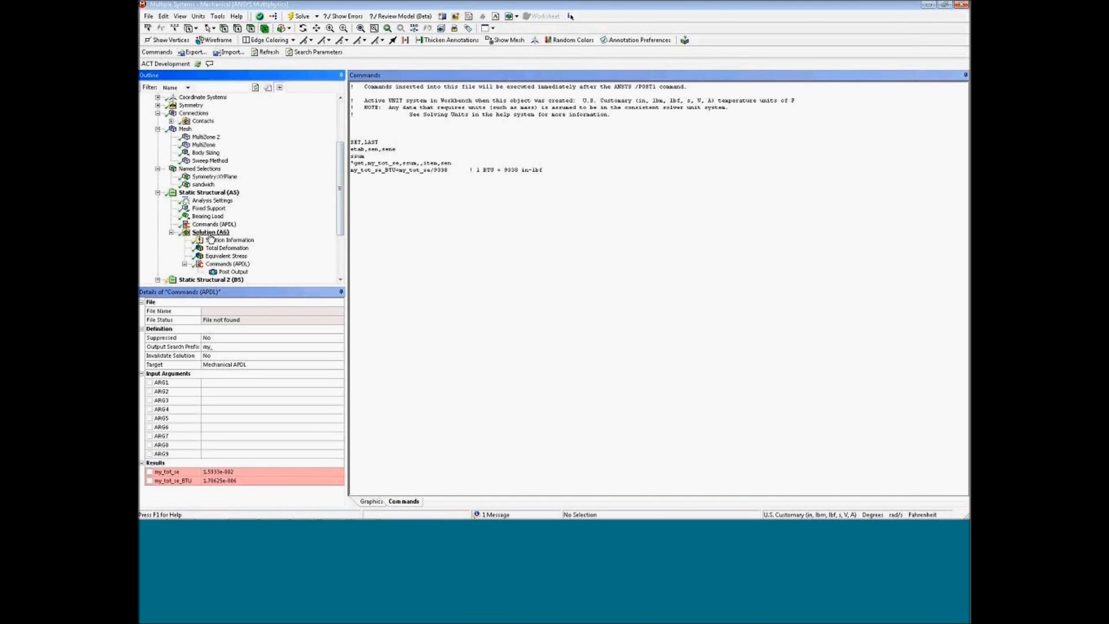
scroll(334, 225, down, 2)
click(209, 160)
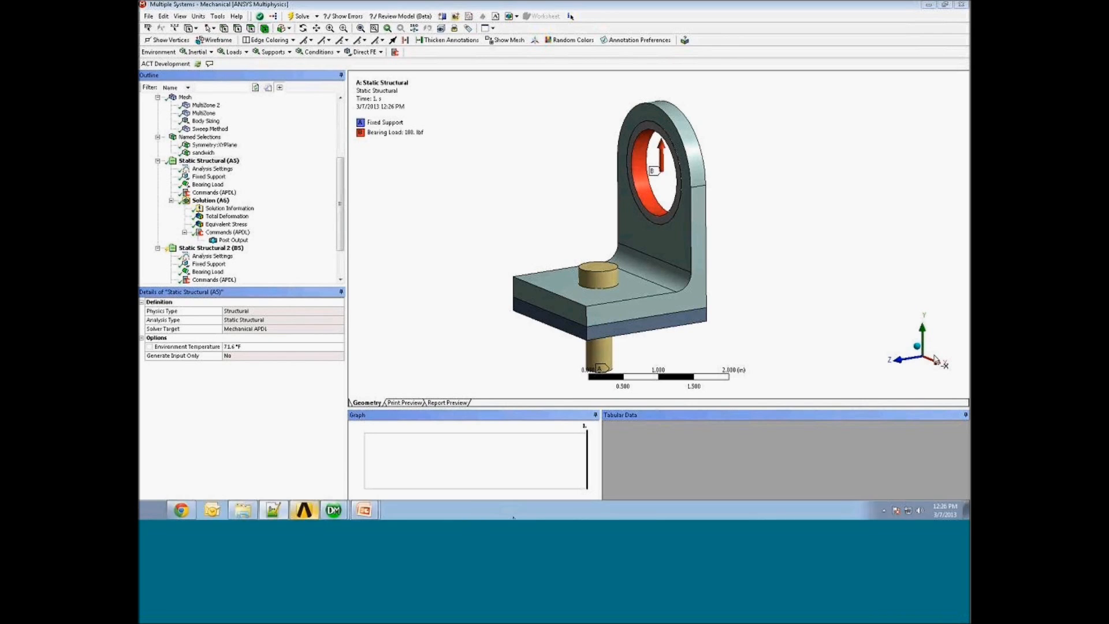
drag(340, 235, 341, 237)
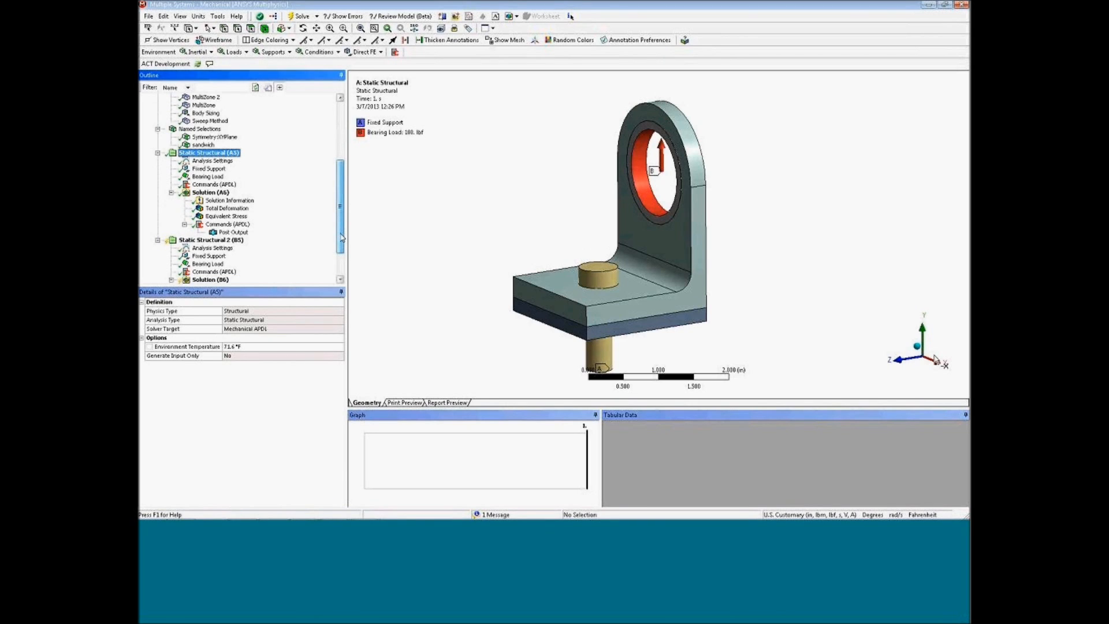
click(213, 161)
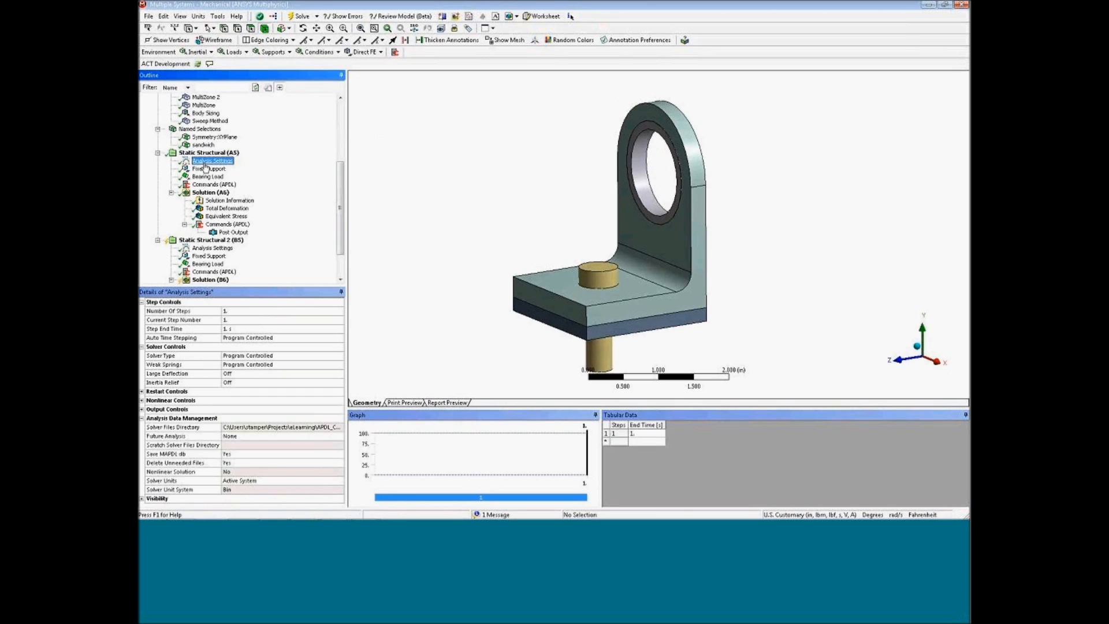
click(237, 312)
text(2)
key(Return)
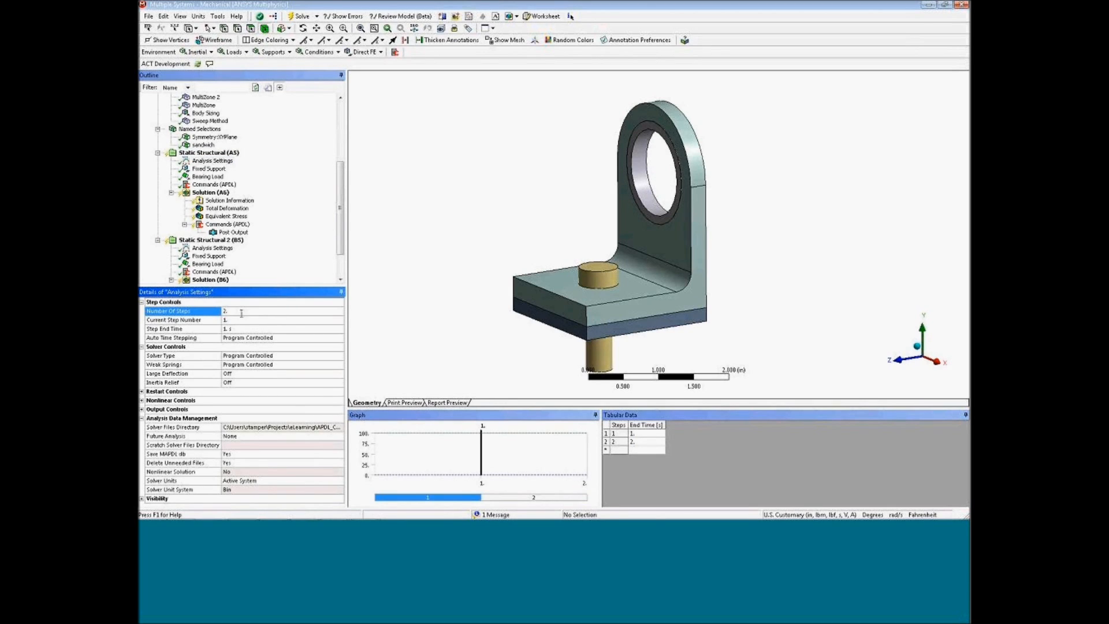
Step: Insert a second APDL command snippet under Static Structural (A5), with step selection mode By Number and step number 2
click(214, 185)
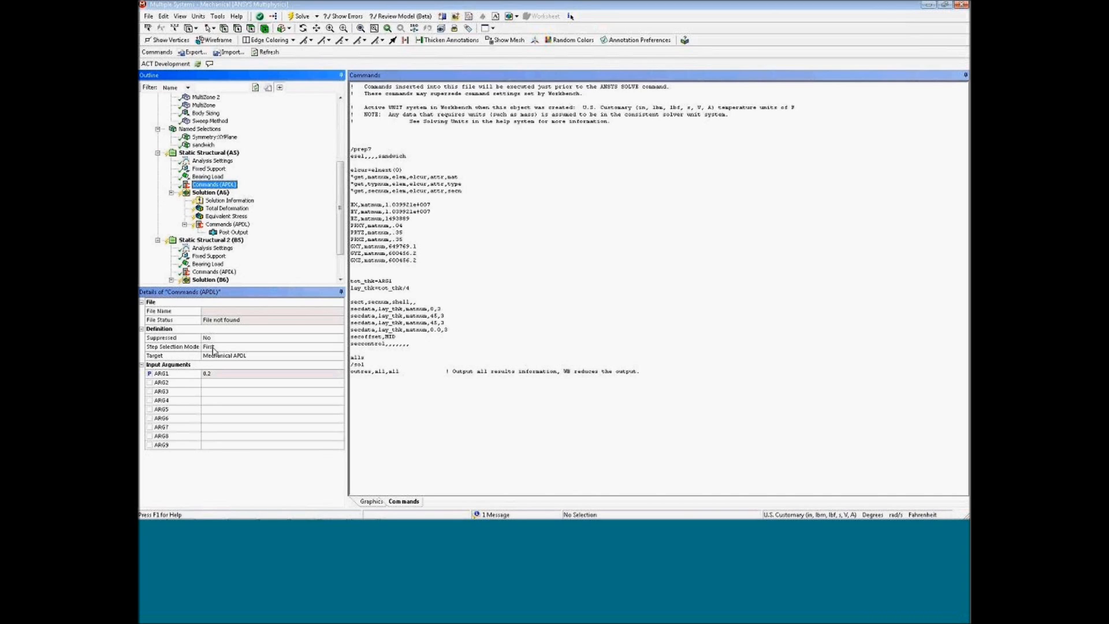
click(212, 157)
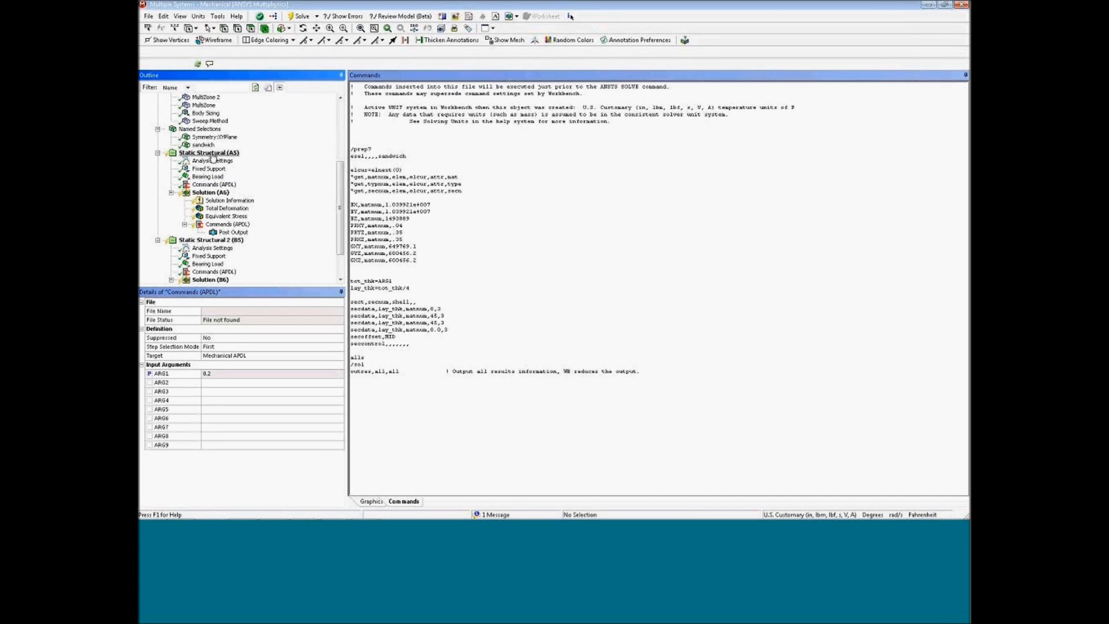
click(395, 52)
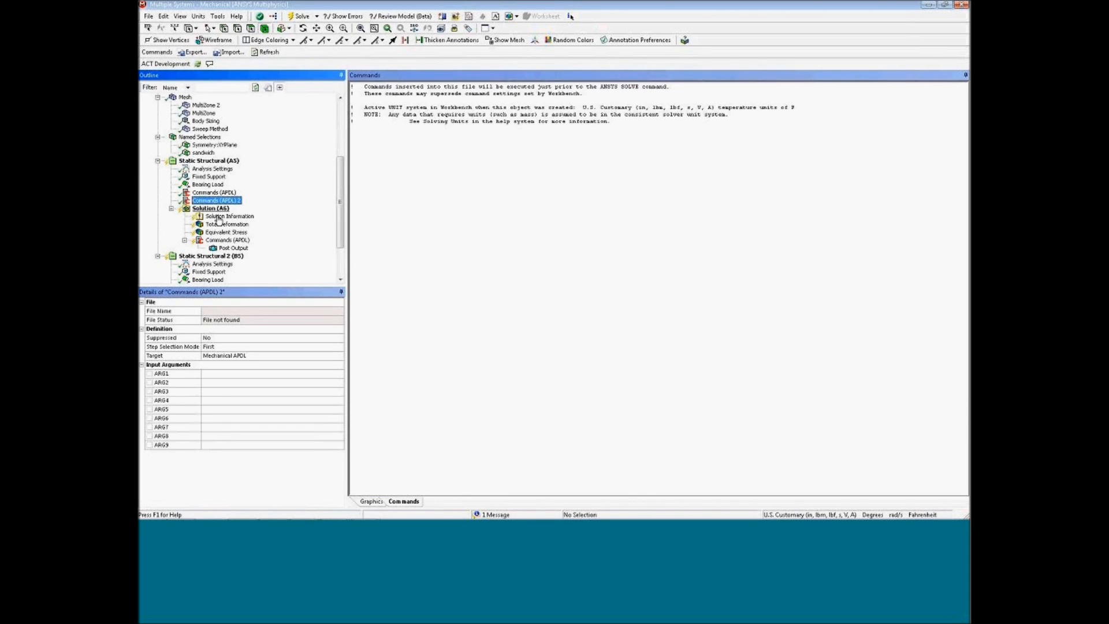
click(237, 346)
click(340, 347)
click(231, 373)
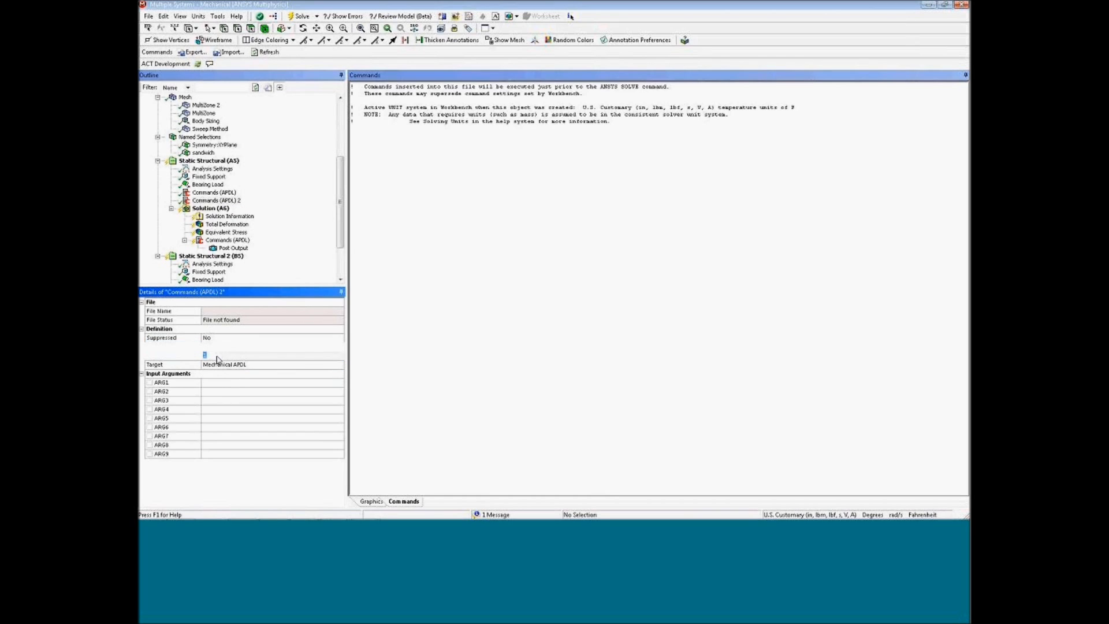
text(2)
Step: Write the line "ekill,sandwich !Perform on Step 2" in the second command snippet of Static Structural (A5)
click(375, 348)
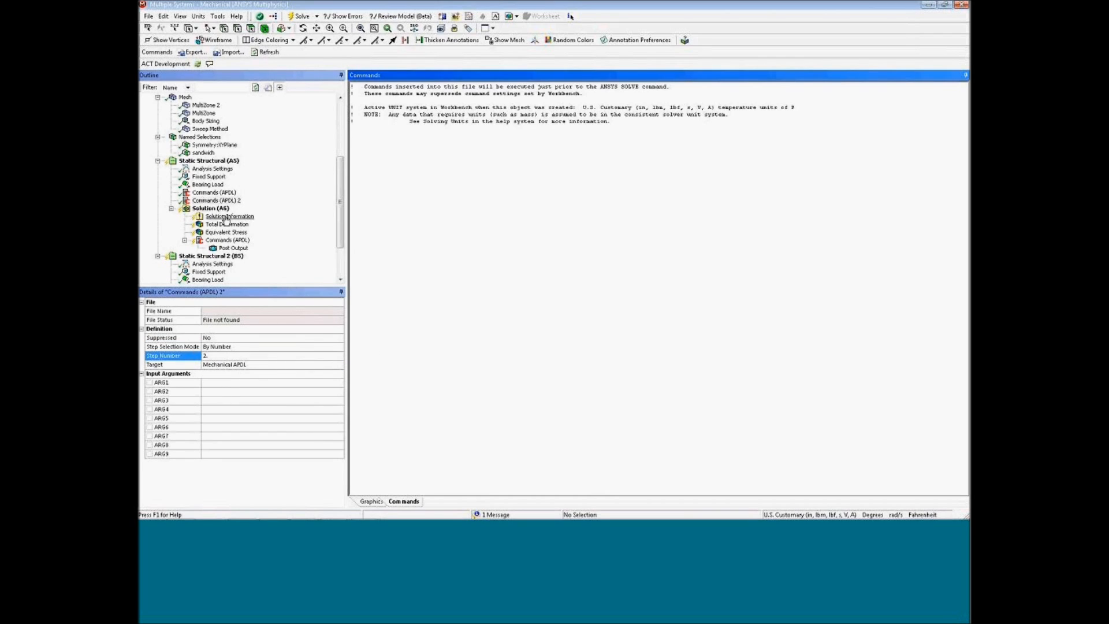
text(ekill,sandwich       !Perform on Step 2)
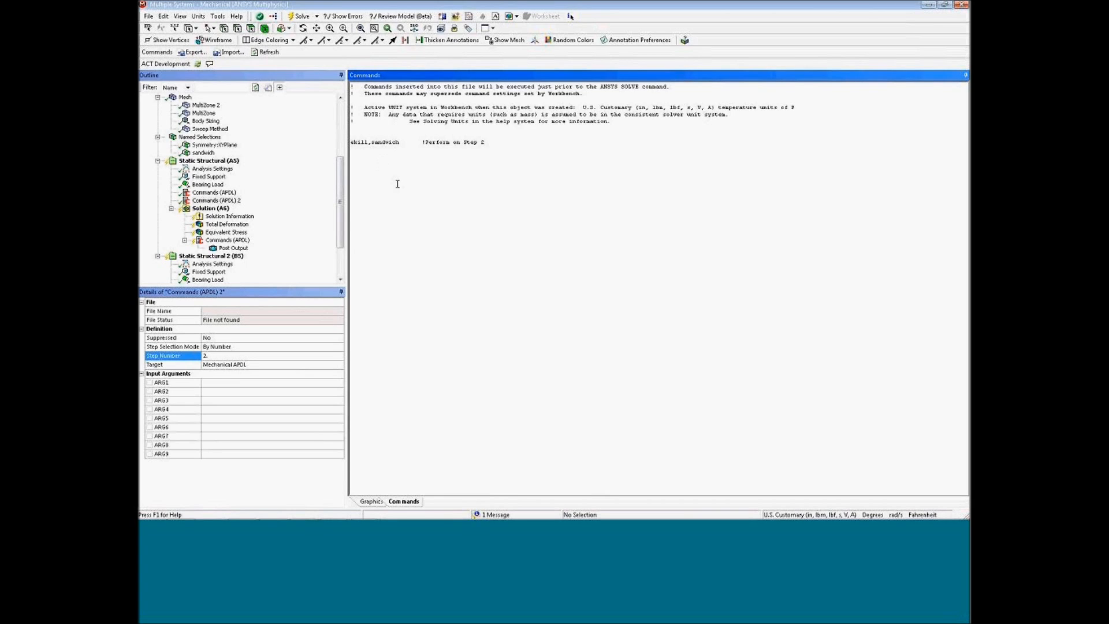
drag(399, 142, 371, 143)
click(380, 164)
Step: Review the first command snippet and inspect the lower base plate body of the bracket in the geometry view
click(212, 209)
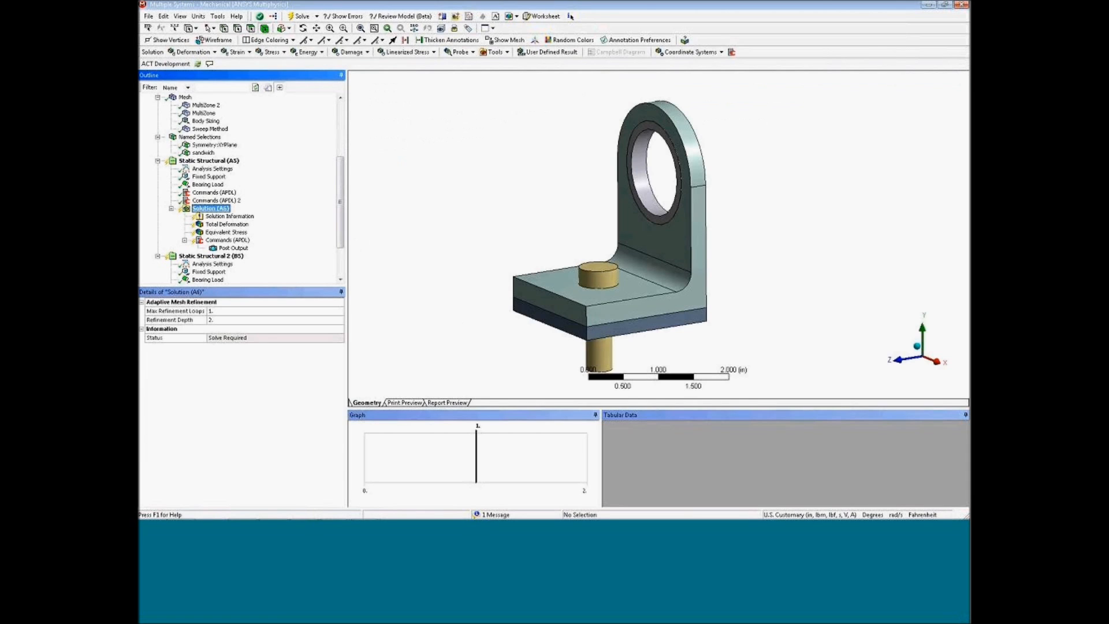
middle_drag(515, 314, 503, 299)
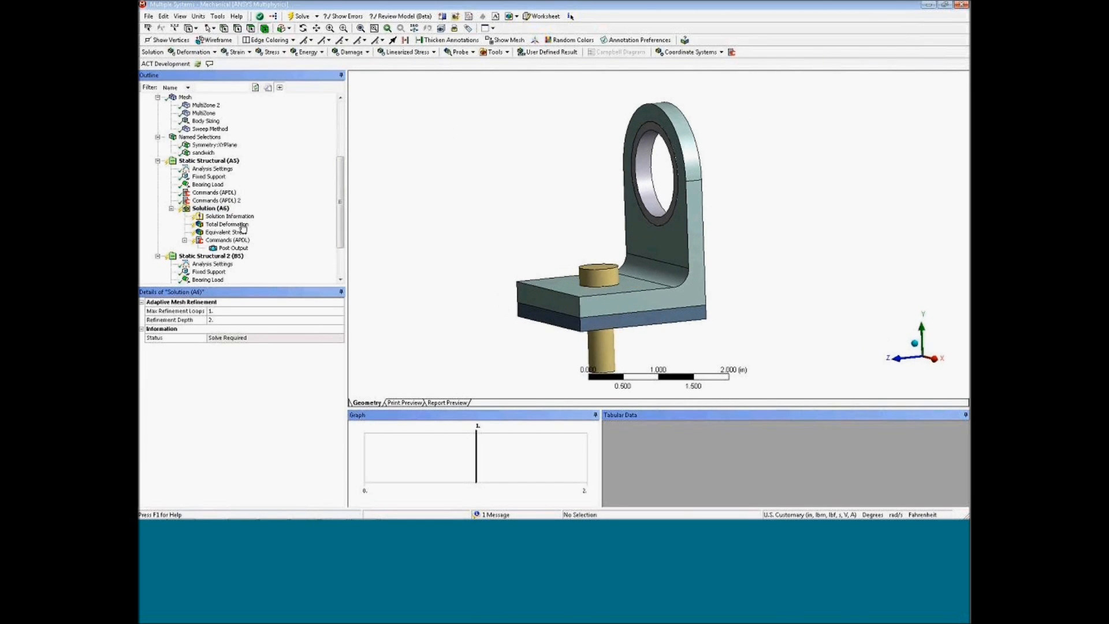
click(214, 193)
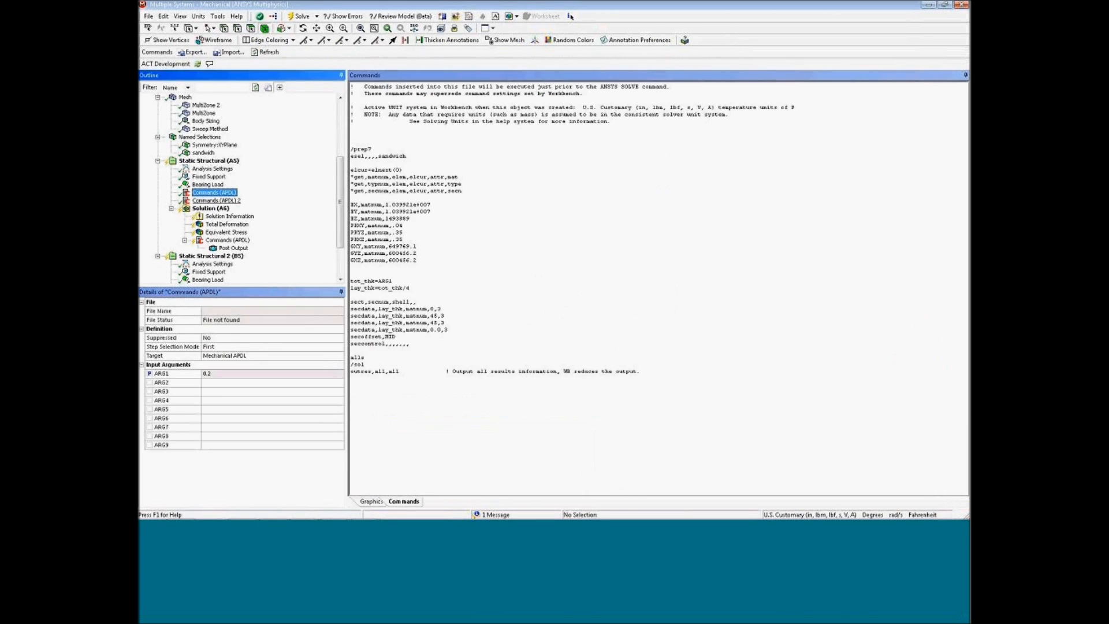
click(211, 209)
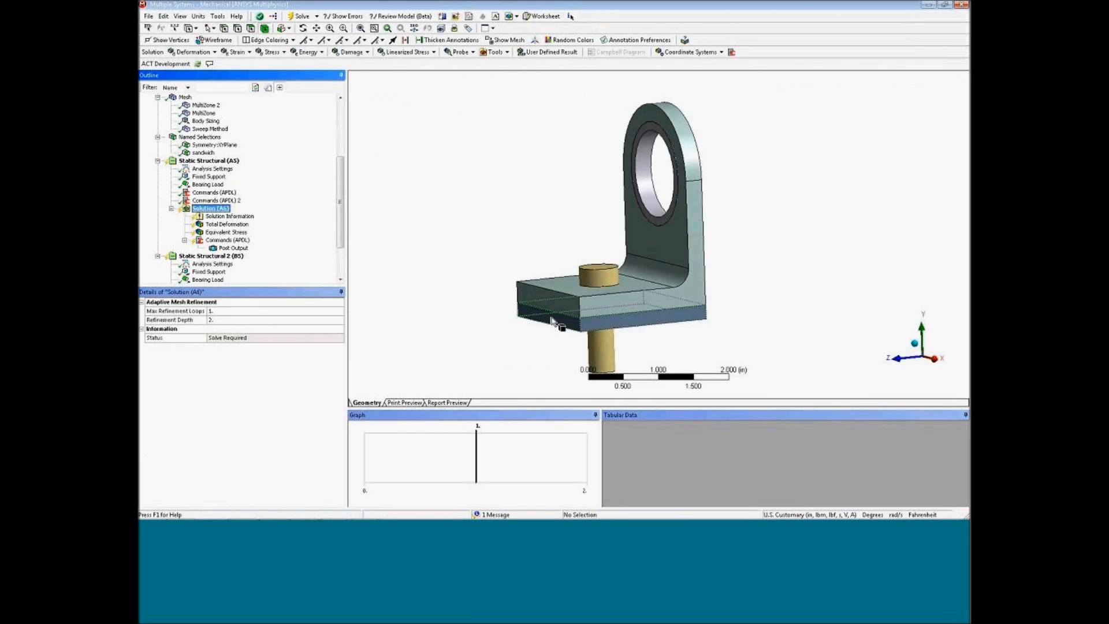
click(639, 324)
middle_drag(641, 326, 674, 317)
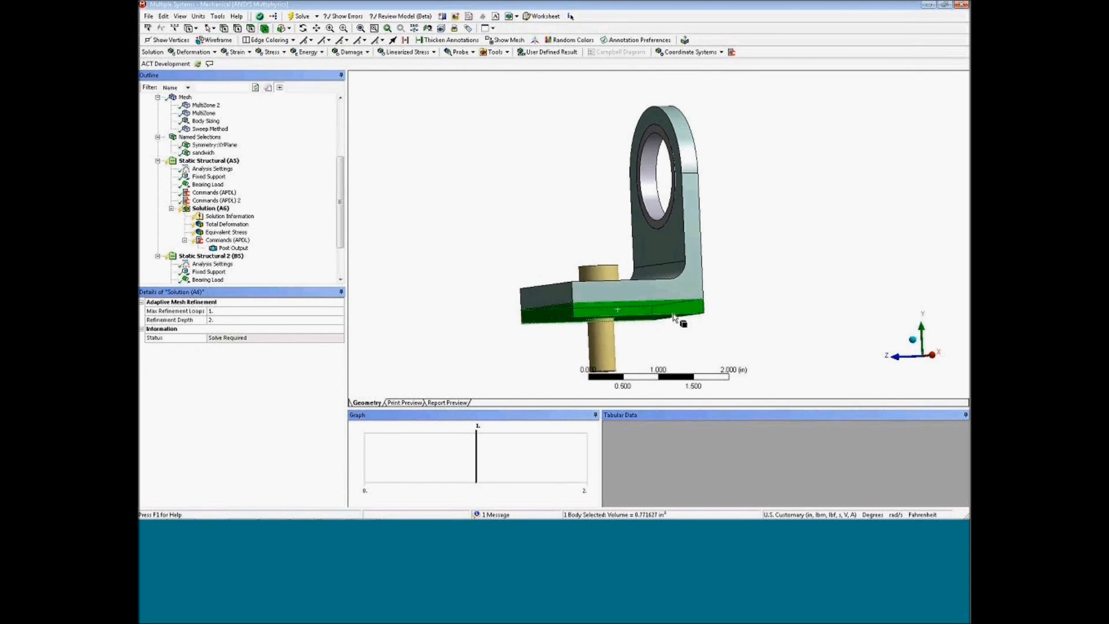
middle_drag(651, 353, 525, 349)
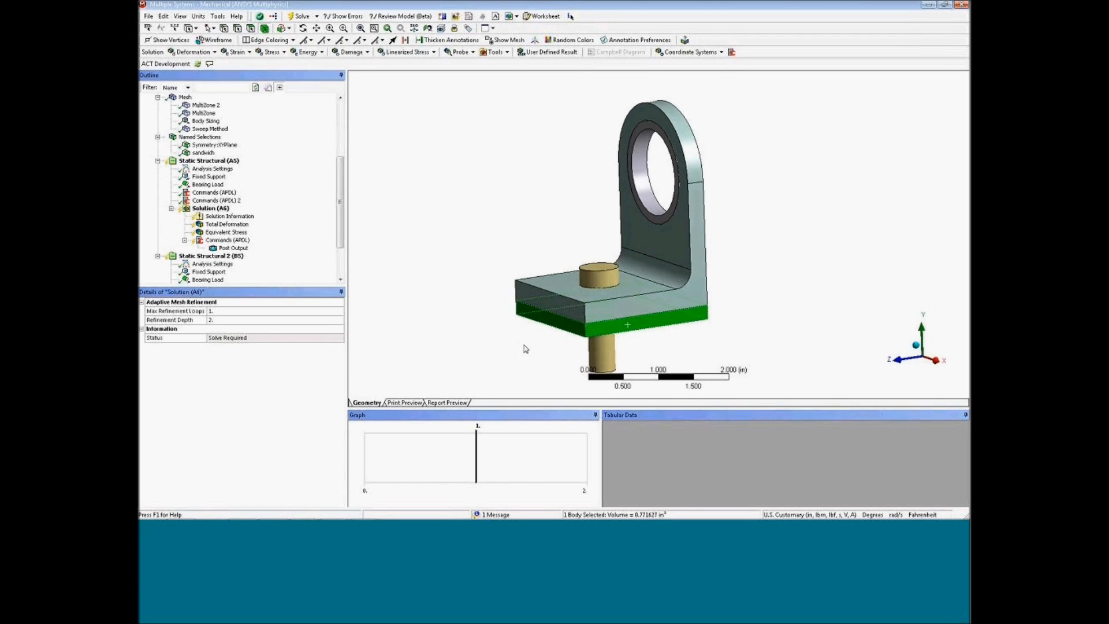
click(229, 201)
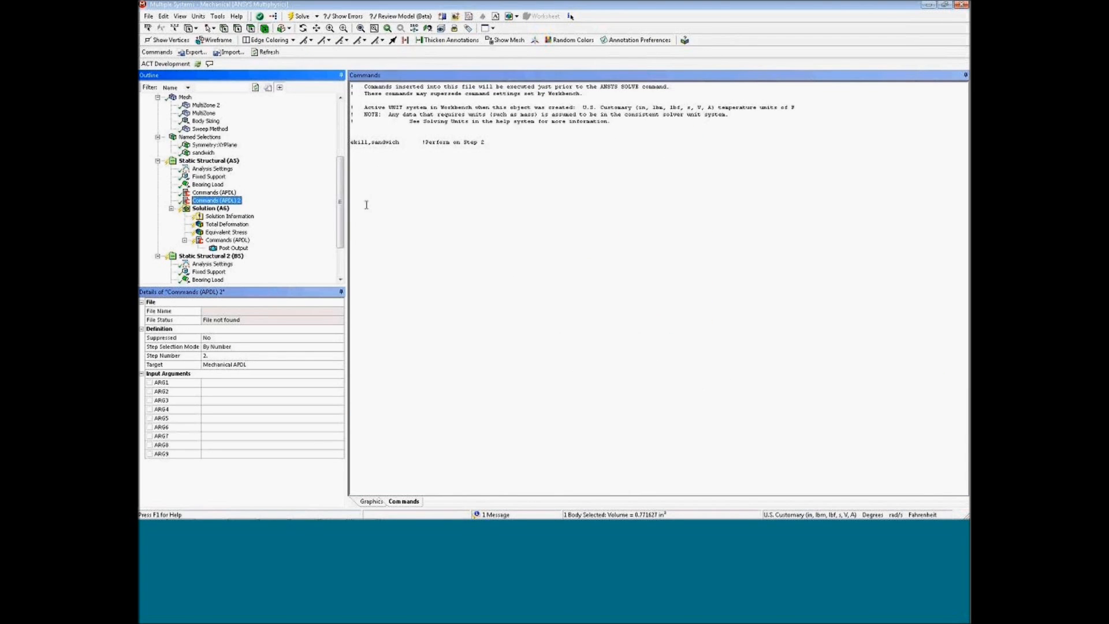
click(370, 135)
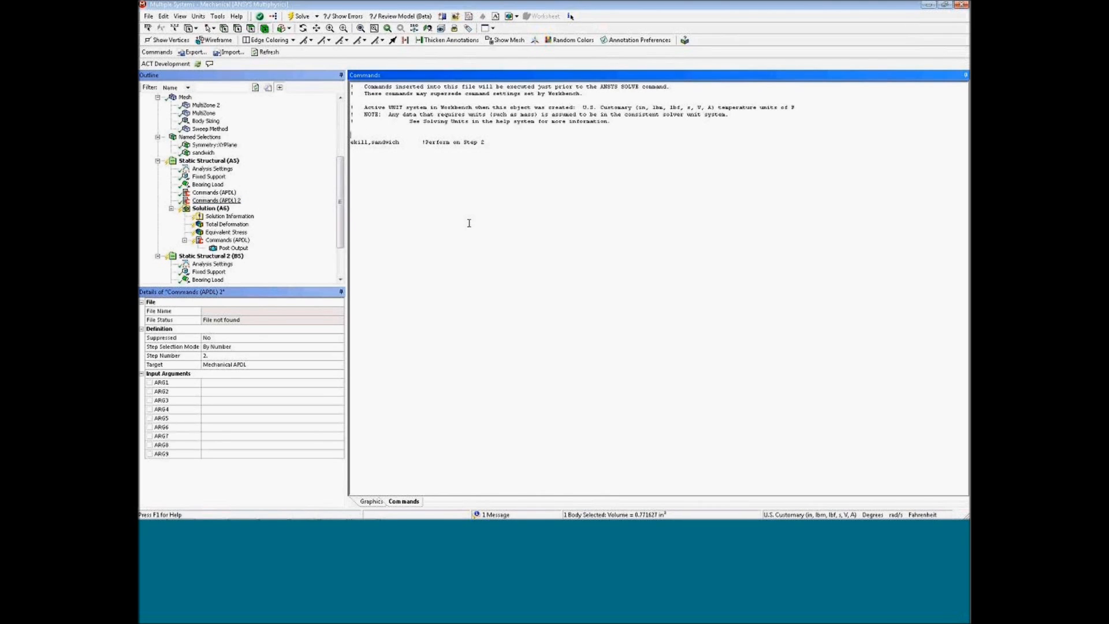
text(/pre)
click(379, 136)
key(shift+Home)
key(Delete)
key(Down)
key(Down)
key(shift+End)
key(Delete)
click(218, 200)
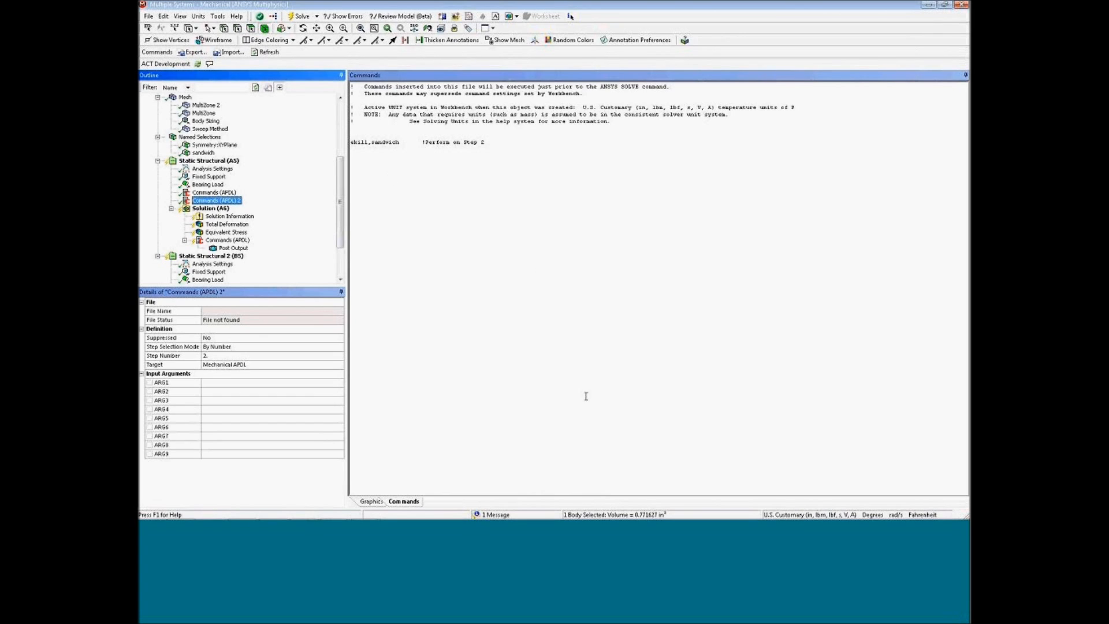
mouse_move(518, 518)
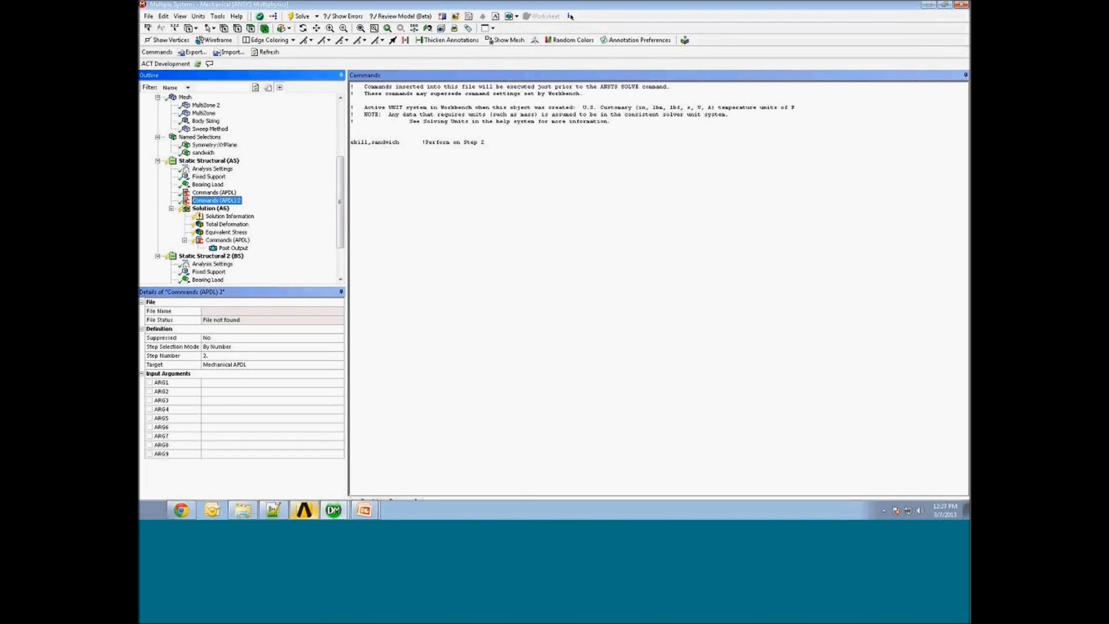